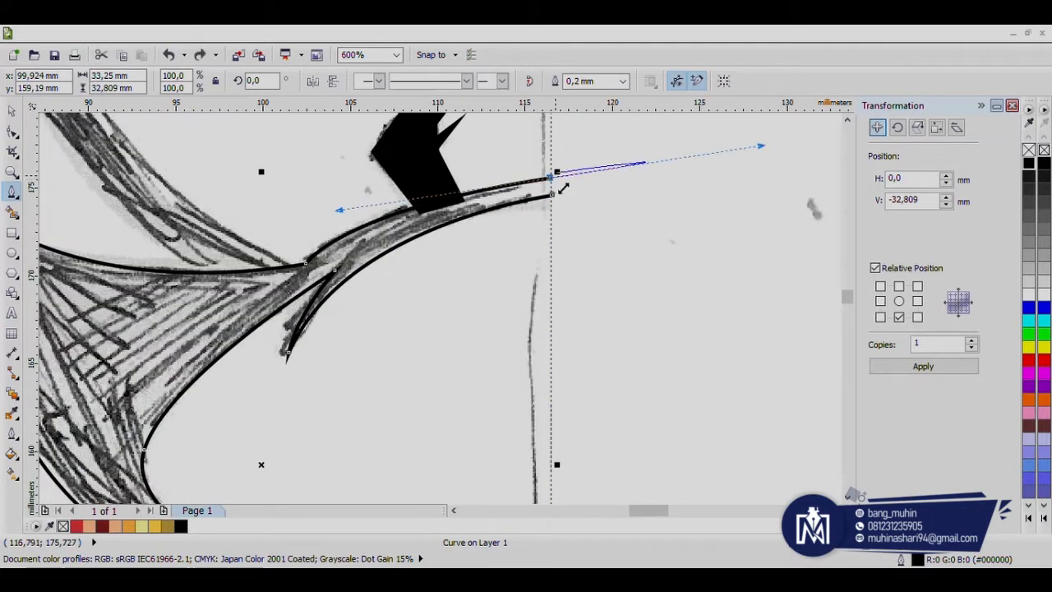
Finish the helmet ornament's outline at the vertical guideline, fill the shape black and remove its outline.
{"action": "scroll", "coordinate": [553, 191], "scroll_direction": "up", "scroll_amount": 1}
{"action": "left_click", "coordinate": [553, 199]}
{"action": "scroll", "coordinate": [556, 197], "scroll_direction": "down", "scroll_amount": 2}
{"action": "left_click", "coordinate": [11, 111]}
{"action": "left_click", "coordinate": [1027, 164]}
{"action": "right_click", "coordinate": [1029, 150]}
{"action": "left_click", "coordinate": [723, 205]}
{"action": "scroll", "coordinate": [495, 234], "scroll_direction": "down", "scroll_amount": 2}
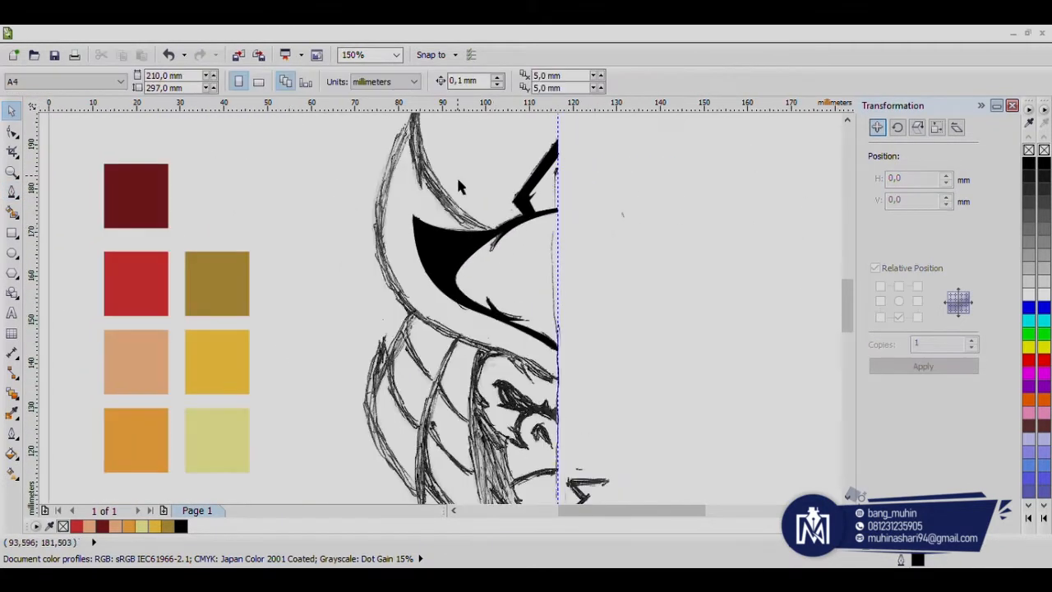
Trace the horn's right-hand curve with the Pen tool down to the black ornament's upper edge.
{"action": "scroll", "coordinate": [327, 252], "scroll_direction": "up", "scroll_amount": 1}
{"action": "left_click", "coordinate": [11, 191]}
{"action": "scroll", "coordinate": [474, 242], "scroll_direction": "up", "scroll_amount": 1}
{"action": "left_click", "coordinate": [431, 185]}
{"action": "mouse_move", "coordinate": [585, 433]}
{"action": "left_mouse_down"}
{"action": "mouse_move", "coordinate": [776, 464]}
{"action": "mouse_move", "coordinate": [769, 432]}
{"action": "left_mouse_up"}
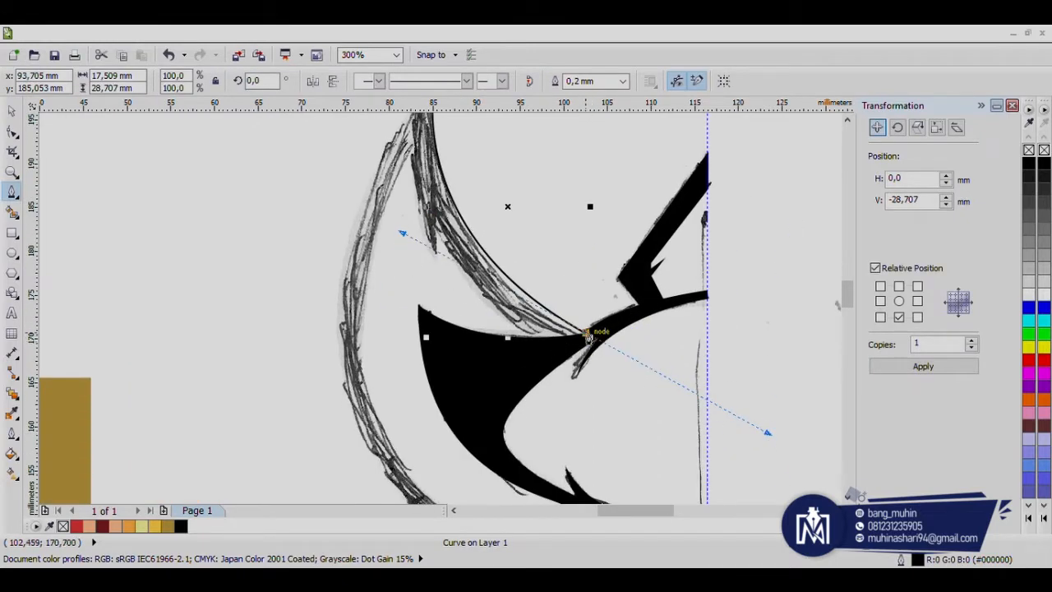
Trace back up the inner side of the horn's right band, including its pointed spike, toward the horn tip.
{"action": "scroll", "coordinate": [462, 259], "scroll_direction": "up", "scroll_amount": 1}
{"action": "left_click_drag", "start_coordinate": [247, 261], "coordinate": [197, 155]}
{"action": "left_click", "coordinate": [248, 323], "text": "alt"}
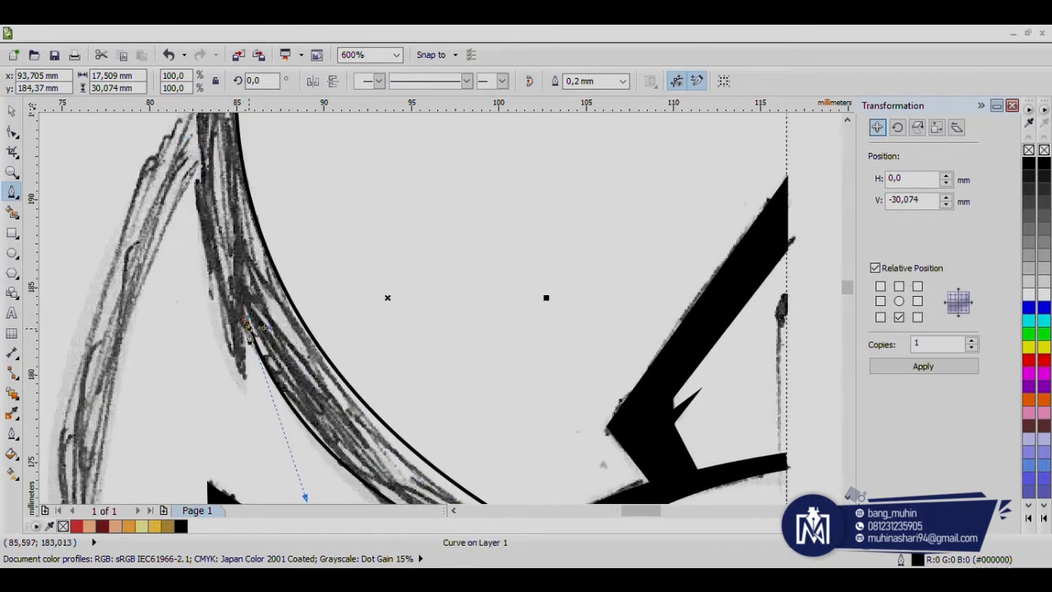
{"action": "left_click", "coordinate": [248, 382]}
{"action": "scroll", "coordinate": [196, 175], "scroll_direction": "down", "scroll_amount": 1}
{"action": "left_click_drag", "start_coordinate": [116, 161], "coordinate": [115, 141]}
{"action": "scroll", "coordinate": [91, 287], "scroll_direction": "down", "scroll_amount": 2}
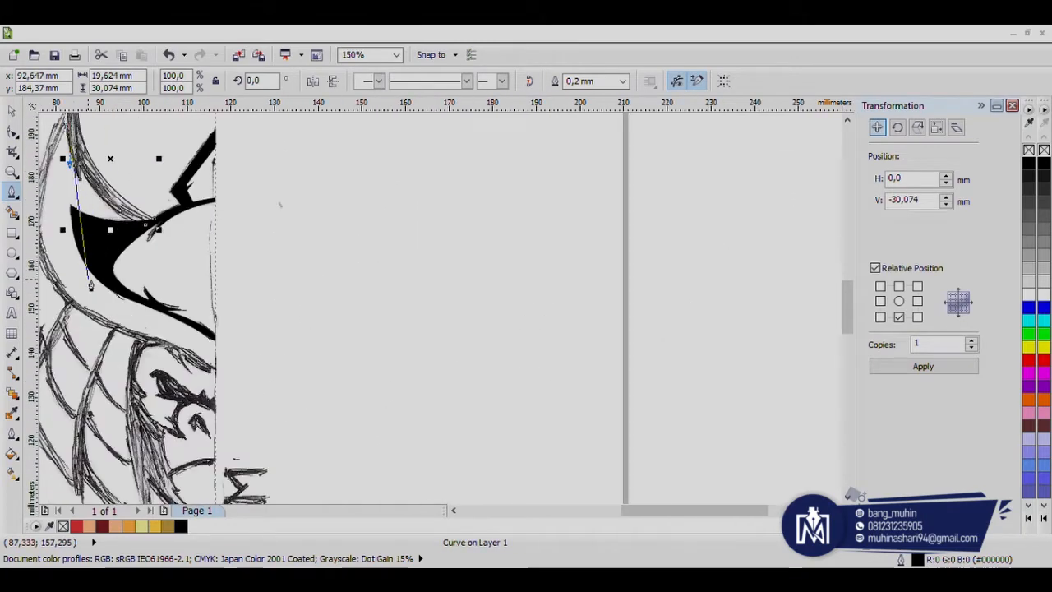
Trace the horn's left inner edge downward and along the top of the helmet's lower rim to the vertical guideline.
{"action": "scroll", "coordinate": [176, 274], "scroll_direction": "up", "scroll_amount": 2}
{"action": "left_click", "coordinate": [484, 453]}
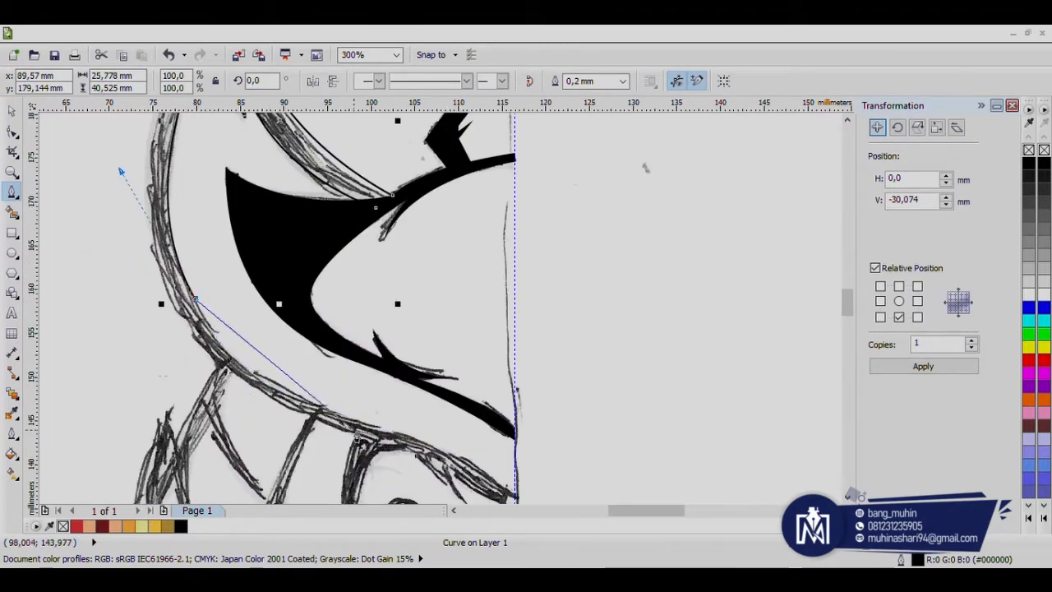
{"action": "left_click_drag", "start_coordinate": [516, 482], "coordinate": [529, 473]}
{"action": "scroll", "coordinate": [511, 440], "scroll_direction": "up", "scroll_amount": 1}
{"action": "scroll", "coordinate": [327, 298], "scroll_direction": "down", "scroll_amount": 1}
{"action": "left_click", "coordinate": [276, 353], "text": "alt"}
{"action": "scroll", "coordinate": [456, 412], "scroll_direction": "up", "scroll_amount": 1}
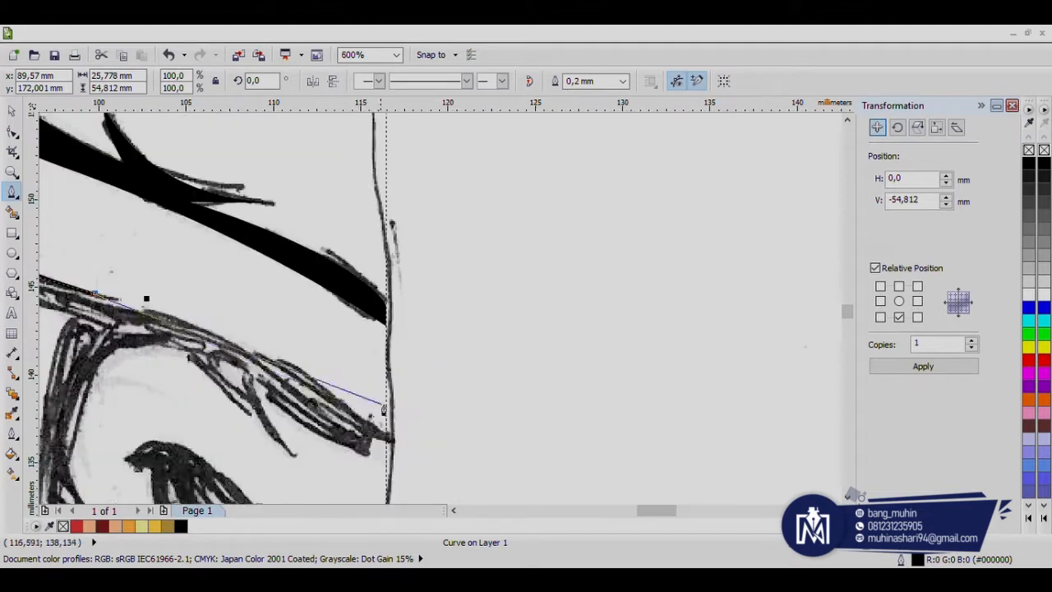
{"action": "left_click", "coordinate": [389, 436]}
{"action": "scroll", "coordinate": [383, 451], "scroll_direction": "up", "scroll_amount": 2}
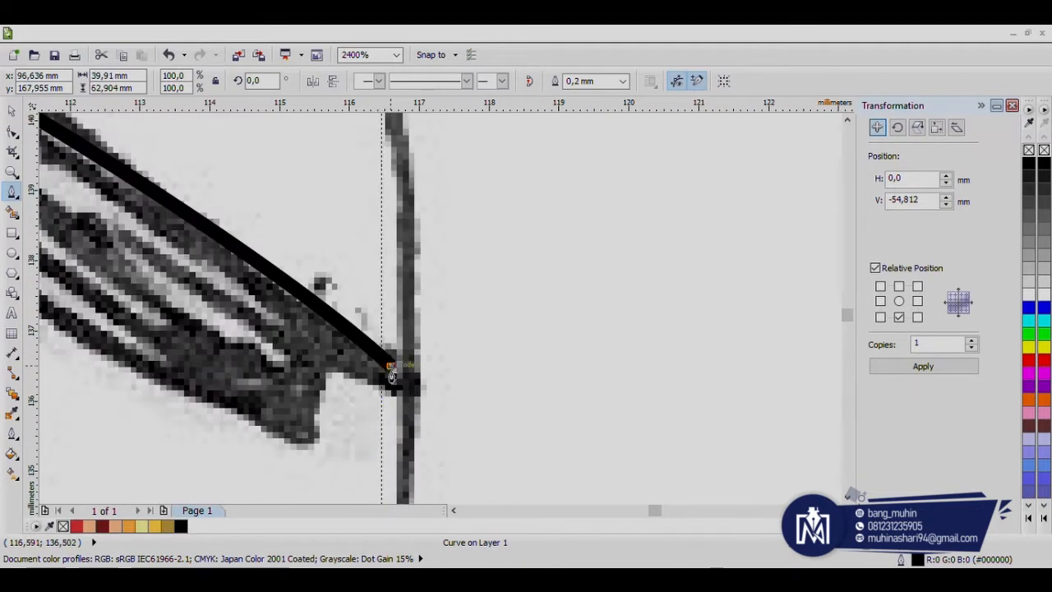
{"action": "scroll", "coordinate": [324, 282], "scroll_direction": "down", "scroll_amount": 3}
{"action": "scroll", "coordinate": [444, 407], "scroll_direction": "up", "scroll_amount": 2}
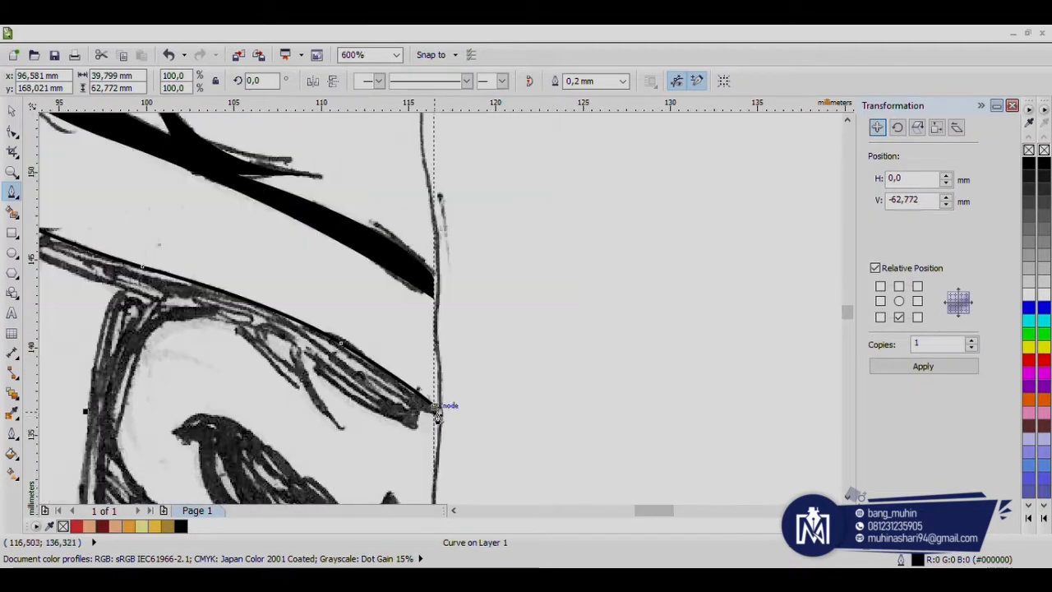
Trace the underside of the lower rim back from the guideline, forming the pointed spike above the brow.
{"action": "left_click_drag", "start_coordinate": [329, 369], "coordinate": [292, 333]}
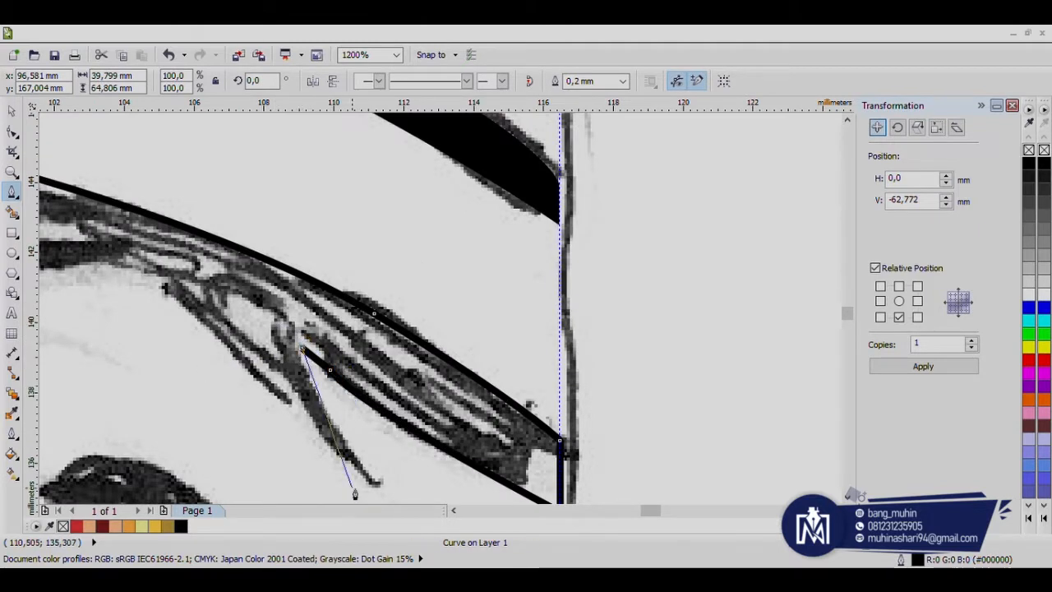
{"action": "left_click_drag", "start_coordinate": [377, 484], "coordinate": [442, 481]}
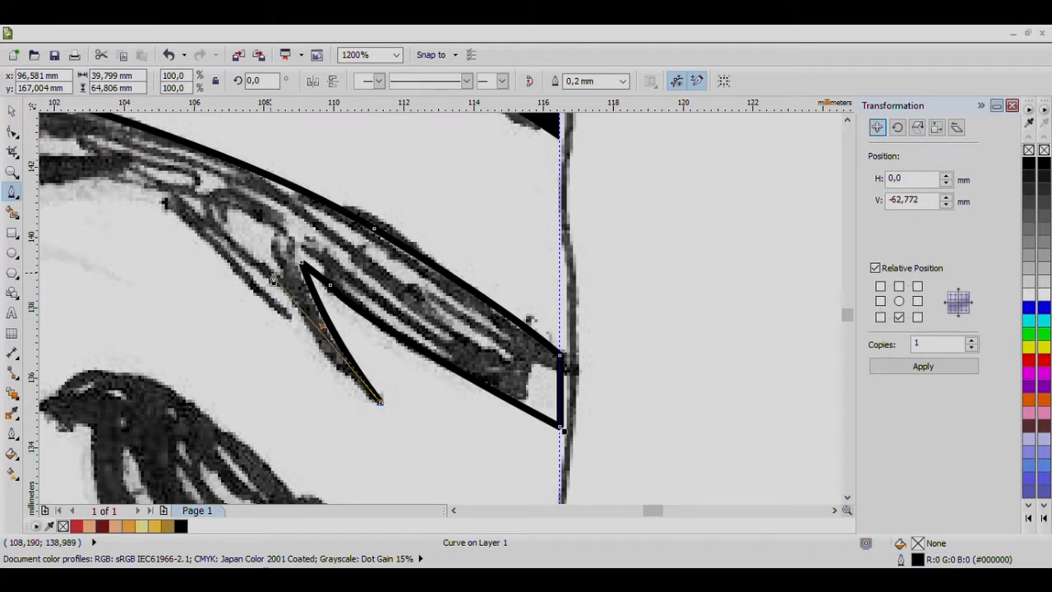
{"action": "scroll", "coordinate": [273, 279], "scroll_direction": "down", "scroll_amount": 4}
{"action": "scroll", "coordinate": [239, 278], "scroll_direction": "up", "scroll_amount": 3}
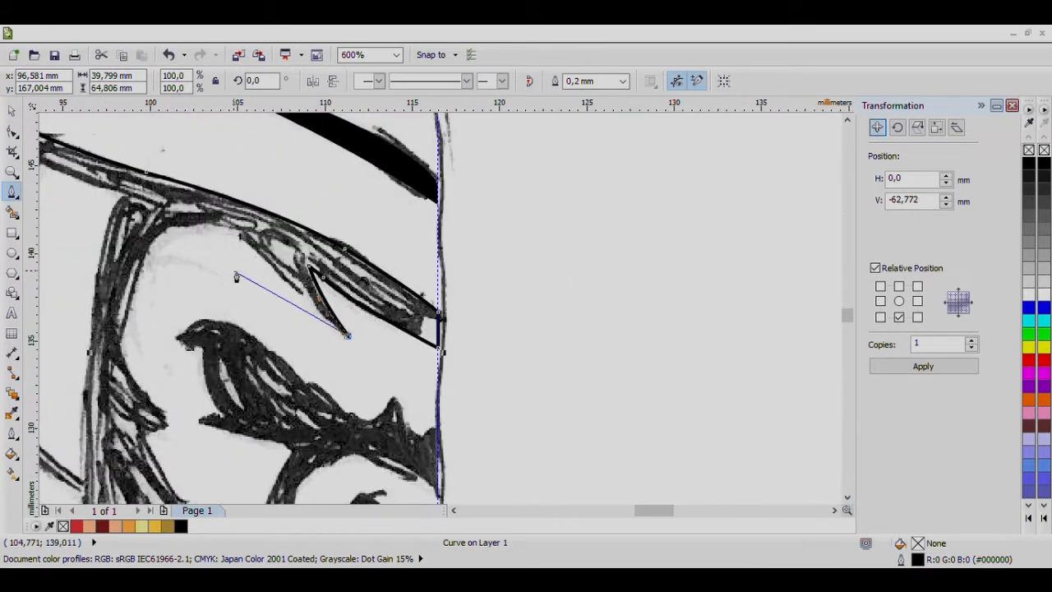
{"action": "scroll", "coordinate": [253, 271], "scroll_direction": "down", "scroll_amount": 3}
{"action": "scroll", "coordinate": [255, 270], "scroll_direction": "up", "scroll_amount": 3}
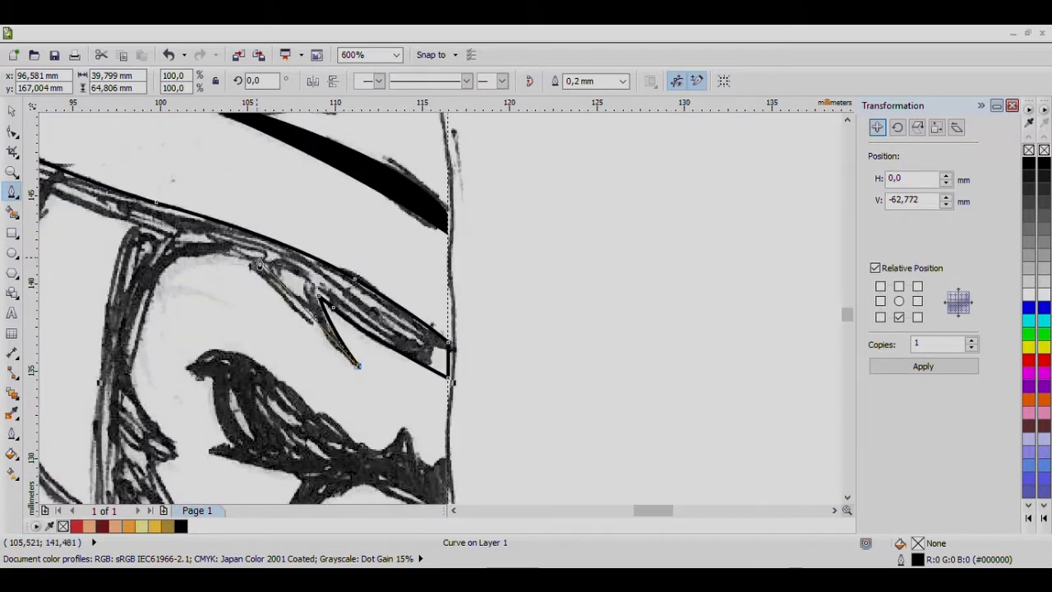
{"action": "scroll", "coordinate": [181, 226], "scroll_direction": "down", "scroll_amount": 2}
{"action": "scroll", "coordinate": [181, 227], "scroll_direction": "up", "scroll_amount": 3}
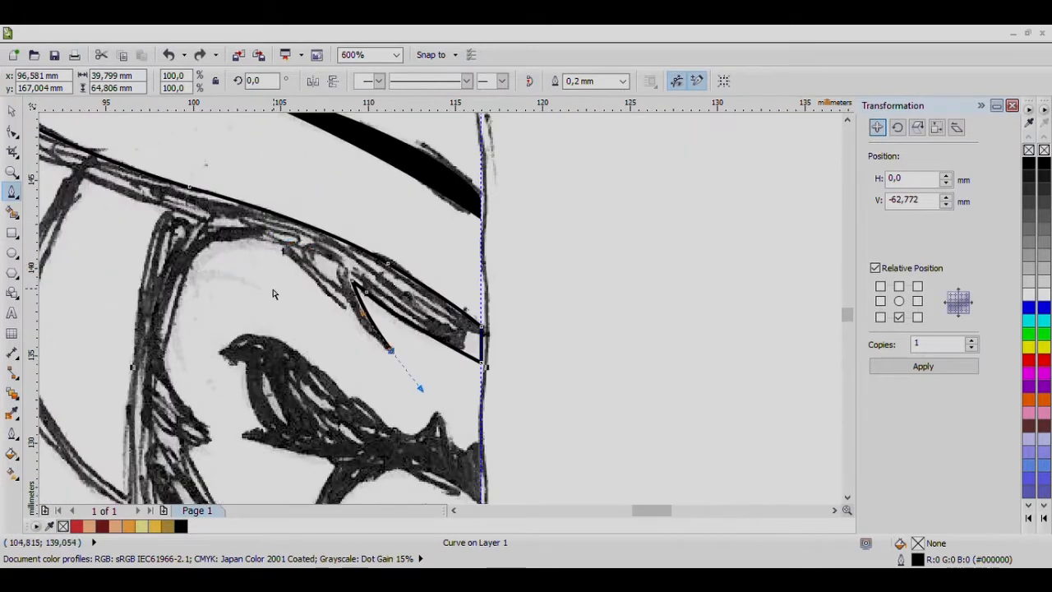
Trace the arch around the upper side of the face and add a small pointed spike inside the curve.
{"action": "left_click_drag", "start_coordinate": [267, 483], "coordinate": [265, 479]}
{"action": "left_click", "coordinate": [212, 433], "text": "alt"}
{"action": "left_click_drag", "start_coordinate": [200, 442], "coordinate": [220, 309]}
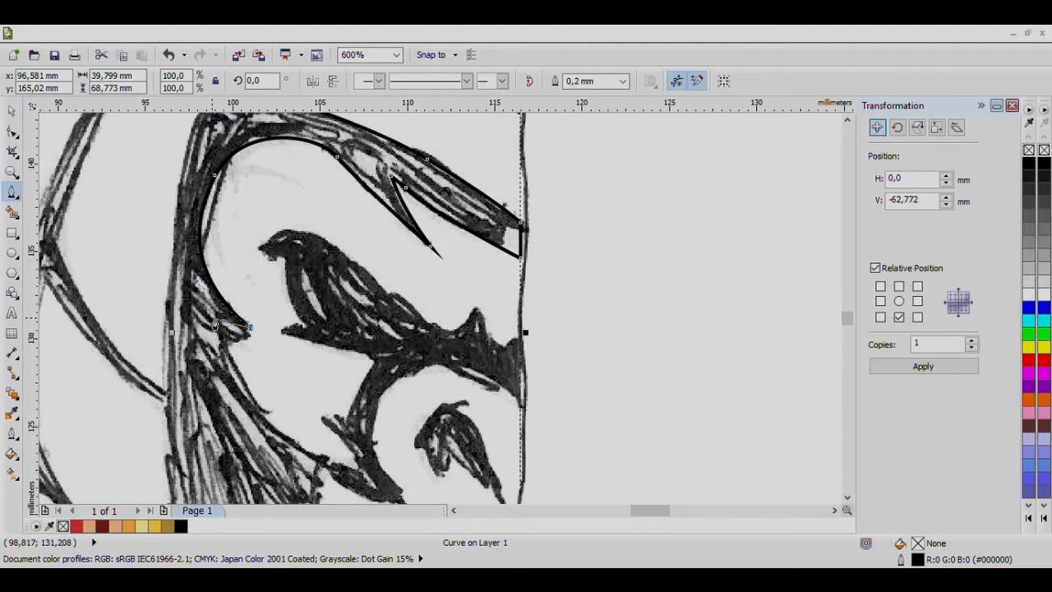
{"action": "scroll", "coordinate": [216, 306], "scroll_direction": "down", "scroll_amount": 1}
{"action": "scroll", "coordinate": [230, 246], "scroll_direction": "up", "scroll_amount": 2}
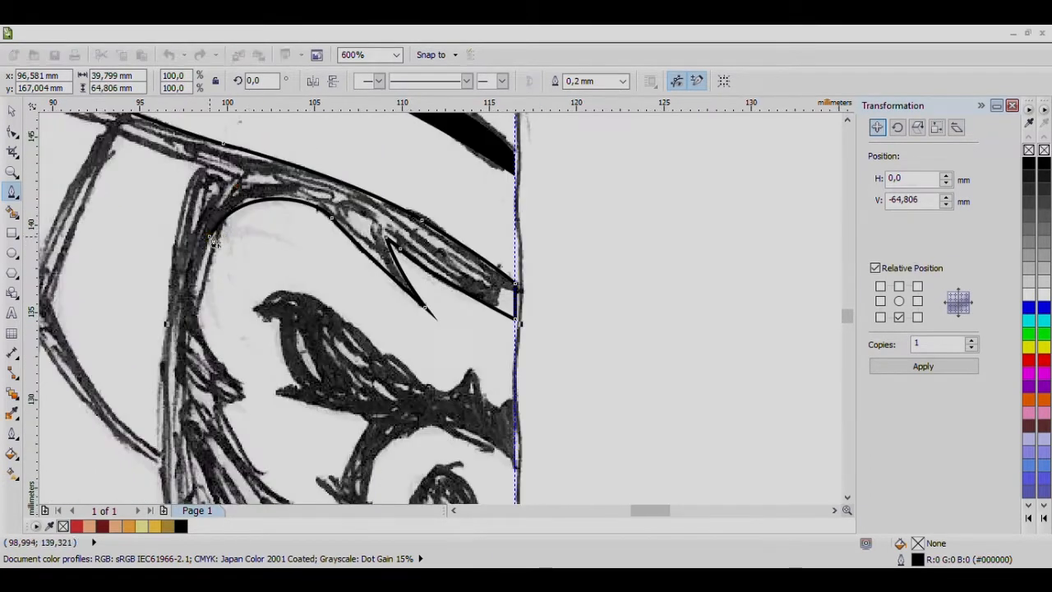
{"action": "left_click_drag", "start_coordinate": [239, 226], "coordinate": [254, 222]}
{"action": "left_click_drag", "start_coordinate": [153, 324], "coordinate": [159, 312]}
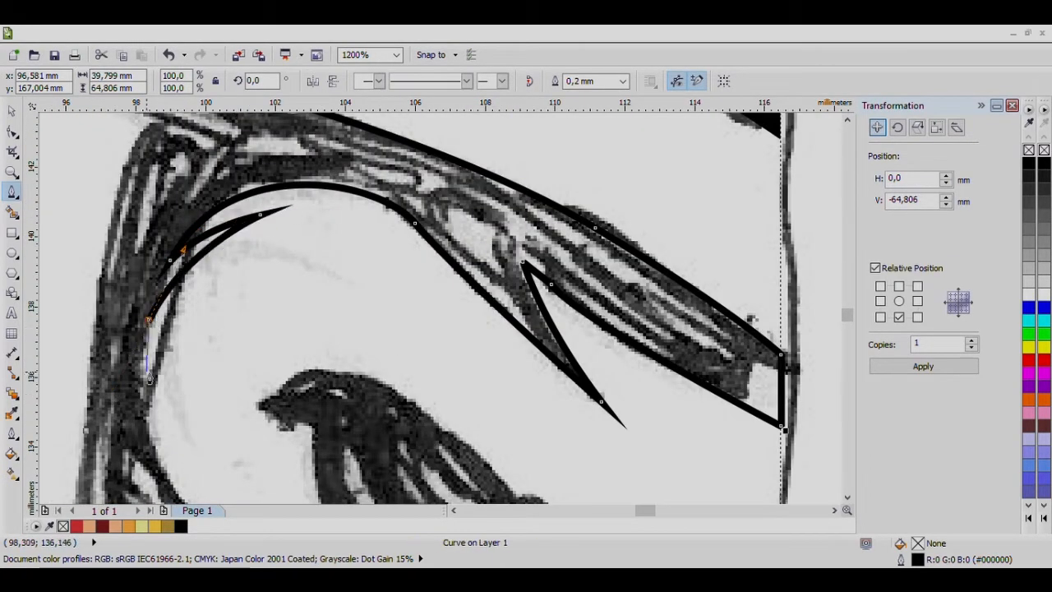
{"action": "left_click_drag", "start_coordinate": [210, 498], "coordinate": [210, 463]}
{"action": "left_click_drag", "start_coordinate": [148, 340], "coordinate": [137, 316]}
Trace the cheek edge with its pointed spike down to the corner beside the nose.
{"action": "scroll", "coordinate": [132, 321], "scroll_direction": "down", "scroll_amount": 2}
{"action": "scroll", "coordinate": [148, 370], "scroll_direction": "down", "scroll_amount": 1}
{"action": "scroll", "coordinate": [118, 359], "scroll_direction": "up", "scroll_amount": 1}
{"action": "scroll", "coordinate": [118, 357], "scroll_direction": "up", "scroll_amount": 1}
{"action": "left_click_drag", "start_coordinate": [251, 442], "coordinate": [252, 442]}
{"action": "left_click", "coordinate": [173, 392]}
{"action": "scroll", "coordinate": [174, 393], "scroll_direction": "down", "scroll_amount": 1}
{"action": "scroll", "coordinate": [208, 492], "scroll_direction": "up", "scroll_amount": 1}
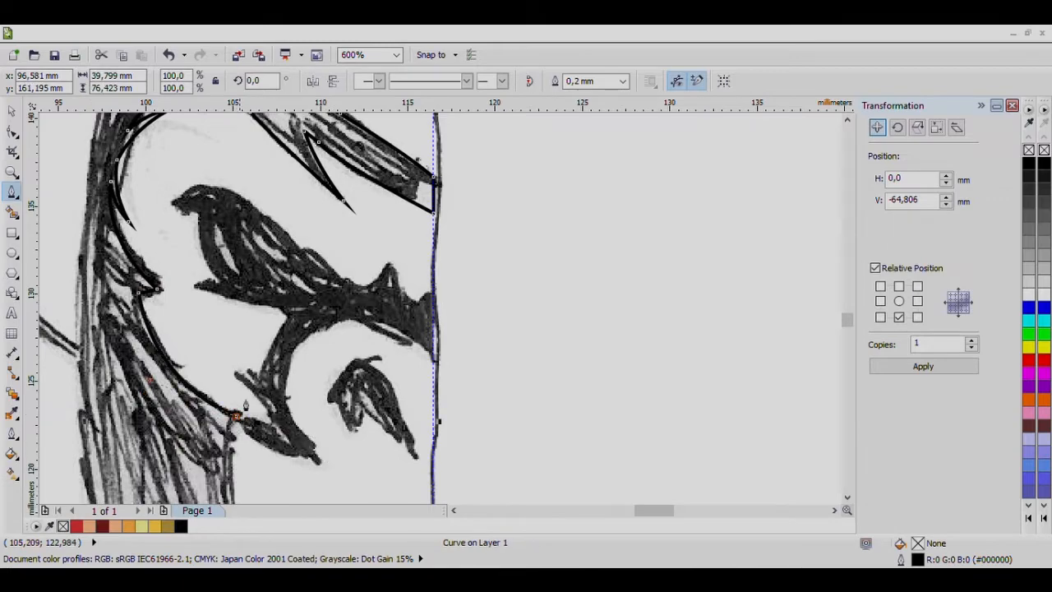
Continue the face outline from beside the nose down to the corner of the mouth.
{"action": "scroll", "coordinate": [329, 436], "scroll_direction": "down", "scroll_amount": 1}
{"action": "scroll", "coordinate": [310, 339], "scroll_direction": "up", "scroll_amount": 1}
{"action": "left_click", "coordinate": [336, 407]}
{"action": "scroll", "coordinate": [336, 407], "scroll_direction": "down", "scroll_amount": 1}
{"action": "scroll", "coordinate": [337, 497], "scroll_direction": "up", "scroll_amount": 1}
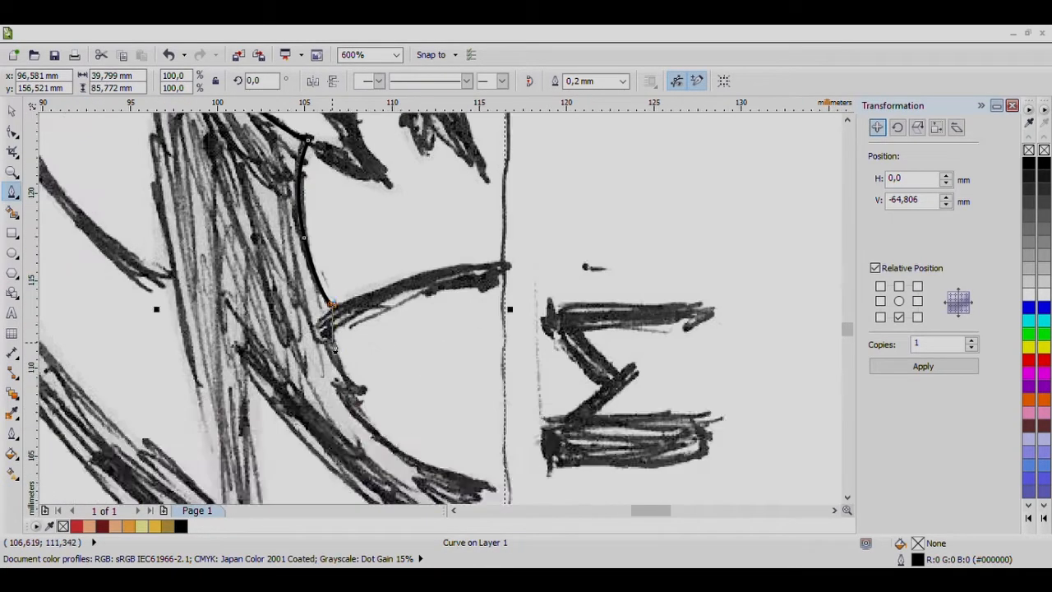
Trace the notch below the mouth corner and the chin curve, ending with a vertical edge along the guideline.
{"action": "scroll", "coordinate": [328, 319], "scroll_direction": "up", "scroll_amount": 1}
{"action": "left_click", "coordinate": [311, 321]}
{"action": "left_click_drag", "start_coordinate": [432, 489], "coordinate": [477, 454]}
{"action": "left_click", "coordinate": [339, 398]}
{"action": "scroll", "coordinate": [340, 398], "scroll_direction": "down", "scroll_amount": 1}
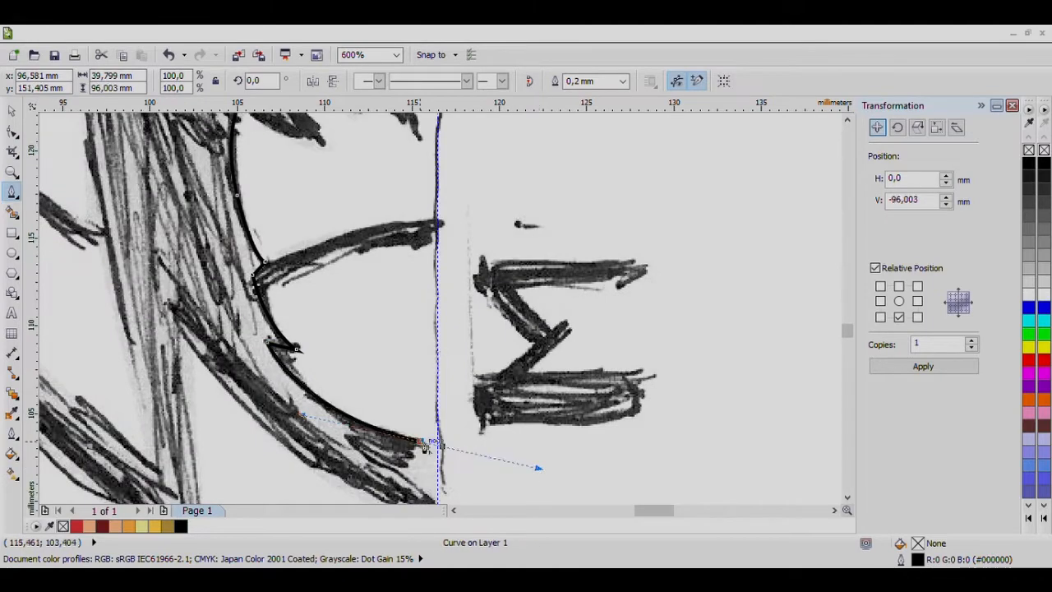
{"action": "left_click", "coordinate": [420, 442], "text": "alt"}
{"action": "scroll", "coordinate": [425, 446], "scroll_direction": "down", "scroll_amount": 1}
{"action": "scroll", "coordinate": [410, 415], "scroll_direction": "up", "scroll_amount": 1}
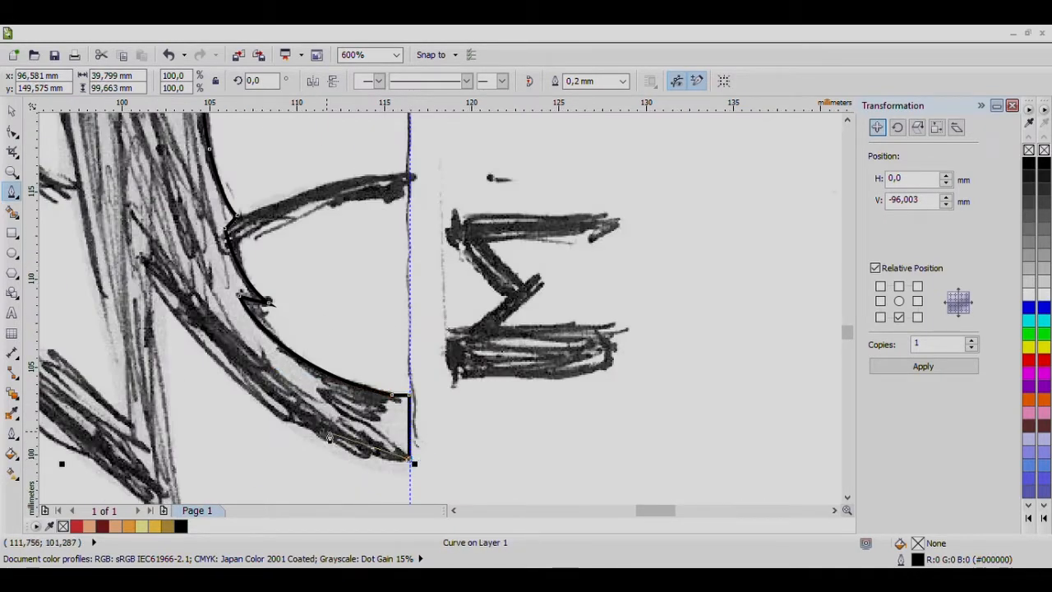
Trace the jagged lower and left outer edges of the sketch up to the horn tip and close the outline.
{"action": "scroll", "coordinate": [168, 305], "scroll_direction": "down", "scroll_amount": 1}
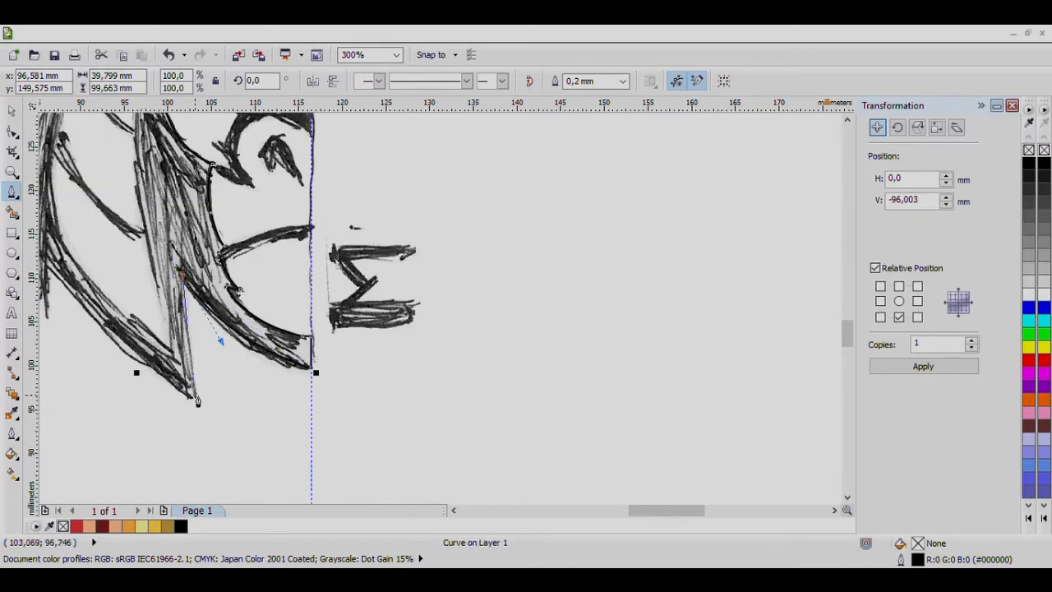
{"action": "scroll", "coordinate": [211, 444], "scroll_direction": "down", "scroll_amount": 2}
{"action": "scroll", "coordinate": [175, 403], "scroll_direction": "up", "scroll_amount": 2}
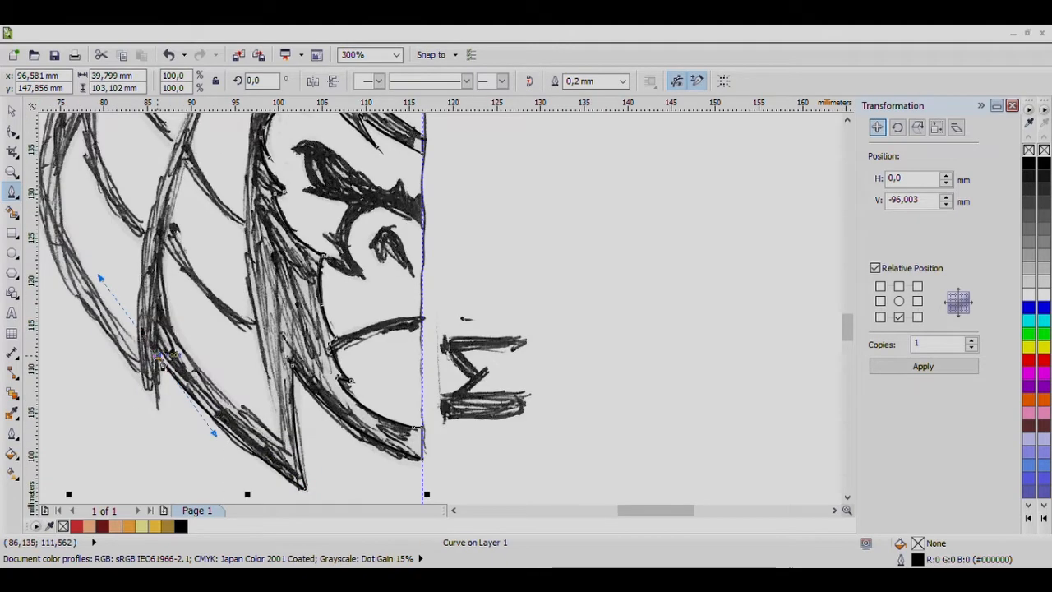
{"action": "scroll", "coordinate": [169, 405], "scroll_direction": "down", "scroll_amount": 1}
{"action": "scroll", "coordinate": [183, 402], "scroll_direction": "up", "scroll_amount": 1}
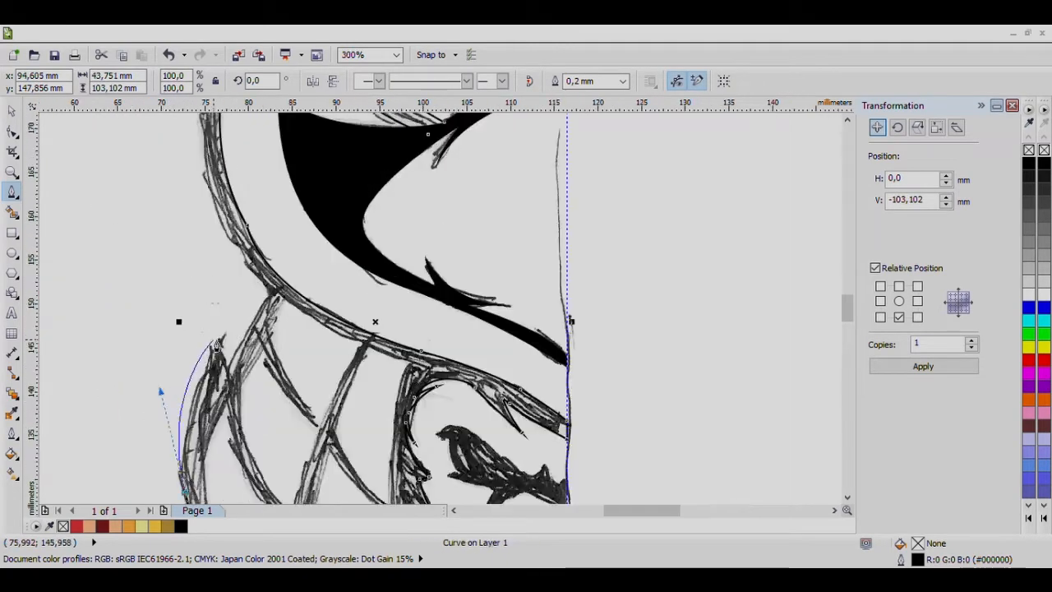
{"action": "scroll", "coordinate": [274, 299], "scroll_direction": "down", "scroll_amount": 2}
{"action": "scroll", "coordinate": [190, 294], "scroll_direction": "up", "scroll_amount": 1}
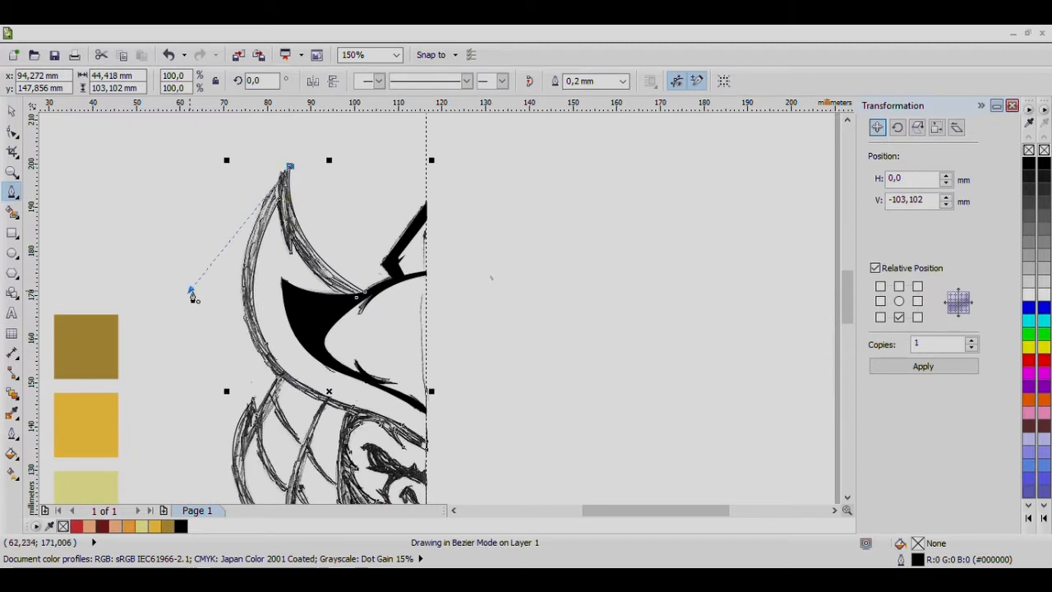
{"action": "left_click", "coordinate": [1029, 162]}
{"action": "scroll", "coordinate": [421, 215], "scroll_direction": "down", "scroll_amount": 1}
{"action": "scroll", "coordinate": [328, 377], "scroll_direction": "up", "scroll_amount": 1}
{"action": "key", "text": "ctrl+z"}
{"action": "scroll", "coordinate": [380, 229], "scroll_direction": "up", "scroll_amount": 2}
{"action": "scroll", "coordinate": [425, 234], "scroll_direction": "down", "scroll_amount": 1}
{"action": "scroll", "coordinate": [544, 491], "scroll_direction": "up", "scroll_amount": 1}
{"action": "left_click", "coordinate": [607, 421]}
{"action": "scroll", "coordinate": [700, 451], "scroll_direction": "up", "scroll_amount": 1}
{"action": "left_click", "coordinate": [702, 459]}
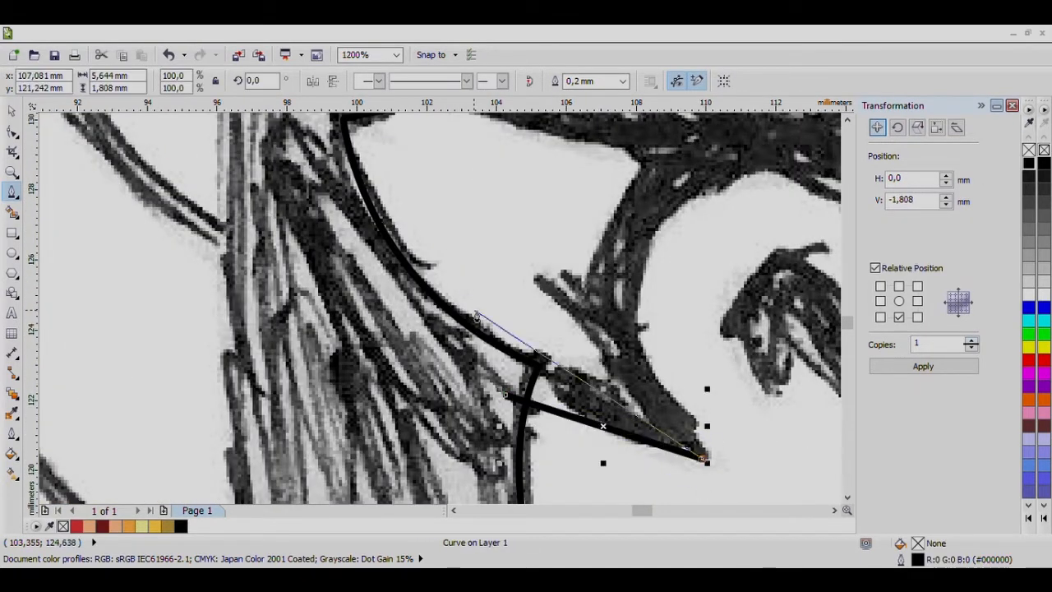
{"action": "key", "text": "ctrl+z"}
Trace the nose shape's lower edge and inner arch to the guideline, plus the small peak above it.
{"action": "left_click", "coordinate": [528, 371]}
{"action": "left_click_drag", "start_coordinate": [704, 457], "coordinate": [748, 487]}
{"action": "mouse_move", "coordinate": [497, 339]}
{"action": "left_mouse_down"}
{"action": "mouse_move", "coordinate": [482, 275]}
{"action": "mouse_move", "coordinate": [545, 162]}
{"action": "left_mouse_up"}
{"action": "key", "text": "ctrl+z"}
{"action": "scroll", "coordinate": [545, 162], "scroll_direction": "down", "scroll_amount": 1}
{"action": "left_click_drag", "start_coordinate": [617, 196], "coordinate": [665, 253]}
{"action": "scroll", "coordinate": [614, 190], "scroll_direction": "up", "scroll_amount": 1}
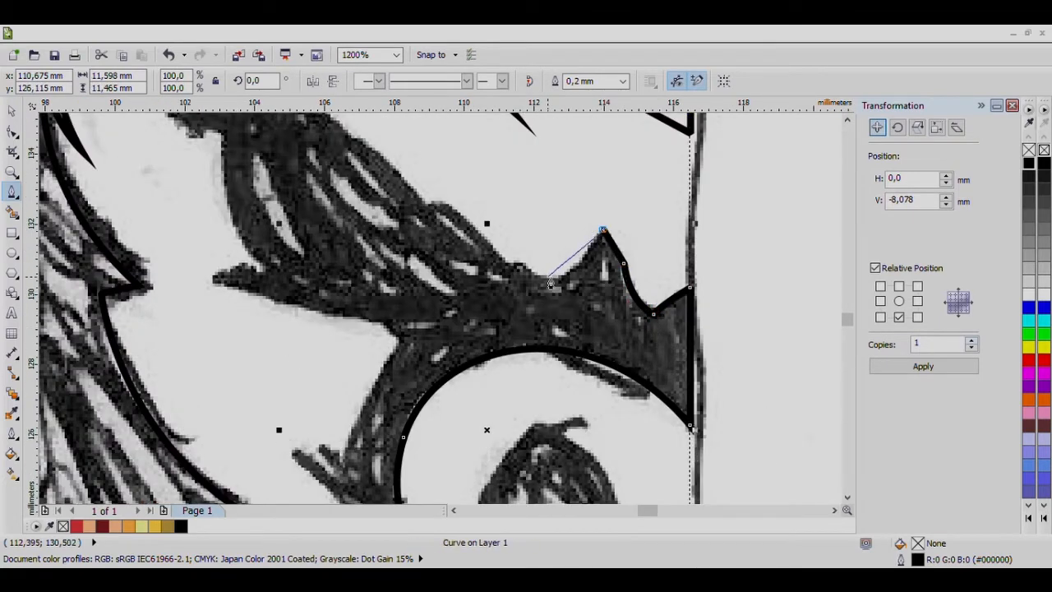
Trace the brow's upper edge to its left tip, down its left side and around the lower spike.
{"action": "scroll", "coordinate": [526, 264], "scroll_direction": "down", "scroll_amount": 2}
{"action": "scroll", "coordinate": [485, 239], "scroll_direction": "up", "scroll_amount": 1}
{"action": "left_click", "coordinate": [396, 223]}
{"action": "scroll", "coordinate": [419, 233], "scroll_direction": "up", "scroll_amount": 1}
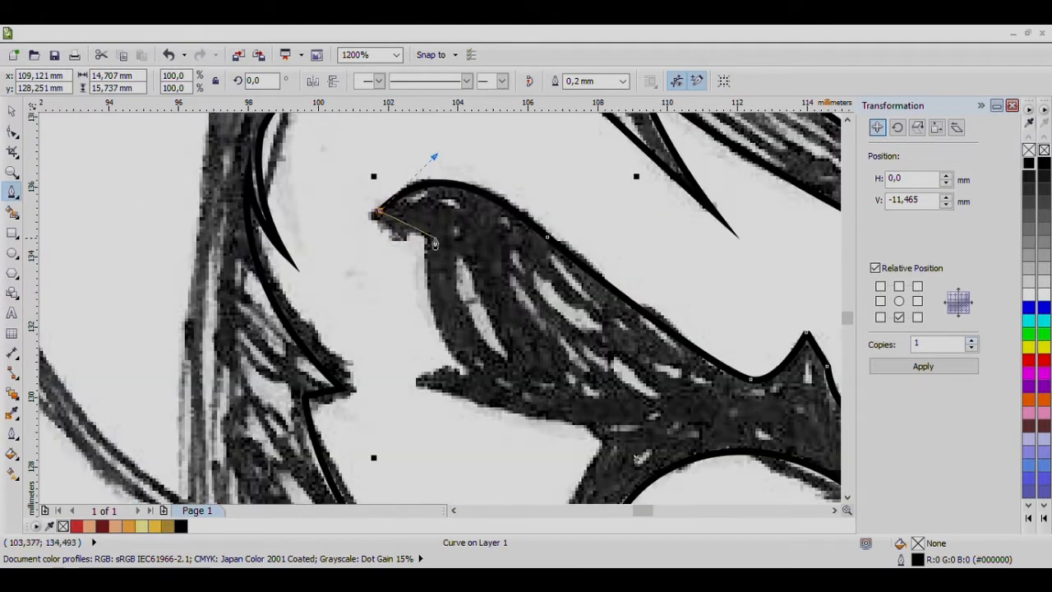
{"action": "left_click_drag", "start_coordinate": [524, 430], "coordinate": [522, 429]}
{"action": "double_click", "coordinate": [467, 370]}
{"action": "scroll", "coordinate": [417, 377], "scroll_direction": "up", "scroll_amount": 1}
{"action": "left_click_drag", "start_coordinate": [416, 380], "coordinate": [386, 408]}
{"action": "left_click", "coordinate": [401, 393]}
{"action": "scroll", "coordinate": [404, 392], "scroll_direction": "down", "scroll_amount": 2}
{"action": "scroll", "coordinate": [415, 415], "scroll_direction": "up", "scroll_amount": 1}
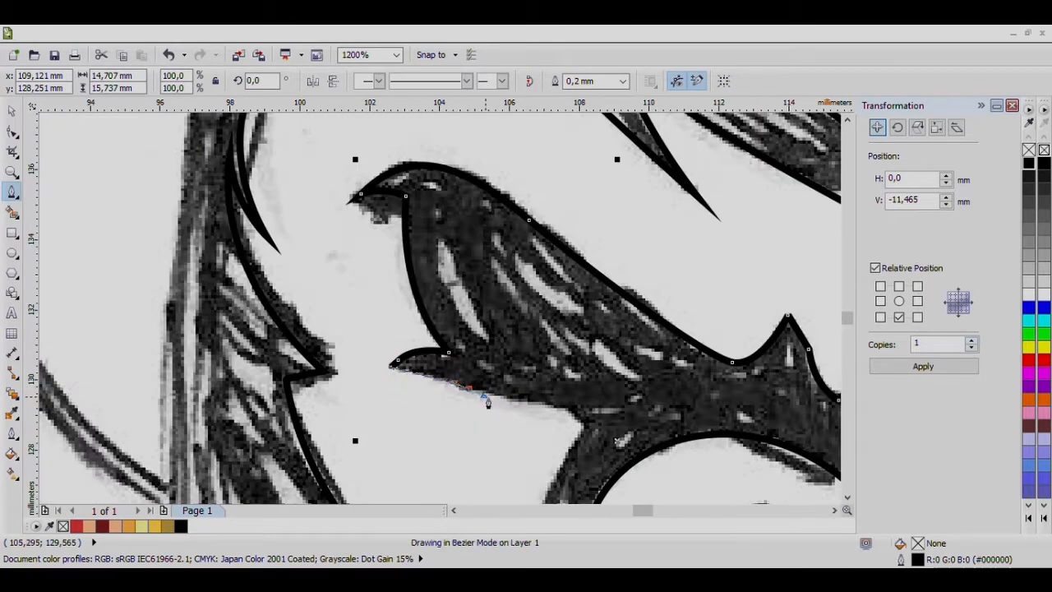
Trace the brow's underside and continue down the side of the nose, including its small pointed spike.
{"action": "left_click_drag", "start_coordinate": [485, 397], "coordinate": [489, 399]}
{"action": "left_click", "coordinate": [571, 407]}
{"action": "scroll", "coordinate": [576, 363], "scroll_direction": "down", "scroll_amount": 2}
{"action": "scroll", "coordinate": [567, 400], "scroll_direction": "up", "scroll_amount": 2}
{"action": "left_click", "coordinate": [562, 385]}
{"action": "key", "text": "ctrl+z"}
{"action": "left_click", "coordinate": [620, 303]}
{"action": "scroll", "coordinate": [621, 303], "scroll_direction": "down", "scroll_amount": 1}
{"action": "left_click_drag", "start_coordinate": [561, 377], "coordinate": [596, 482]}
{"action": "left_click", "coordinate": [560, 379]}
{"action": "left_click", "coordinate": [511, 353]}
Close the brow-and-nose shape at its starting node, fill it black and remove its outline.
{"action": "scroll", "coordinate": [545, 415], "scroll_direction": "down", "scroll_amount": 2}
{"action": "scroll", "coordinate": [556, 428], "scroll_direction": "up", "scroll_amount": 2}
{"action": "left_click", "coordinate": [572, 441]}
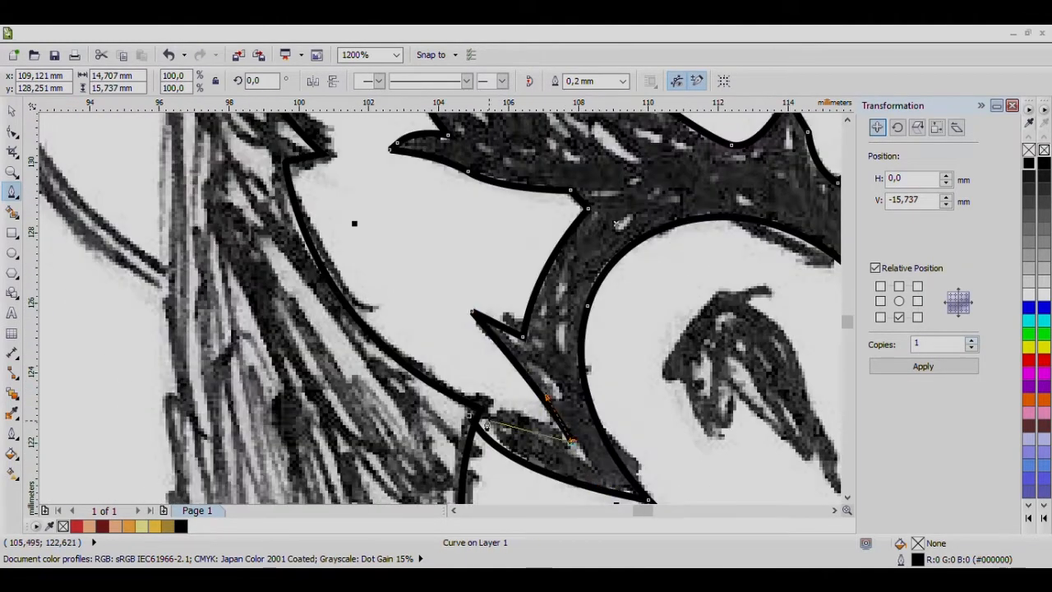
{"action": "left_click", "coordinate": [479, 421]}
{"action": "scroll", "coordinate": [672, 291], "scroll_direction": "down", "scroll_amount": 1}
{"action": "left_click", "coordinate": [1028, 163]}
{"action": "right_click", "coordinate": [1028, 149]}
Trace the nostril as a closed shape about 4.9 by 5.6 mm, fill it black and remove its outline.
{"action": "scroll", "coordinate": [703, 292], "scroll_direction": "down", "scroll_amount": 1}
{"action": "scroll", "coordinate": [748, 312], "scroll_direction": "up", "scroll_amount": 2}
{"action": "left_click", "coordinate": [558, 365]}
{"action": "left_click_drag", "start_coordinate": [587, 325], "coordinate": [610, 337]}
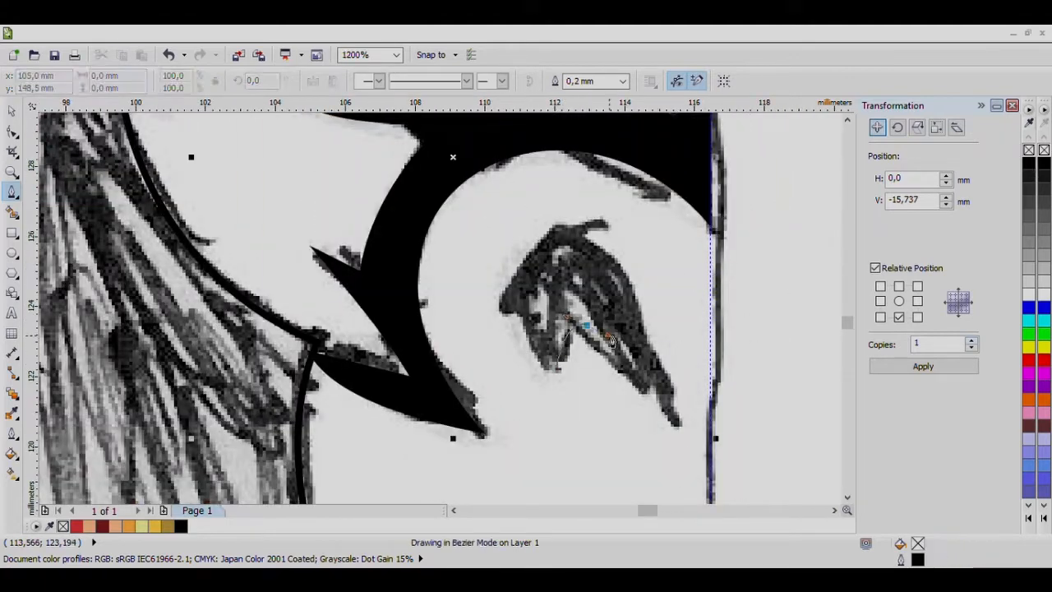
{"action": "left_click", "coordinate": [679, 424]}
{"action": "left_click_drag", "start_coordinate": [578, 233], "coordinate": [517, 207]}
{"action": "left_click_drag", "start_coordinate": [511, 295], "coordinate": [522, 326]}
{"action": "left_click", "coordinate": [557, 366]}
{"action": "left_click", "coordinate": [1029, 163]}
{"action": "right_click", "coordinate": [1028, 149]}
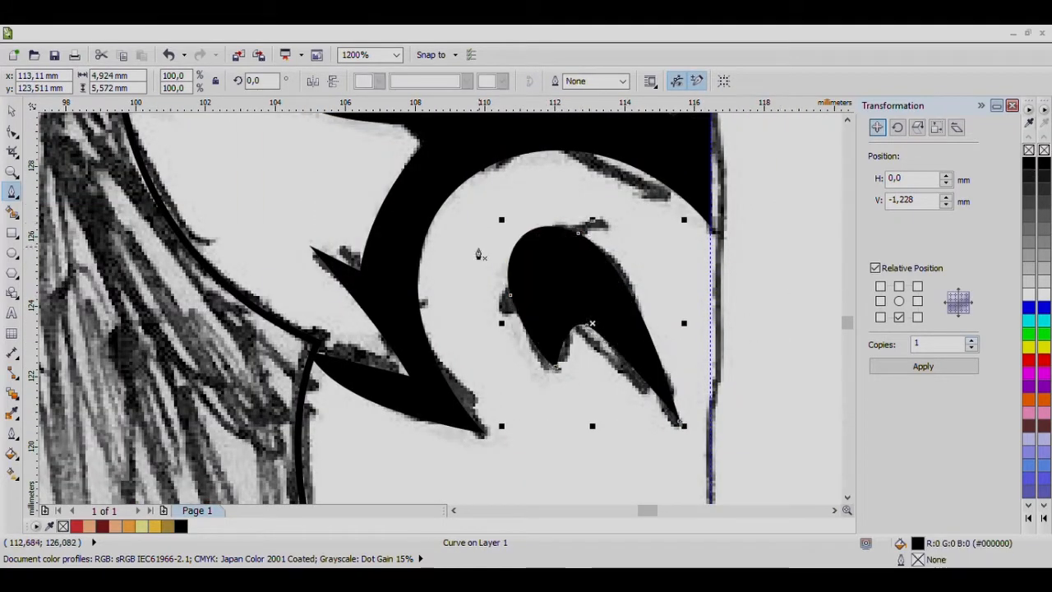
Trace the mouth line as a closed band about 11.3 by 5.2 mm, fill it black and remove its outline.
{"action": "scroll", "coordinate": [479, 255], "scroll_direction": "down", "scroll_amount": 1}
{"action": "left_click", "coordinate": [431, 417]}
{"action": "left_click_drag", "start_coordinate": [735, 344], "coordinate": [747, 352]}
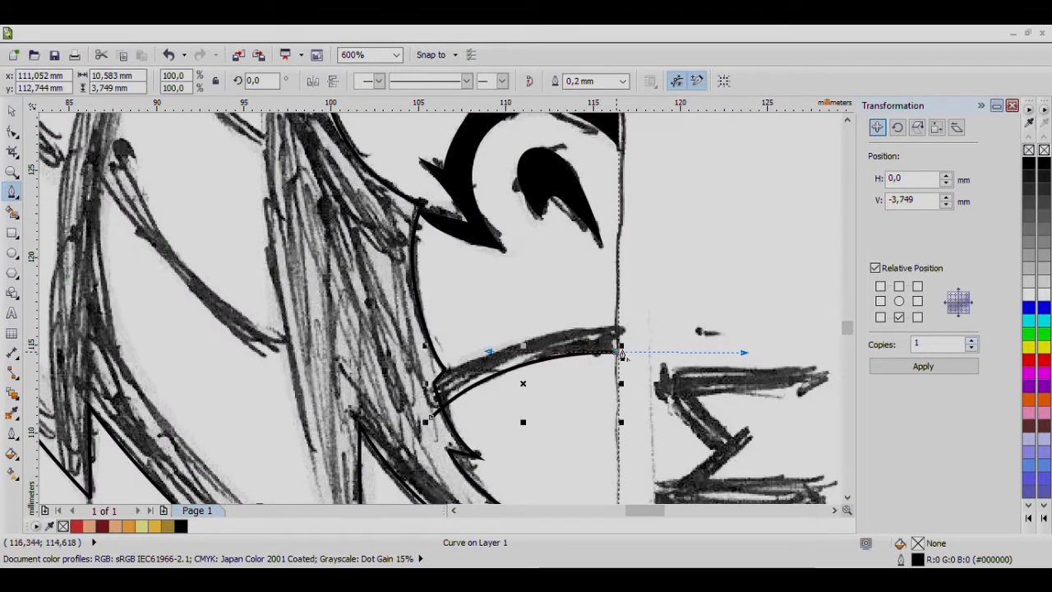
{"action": "left_click_drag", "start_coordinate": [436, 381], "coordinate": [372, 420]}
{"action": "left_click", "coordinate": [430, 417]}
{"action": "left_click", "coordinate": [1028, 163]}
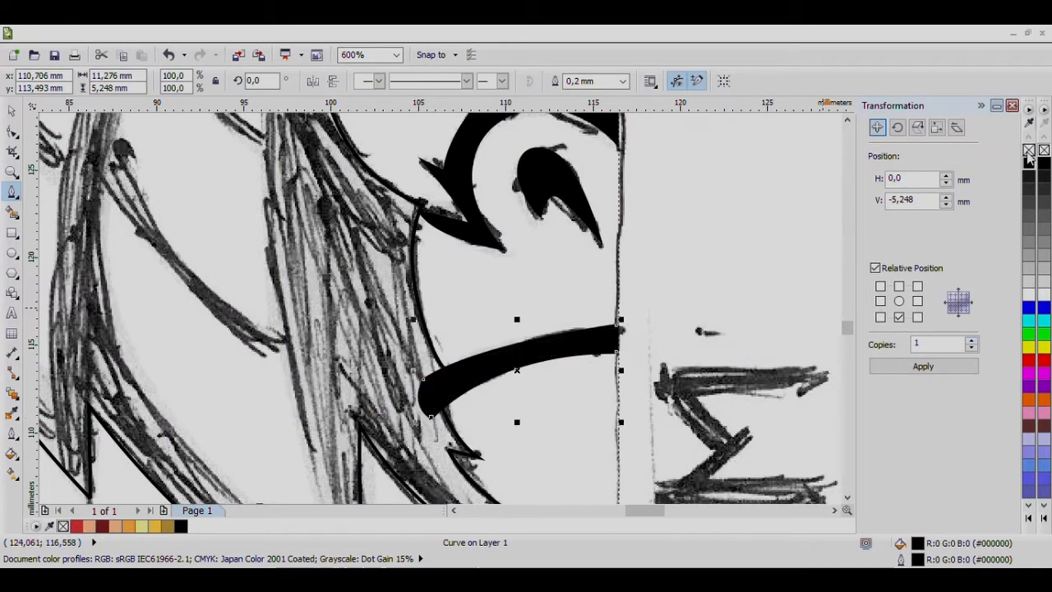
{"action": "right_click", "coordinate": [1028, 150]}
Start a new panel outline beneath the helmet rim and trace its upper edge along the sketch to the corner.
{"action": "scroll", "coordinate": [336, 328], "scroll_direction": "down", "scroll_amount": 2}
{"action": "scroll", "coordinate": [272, 186], "scroll_direction": "up", "scroll_amount": 2}
{"action": "left_click", "coordinate": [412, 233]}
{"action": "scroll", "coordinate": [380, 248], "scroll_direction": "down", "scroll_amount": 2}
{"action": "scroll", "coordinate": [345, 321], "scroll_direction": "up", "scroll_amount": 4}
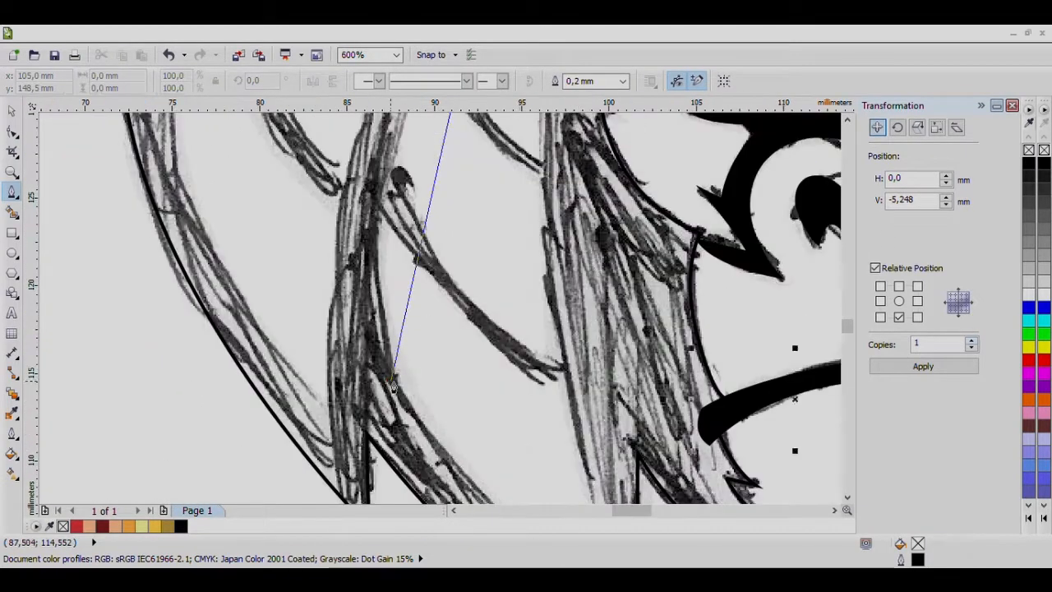
{"action": "scroll", "coordinate": [394, 280], "scroll_direction": "down", "scroll_amount": 6}
{"action": "scroll", "coordinate": [436, 262], "scroll_direction": "up", "scroll_amount": 7}
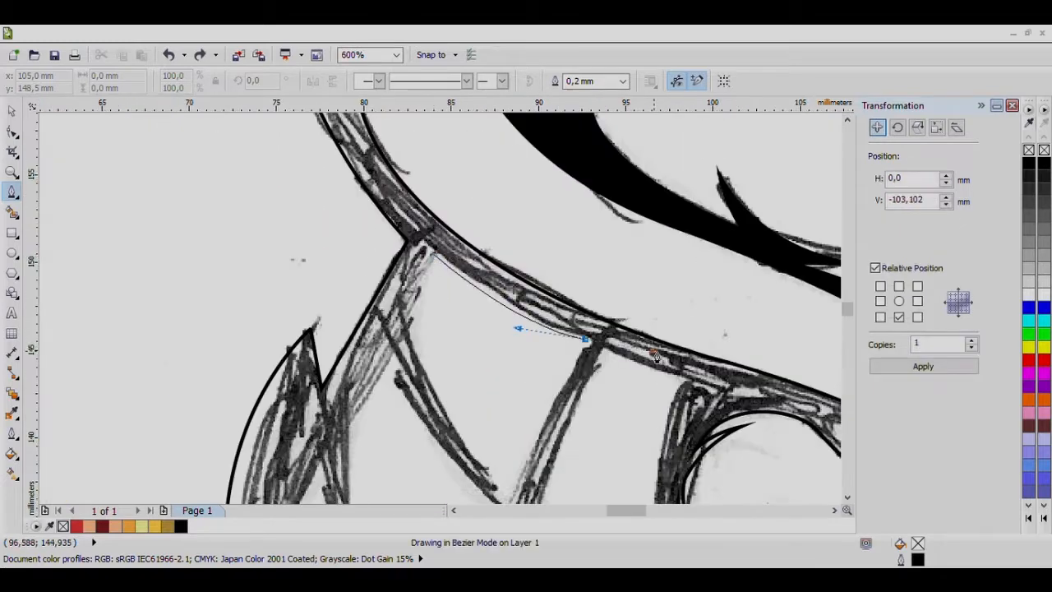
{"action": "left_click_drag", "start_coordinate": [654, 352], "coordinate": [654, 352]}
{"action": "double_click", "coordinate": [585, 339]}
Trace the rest of the first panel, about 13.3 mm tall, and close it at its starting node.
{"action": "scroll", "coordinate": [582, 341], "scroll_direction": "down", "scroll_amount": 2}
{"action": "scroll", "coordinate": [569, 379], "scroll_direction": "up", "scroll_amount": 2}
{"action": "left_click_drag", "start_coordinate": [553, 371], "coordinate": [526, 425]}
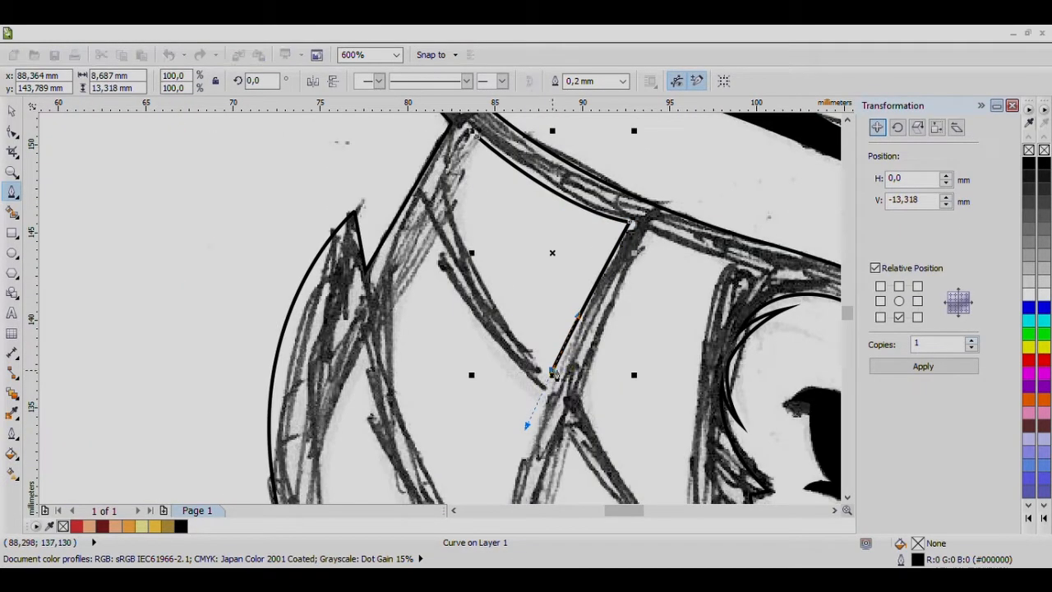
{"action": "left_click_drag", "start_coordinate": [455, 147], "coordinate": [455, 145]}
{"action": "left_click", "coordinate": [477, 135]}
Start the second panel below the first and trace its upper edge to a sharp corner at the dividing strand.
{"action": "scroll", "coordinate": [478, 132], "scroll_direction": "down", "scroll_amount": 1}
{"action": "scroll", "coordinate": [456, 186], "scroll_direction": "up", "scroll_amount": 1}
{"action": "left_click", "coordinate": [457, 186]}
{"action": "left_click_drag", "start_coordinate": [559, 331], "coordinate": [613, 379]}
{"action": "left_click", "coordinate": [559, 332], "text": "alt"}
{"action": "scroll", "coordinate": [549, 349], "scroll_direction": "down", "scroll_amount": 1}
{"action": "scroll", "coordinate": [533, 426], "scroll_direction": "up", "scroll_amount": 1}
Trace the second panel's remaining sides down to its lower point and close the shape.
{"action": "left_click", "coordinate": [530, 427], "text": "alt"}
{"action": "scroll", "coordinate": [530, 337], "scroll_direction": "down", "scroll_amount": 2}
{"action": "scroll", "coordinate": [530, 358], "scroll_direction": "up", "scroll_amount": 2}
{"action": "left_click_drag", "start_coordinate": [535, 459], "coordinate": [696, 442]}
{"action": "scroll", "coordinate": [478, 302], "scroll_direction": "down", "scroll_amount": 1}
{"action": "scroll", "coordinate": [428, 250], "scroll_direction": "up", "scroll_amount": 1}
Trace the long outermost panel below the second one as a closed shape about 27 mm tall.
{"action": "left_click", "coordinate": [576, 345], "text": "alt"}
{"action": "scroll", "coordinate": [511, 369], "scroll_direction": "down", "scroll_amount": 1}
{"action": "left_click_drag", "start_coordinate": [506, 430], "coordinate": [505, 430]}
{"action": "left_click", "coordinate": [499, 381], "text": "alt"}
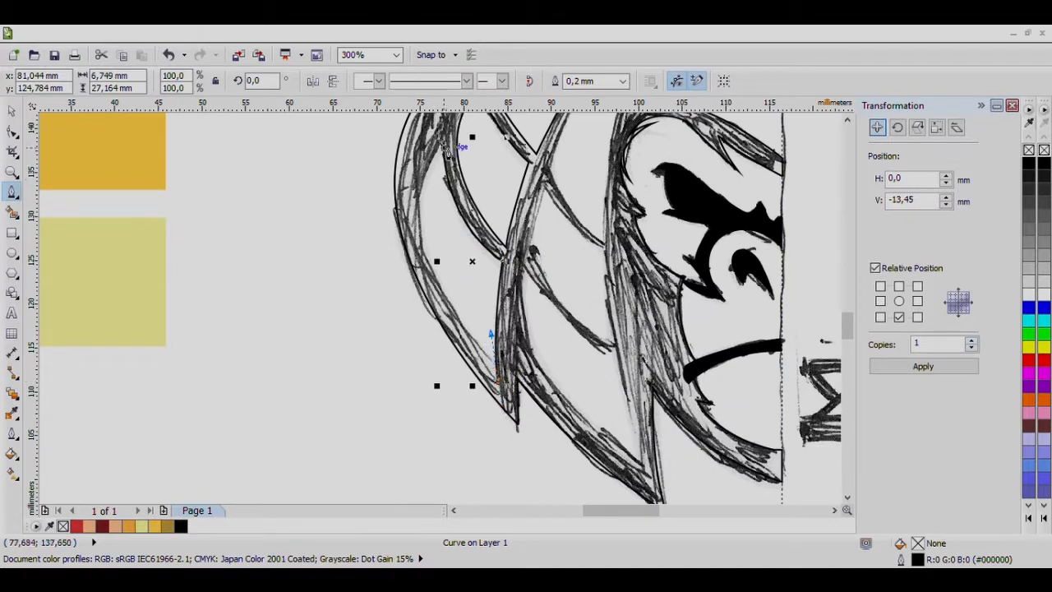
{"action": "left_click_drag", "start_coordinate": [373, 221], "coordinate": [374, 225]}
Trace the lower middle panel as a closed shape about 13.5 by 21.4 mm.
{"action": "scroll", "coordinate": [522, 345], "scroll_direction": "up", "scroll_amount": 1}
{"action": "left_click", "coordinate": [532, 203]}
{"action": "mouse_move", "coordinate": [712, 370]}
{"action": "left_mouse_down"}
{"action": "mouse_move", "coordinate": [761, 431]}
{"action": "mouse_move", "coordinate": [749, 442]}
{"action": "left_mouse_up"}
{"action": "left_click", "coordinate": [616, 368], "text": "alt"}
{"action": "left_click_drag", "start_coordinate": [633, 290], "coordinate": [474, 169]}
{"action": "left_click", "coordinate": [505, 454]}
{"action": "scroll", "coordinate": [479, 375], "scroll_direction": "down", "scroll_amount": 1}
{"action": "left_click_drag", "start_coordinate": [376, 228], "coordinate": [390, 220]}
{"action": "left_click_drag", "start_coordinate": [402, 162], "coordinate": [409, 235]}
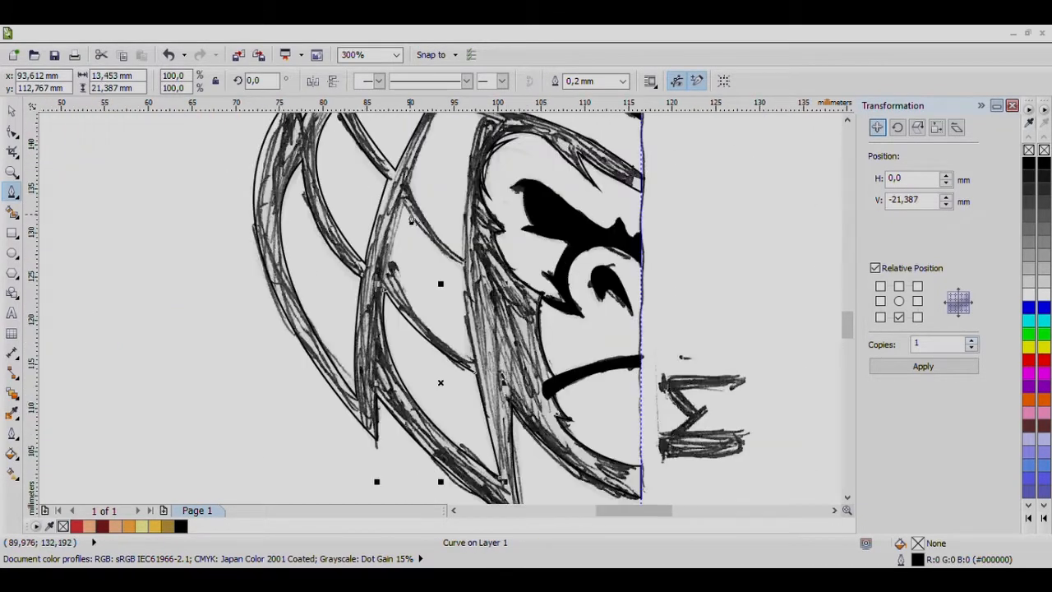
Trace the middle panel between the upper strand and the lower middle panel as a closed shape.
{"action": "left_click", "coordinate": [402, 217]}
{"action": "scroll", "coordinate": [426, 264], "scroll_direction": "up", "scroll_amount": 1}
{"action": "left_click_drag", "start_coordinate": [499, 296], "coordinate": [561, 319]}
{"action": "left_click_drag", "start_coordinate": [522, 480], "coordinate": [539, 381]}
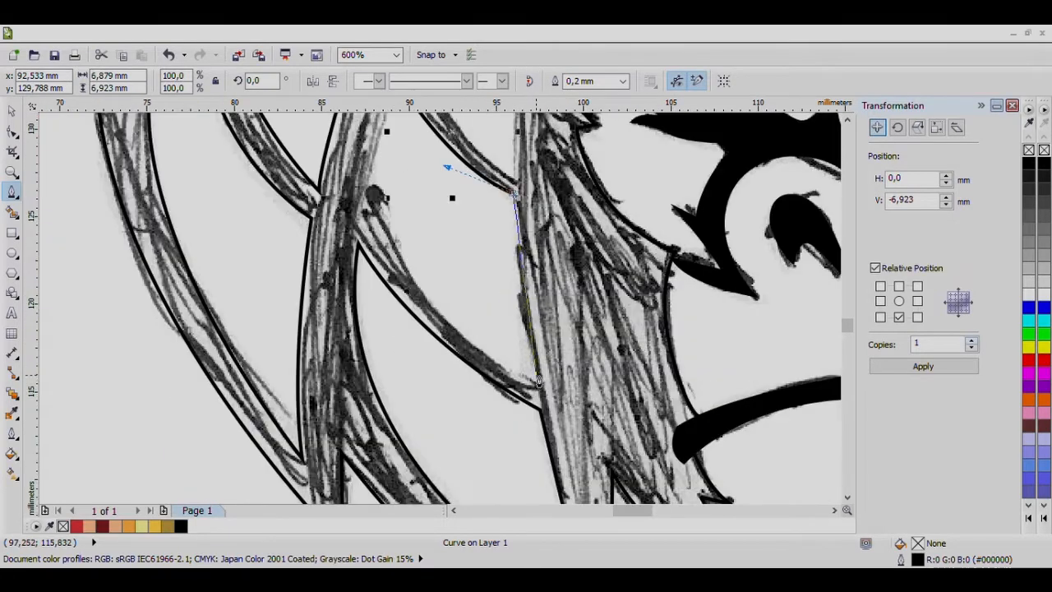
{"action": "scroll", "coordinate": [534, 377], "scroll_direction": "down", "scroll_amount": 1}
{"action": "scroll", "coordinate": [478, 269], "scroll_direction": "up", "scroll_amount": 1}
{"action": "left_click_drag", "start_coordinate": [448, 180], "coordinate": [370, 378]}
{"action": "scroll", "coordinate": [480, 274], "scroll_direction": "down", "scroll_amount": 2}
{"action": "scroll", "coordinate": [492, 200], "scroll_direction": "up", "scroll_amount": 3}
Trace the panel beside the face, beneath the helmet rim, as a closed shape about 8.3 by 16.6 mm.
{"action": "left_click", "coordinate": [493, 199]}
{"action": "left_click", "coordinate": [653, 252]}
{"action": "scroll", "coordinate": [637, 245], "scroll_direction": "down", "scroll_amount": 2}
{"action": "scroll", "coordinate": [618, 358], "scroll_direction": "up", "scroll_amount": 1}
{"action": "left_click_drag", "start_coordinate": [619, 397], "coordinate": [633, 492]}
{"action": "scroll", "coordinate": [540, 313], "scroll_direction": "down", "scroll_amount": 2}
{"action": "scroll", "coordinate": [548, 261], "scroll_direction": "up", "scroll_amount": 2}
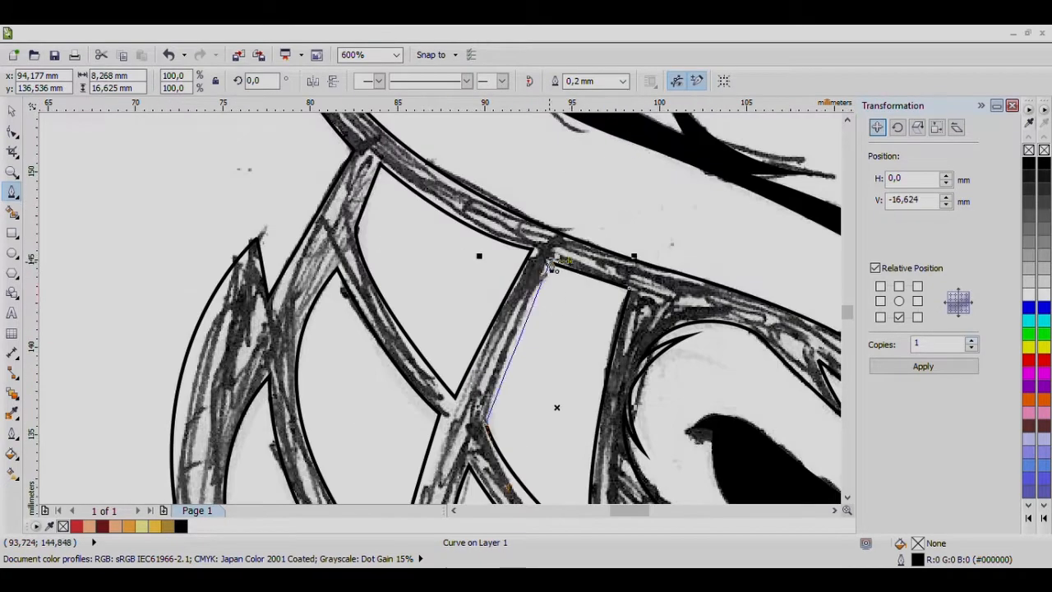
{"action": "left_click", "coordinate": [549, 261]}
{"action": "scroll", "coordinate": [553, 324], "scroll_direction": "down", "scroll_amount": 2}
Fill the six traced panels white and the surrounding head outline black.
{"action": "scroll", "coordinate": [562, 400], "scroll_direction": "up", "scroll_amount": 1}
{"action": "left_click", "coordinate": [11, 110]}
{"action": "left_click", "coordinate": [481, 262], "text": "shift"}
{"action": "left_click", "coordinate": [1028, 293]}
{"action": "left_click", "coordinate": [651, 243]}
{"action": "left_click", "coordinate": [1029, 163]}
{"action": "scroll", "coordinate": [520, 219], "scroll_direction": "down", "scroll_amount": 3}
{"action": "left_click", "coordinate": [528, 219]}
{"action": "key", "text": "Escape"}
Select all the traced half-head shapes and drop a copy of them outside the page, away from the sketch.
{"action": "scroll", "coordinate": [547, 246], "scroll_direction": "up", "scroll_amount": 3}
{"action": "scroll", "coordinate": [549, 280], "scroll_direction": "down", "scroll_amount": 2}
{"action": "scroll", "coordinate": [530, 202], "scroll_direction": "up", "scroll_amount": 1}
{"action": "scroll", "coordinate": [532, 219], "scroll_direction": "down", "scroll_amount": 2}
{"action": "left_click_drag", "start_coordinate": [483, 308], "coordinate": [608, 157]}
{"action": "left_click_drag", "start_coordinate": [529, 226], "coordinate": [632, 226]}
{"action": "key", "text": "ctrl+z"}
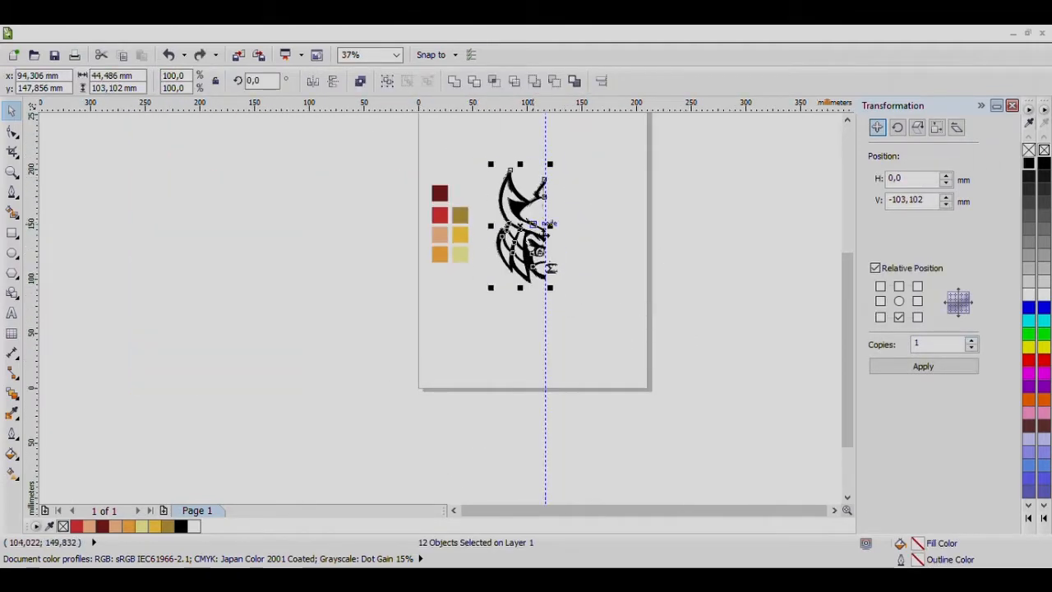
{"action": "left_click_drag", "start_coordinate": [535, 239], "coordinate": [353, 278]}
{"action": "scroll", "coordinate": [260, 259], "scroll_direction": "up", "scroll_amount": 2}
{"action": "key", "text": "ctrl+g"}
{"action": "right_click", "coordinate": [354, 278]}
Undo the last two changes made to the copied half-head shapes.
{"action": "scroll", "coordinate": [304, 185], "scroll_direction": "up", "scroll_amount": 3}
{"action": "scroll", "coordinate": [380, 265], "scroll_direction": "down", "scroll_amount": 3}
{"action": "scroll", "coordinate": [384, 401], "scroll_direction": "up", "scroll_amount": 1}
{"action": "key", "text": "ctrl+z"}
{"action": "key", "text": "ctrl+z"}
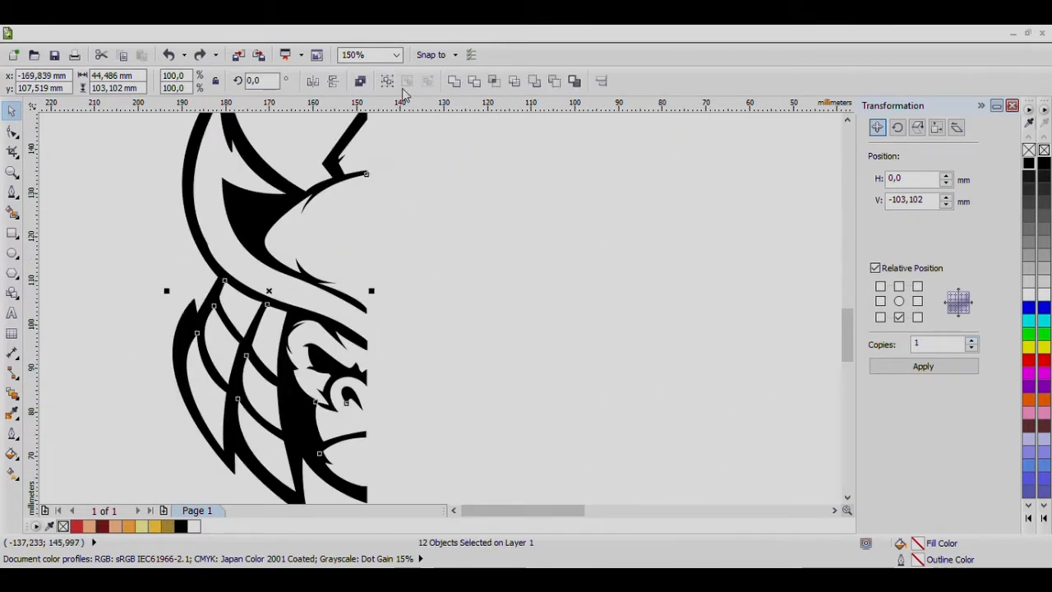
Select the six white panels together with the black head shape and trim the panels out of it.
{"action": "left_click", "coordinate": [460, 271]}
{"action": "scroll", "coordinate": [321, 333], "scroll_direction": "down", "scroll_amount": 1}
{"action": "left_click_drag", "start_coordinate": [238, 302], "coordinate": [327, 421]}
{"action": "scroll", "coordinate": [287, 346], "scroll_direction": "up", "scroll_amount": 1}
{"action": "left_click_drag", "start_coordinate": [284, 329], "coordinate": [357, 305]}
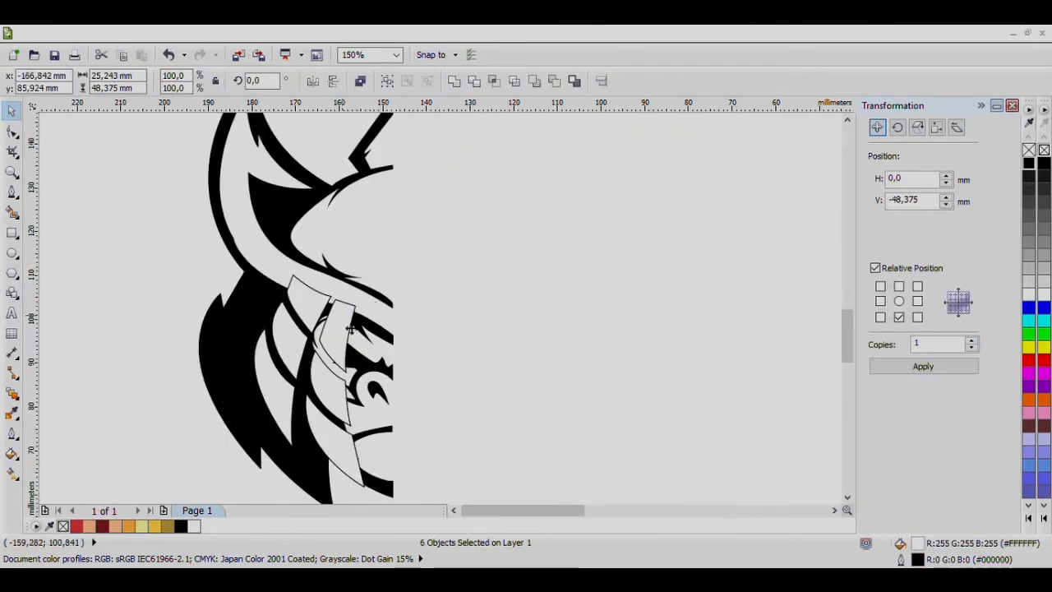
{"action": "key", "text": "ctrl+z"}
{"action": "left_click", "coordinate": [316, 346], "text": "shift"}
{"action": "scroll", "coordinate": [311, 317], "scroll_direction": "up", "scroll_amount": 1}
{"action": "left_click", "coordinate": [474, 80]}
Delete the leftover panel shapes from the trimmed half-head.
{"action": "left_click", "coordinate": [514, 259]}
{"action": "scroll", "coordinate": [514, 259], "scroll_direction": "down", "scroll_amount": 2}
{"action": "left_click_drag", "start_coordinate": [440, 296], "coordinate": [338, 296]}
{"action": "key", "text": "Delete"}
{"action": "left_click_drag", "start_coordinate": [353, 261], "coordinate": [461, 379]}
{"action": "left_click", "coordinate": [444, 326]}
{"action": "left_click", "coordinate": [437, 352]}
{"action": "left_click", "coordinate": [440, 329]}
{"action": "key", "text": "Delete"}
Weld the remaining half-head shapes into one curve and mirror a copy across the centre line.
{"action": "left_click_drag", "start_coordinate": [365, 407], "coordinate": [589, 110]}
{"action": "left_click", "coordinate": [452, 81]}
{"action": "left_click_drag", "start_coordinate": [386, 272], "coordinate": [518, 272]}
{"action": "right_click", "coordinate": [518, 273]}
Weld the original and mirrored halves into one curve and remove its outline.
{"action": "scroll", "coordinate": [493, 193], "scroll_direction": "up", "scroll_amount": 2}
{"action": "left_click", "coordinate": [460, 164], "text": "shift"}
{"action": "left_click", "coordinate": [466, 81]}
{"action": "scroll", "coordinate": [513, 245], "scroll_direction": "down", "scroll_amount": 1}
{"action": "scroll", "coordinate": [510, 383], "scroll_direction": "up", "scroll_amount": 1}
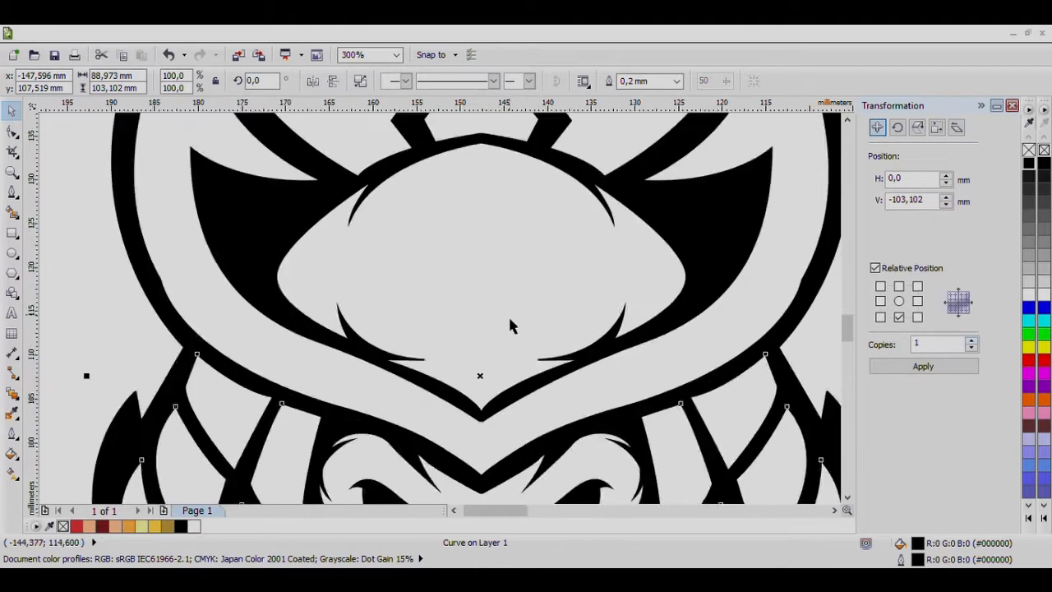
{"action": "scroll", "coordinate": [498, 406], "scroll_direction": "up", "scroll_amount": 2}
{"action": "left_click", "coordinate": [11, 132]}
{"action": "scroll", "coordinate": [434, 466], "scroll_direction": "up", "scroll_amount": 2}
{"action": "key", "text": "space"}
{"action": "right_click", "coordinate": [1029, 150]}
Undo the outline removal and the weld to get back to the two separate halves.
{"action": "scroll", "coordinate": [469, 292], "scroll_direction": "down", "scroll_amount": 5}
{"action": "key", "text": "ctrl+z"}
{"action": "key", "text": "ctrl+z"}
{"action": "key", "text": "ctrl+z"}
{"action": "key", "text": "ctrl+z"}
{"action": "scroll", "coordinate": [485, 296], "scroll_direction": "up", "scroll_amount": 2}
{"action": "key", "text": "ctrl+shift+z"}
Remove the outline from both halves and shift one half slightly inward to close the centre gap.
{"action": "left_click", "coordinate": [444, 289], "text": "shift"}
{"action": "right_click", "coordinate": [1028, 150]}
{"action": "scroll", "coordinate": [440, 286], "scroll_direction": "up", "scroll_amount": 1}
{"action": "left_click", "coordinate": [439, 287]}
{"action": "left_click_drag", "start_coordinate": [492, 335], "coordinate": [480, 336]}
Select both adjoining halves and weld them into a single full-head curve.
{"action": "scroll", "coordinate": [441, 328], "scroll_direction": "down", "scroll_amount": 3}
{"action": "scroll", "coordinate": [429, 349], "scroll_direction": "up", "scroll_amount": 1}
{"action": "left_click", "coordinate": [429, 348], "text": "shift"}
{"action": "left_click", "coordinate": [461, 81]}
{"action": "scroll", "coordinate": [583, 288], "scroll_direction": "down", "scroll_amount": 3}
{"action": "left_click_drag", "start_coordinate": [652, 367], "coordinate": [500, 178]}
{"action": "scroll", "coordinate": [569, 291], "scroll_direction": "up", "scroll_amount": 2}
Try Smart Fill on three enclosed areas of the welded head and undo the fills.
{"action": "scroll", "coordinate": [567, 239], "scroll_direction": "down", "scroll_amount": 1}
{"action": "left_click", "coordinate": [11, 212]}
{"action": "scroll", "coordinate": [573, 216], "scroll_direction": "up", "scroll_amount": 1}
{"action": "left_click", "coordinate": [574, 216]}
{"action": "left_click", "coordinate": [658, 267]}
{"action": "left_click", "coordinate": [545, 149]}
{"action": "key", "text": "ctrl+z"}
{"action": "key", "text": "ctrl+z"}
{"action": "key", "text": "ctrl+z"}
Draw a closed crossbar about 15 by 3.5 mm with the Pen tool, joining the two small spikes inside the helmet's crest.
{"action": "left_click", "coordinate": [12, 191]}
{"action": "scroll", "coordinate": [501, 115], "scroll_direction": "up", "scroll_amount": 2}
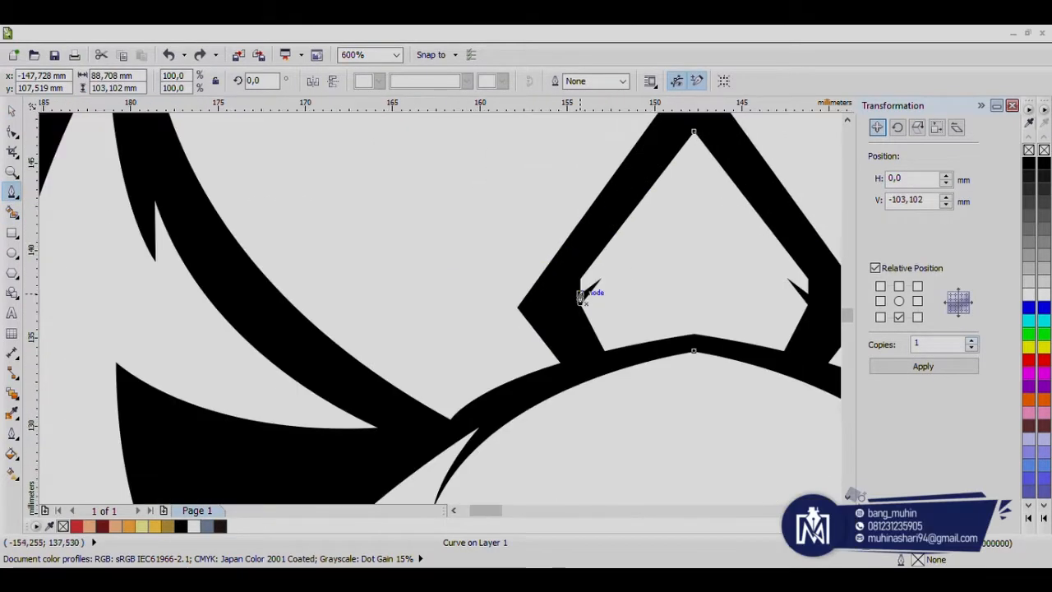
{"action": "left_click_drag", "start_coordinate": [603, 280], "coordinate": [578, 266]}
{"action": "left_click", "coordinate": [792, 281]}
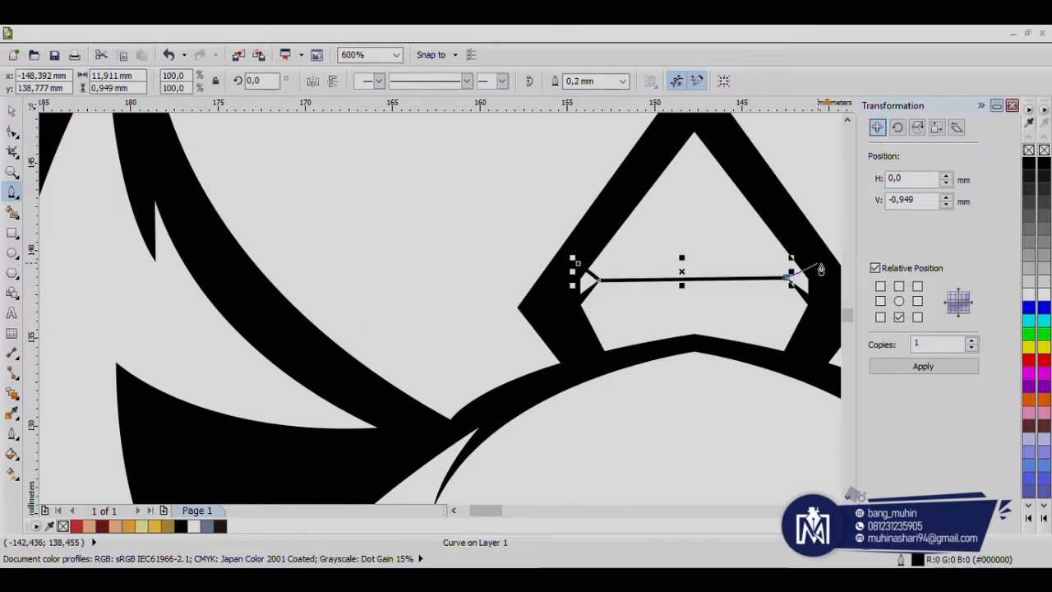
{"action": "scroll", "coordinate": [804, 308], "scroll_direction": "up", "scroll_amount": 1}
{"action": "left_click", "coordinate": [387, 272]}
{"action": "left_click", "coordinate": [336, 338]}
{"action": "left_click", "coordinate": [316, 326]}
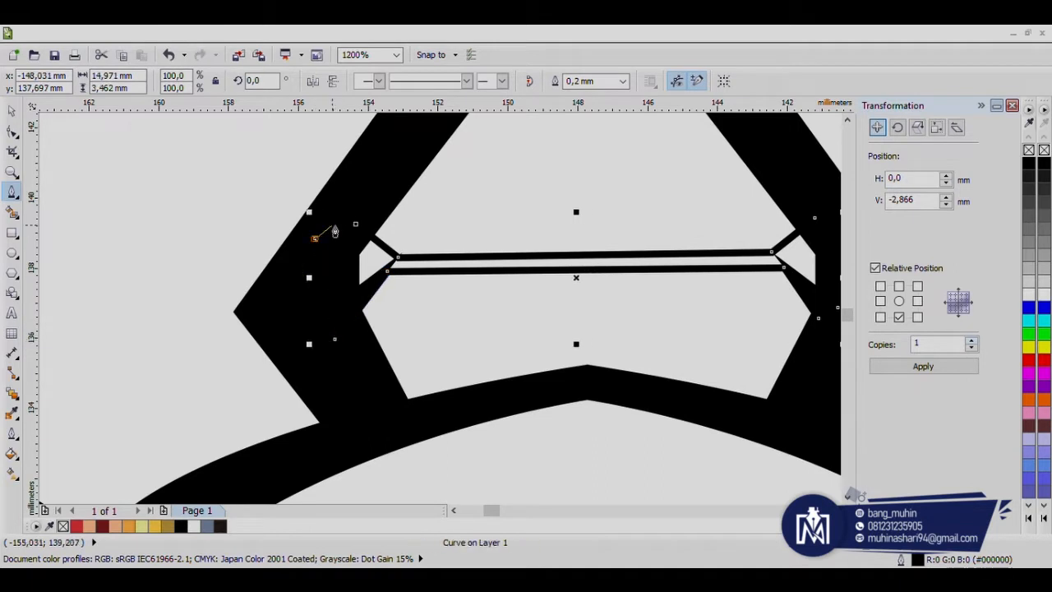
{"action": "left_click", "coordinate": [355, 224]}
Select the crossbar together with the head curve and weld them into one shape.
{"action": "left_click", "coordinate": [11, 110]}
{"action": "left_click", "coordinate": [369, 254]}
{"action": "left_click", "coordinate": [380, 245]}
{"action": "left_click", "coordinate": [398, 181], "text": "shift"}
{"action": "left_click", "coordinate": [454, 81]}
{"action": "scroll", "coordinate": [413, 245], "scroll_direction": "down", "scroll_amount": 1}
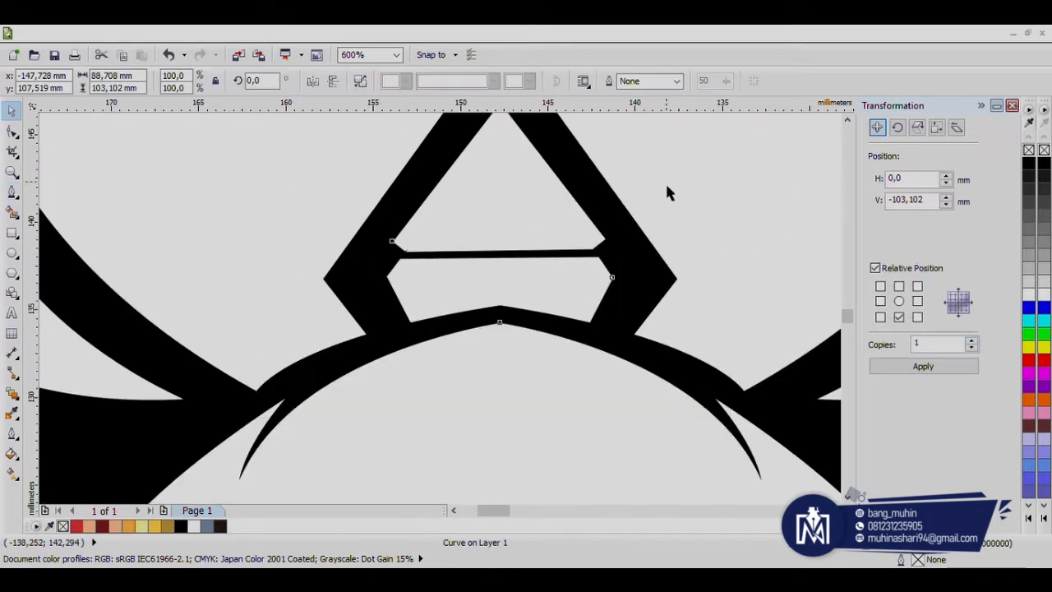
Draw a closed spike about 2 by 3 mm above the crossbar's left part and a slanted strut below it reaching the helmet arc.
{"action": "left_click", "coordinate": [667, 193]}
{"action": "left_click", "coordinate": [12, 192]}
{"action": "scroll", "coordinate": [421, 218], "scroll_direction": "up", "scroll_amount": 1}
{"action": "left_click", "coordinate": [475, 188]}
{"action": "left_click", "coordinate": [405, 286]}
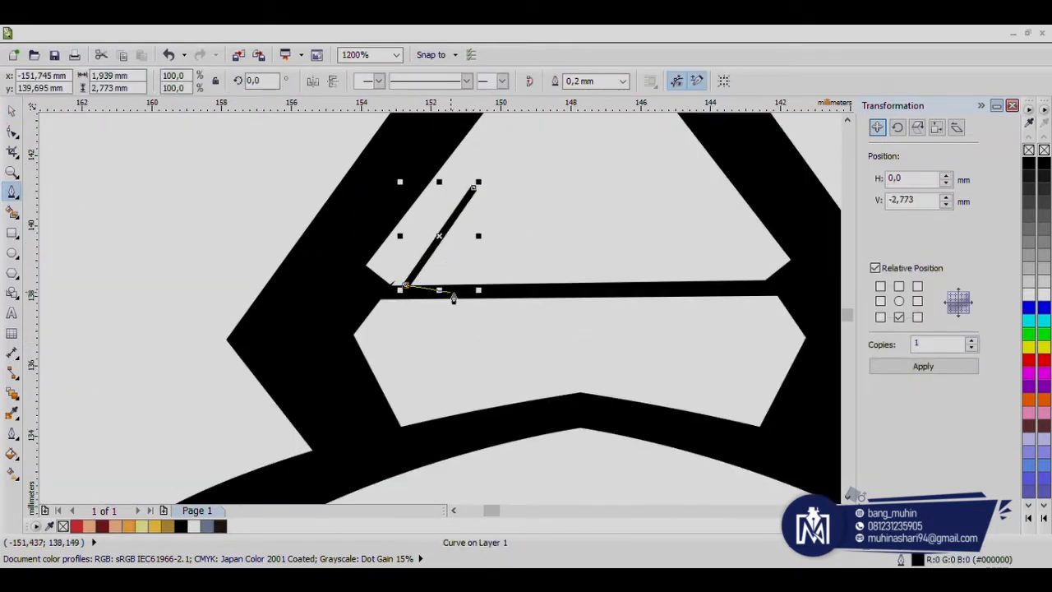
{"action": "left_click", "coordinate": [408, 295]}
{"action": "left_click", "coordinate": [436, 421]}
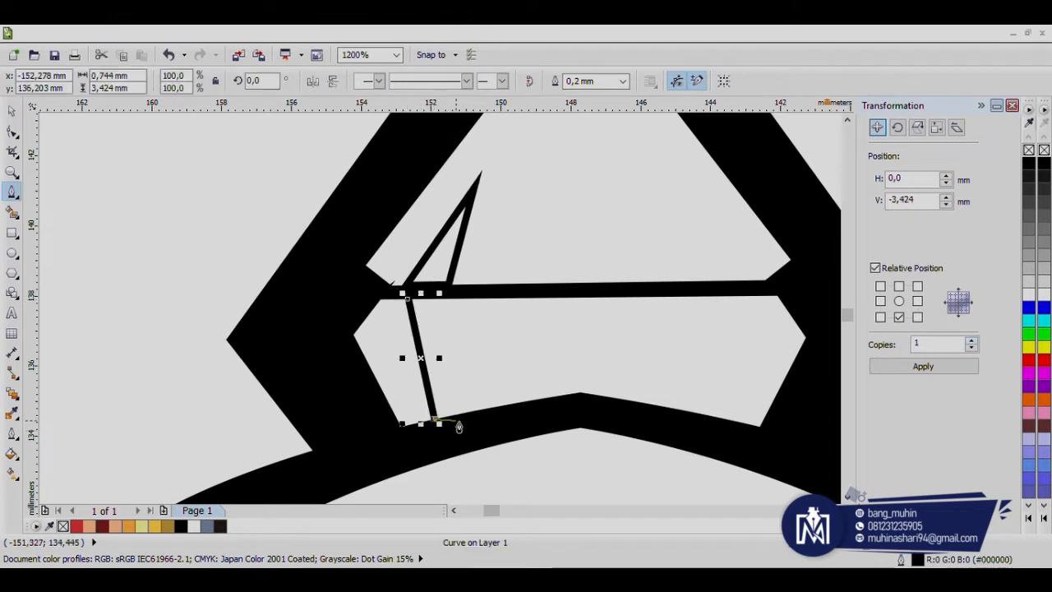
{"action": "left_click", "coordinate": [436, 298]}
{"action": "left_click", "coordinate": [408, 299]}
Fill the new spike and strut with black and remove their outlines.
{"action": "key", "text": "space"}
{"action": "left_click", "coordinate": [458, 240], "text": "shift"}
{"action": "left_click", "coordinate": [1044, 163]}
{"action": "right_click", "coordinate": [1044, 150]}
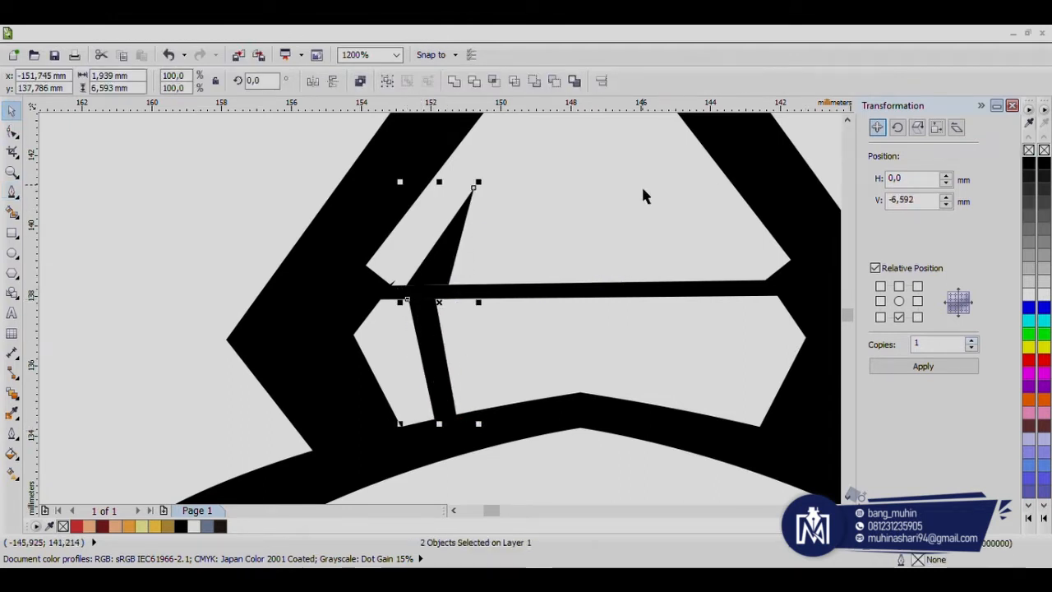
Draw a closed vertical post about 0.9 by 3.3 mm between the middle of the crossbar and the helmet arc.
{"action": "left_click", "coordinate": [641, 184]}
{"action": "left_click", "coordinate": [12, 192]}
{"action": "left_click", "coordinate": [554, 289]}
{"action": "left_click", "coordinate": [554, 408]}
{"action": "left_click", "coordinate": [586, 409]}
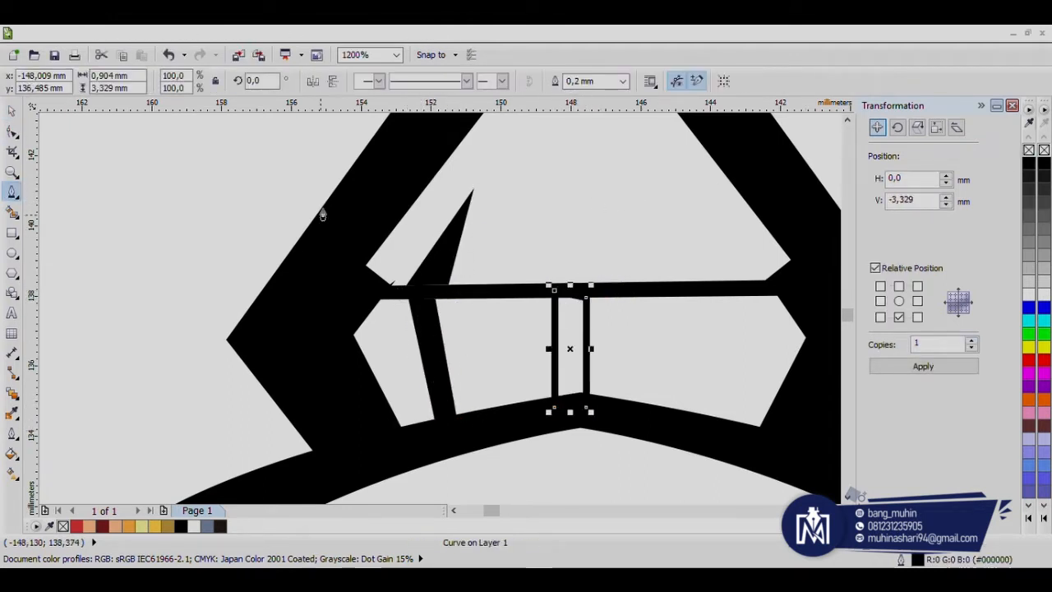
Centre the post horizontally on the head curve and weld the two together.
{"action": "key", "text": "space"}
{"action": "left_click", "coordinate": [627, 292], "text": "shift"}
{"action": "key", "text": "c"}
{"action": "left_click", "coordinate": [629, 294], "text": "shift"}
{"action": "left_click", "coordinate": [628, 293], "text": "shift"}
{"action": "left_click", "coordinate": [454, 81]}
Mirror a copy of the spike and strut onto the right part of the crossbar.
{"action": "left_click", "coordinate": [446, 247]}
{"action": "left_click", "coordinate": [415, 309], "text": "shift"}
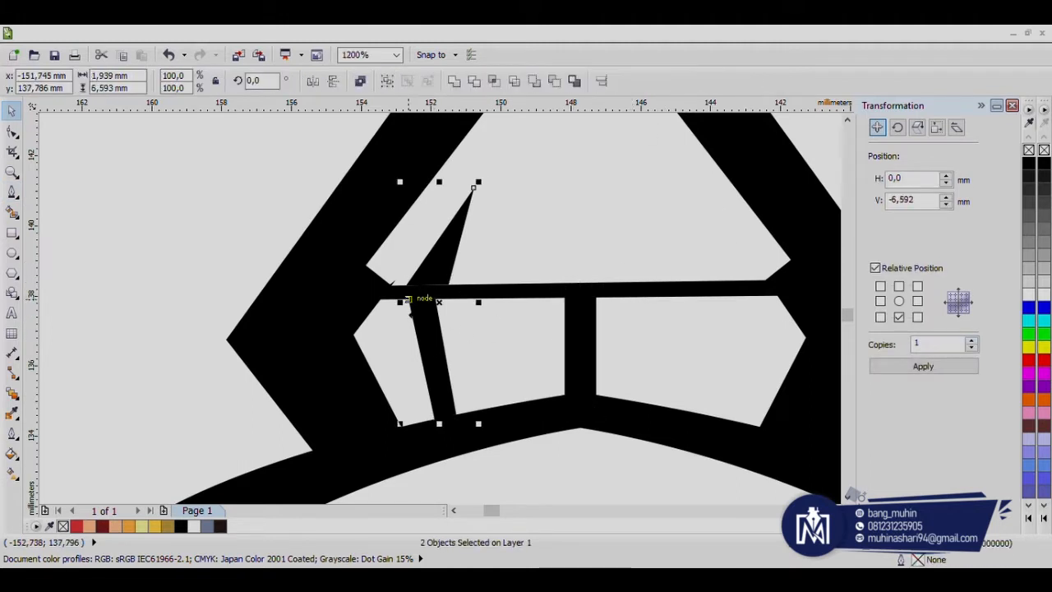
{"action": "left_click_drag", "start_coordinate": [494, 315], "coordinate": [695, 299]}
Group both spike-and-strut pairs and centre the group horizontally on the head curve.
{"action": "left_click", "coordinate": [444, 268]}
{"action": "left_click", "coordinate": [427, 341], "text": "shift"}
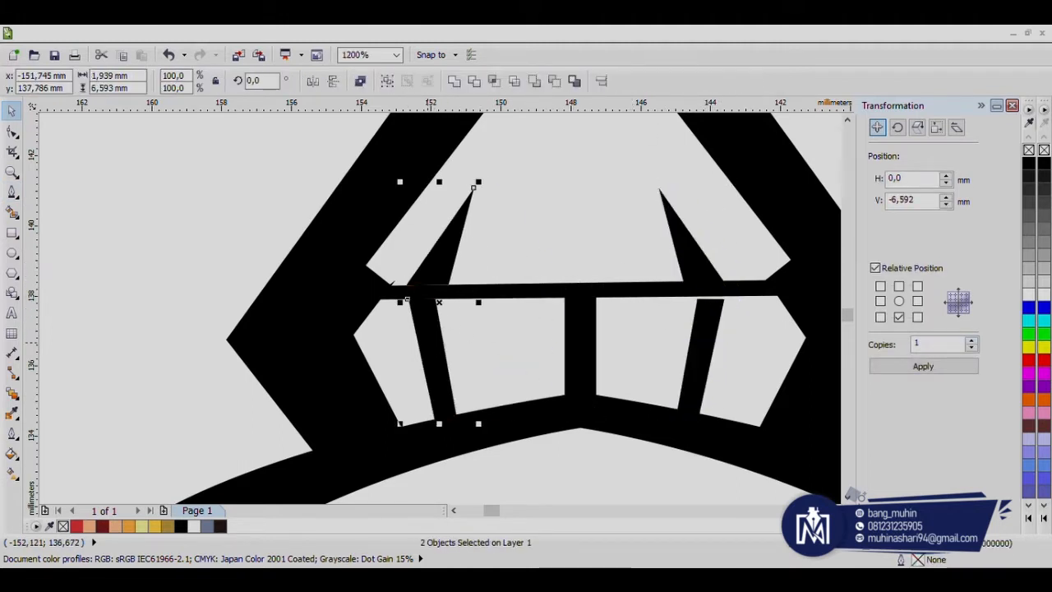
{"action": "left_click", "coordinate": [451, 273], "text": "shift"}
{"action": "key", "text": "ctrl+g"}
{"action": "left_click", "coordinate": [725, 167], "text": "shift"}
{"action": "key", "text": "c"}
{"action": "left_click", "coordinate": [725, 167], "text": "shift"}
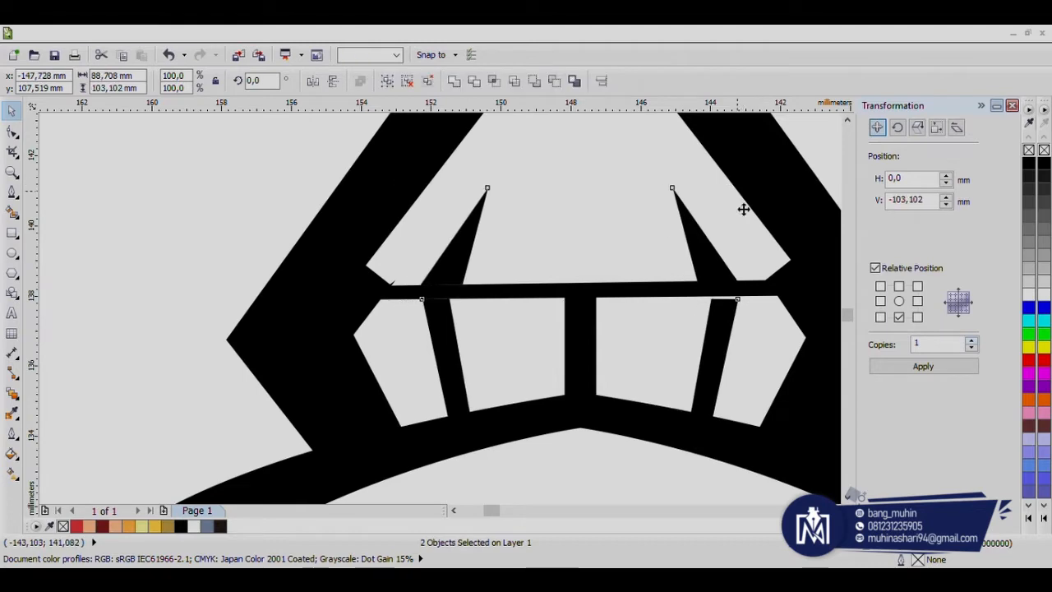
Stretch the right strut up into the crossbar and weld the struts into the head curve.
{"action": "scroll", "coordinate": [732, 315], "scroll_direction": "up", "scroll_amount": 1}
{"action": "left_click", "coordinate": [731, 315]}
{"action": "scroll", "coordinate": [734, 326], "scroll_direction": "down", "scroll_amount": 1}
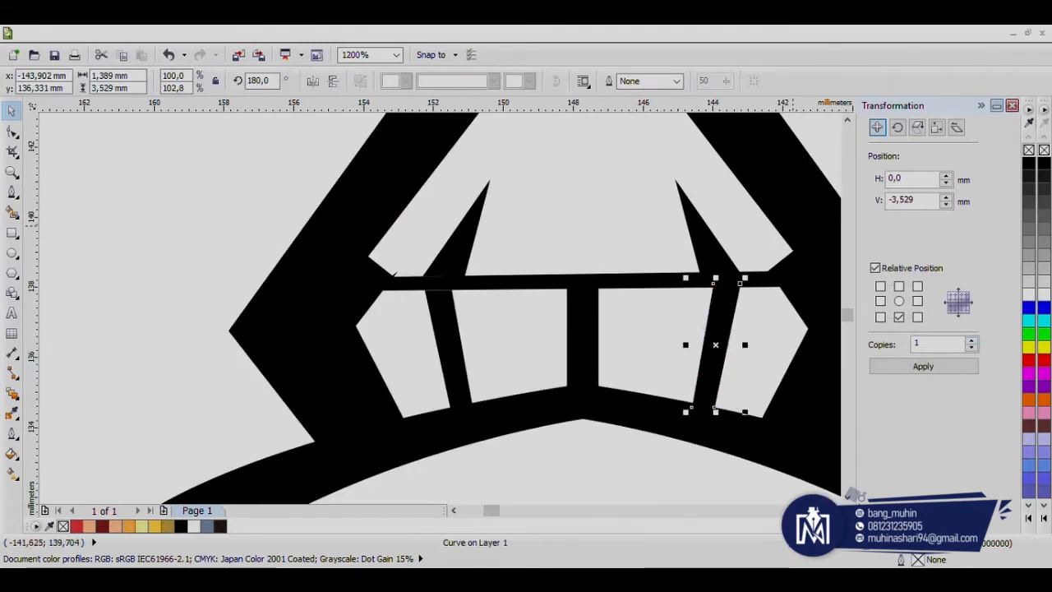
{"action": "left_click", "coordinate": [462, 337], "text": "shift"}
{"action": "left_click", "coordinate": [454, 81]}
Move the top nodes of the left strut up into the crossbar to close the gap.
{"action": "scroll", "coordinate": [436, 301], "scroll_direction": "up", "scroll_amount": 3}
{"action": "key", "text": "F10"}
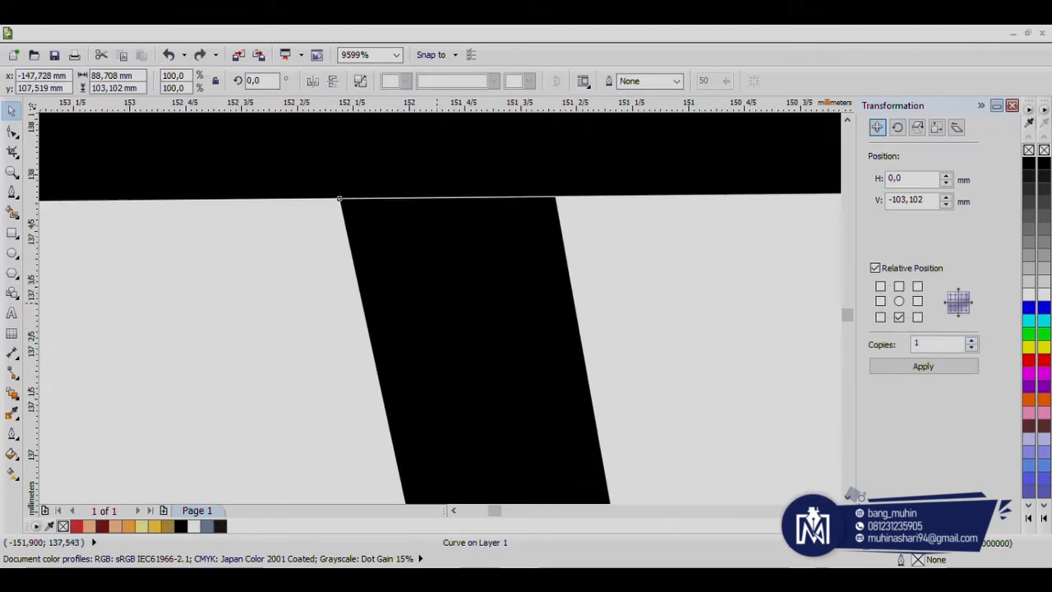
{"action": "left_click_drag", "start_coordinate": [329, 226], "coordinate": [567, 183]}
{"action": "left_click_drag", "start_coordinate": [554, 197], "coordinate": [552, 189]}
Select the remaining crest pieces with the head curve and weld everything into one shape.
{"action": "scroll", "coordinate": [536, 218], "scroll_direction": "down", "scroll_amount": 3}
{"action": "left_click", "coordinate": [11, 110]}
{"action": "left_click", "coordinate": [492, 261]}
{"action": "scroll", "coordinate": [427, 197], "scroll_direction": "up", "scroll_amount": 1}
{"action": "key", "text": "Right"}
{"action": "left_click", "coordinate": [523, 197], "text": "shift"}
{"action": "left_click", "coordinate": [453, 81]}
{"action": "scroll", "coordinate": [486, 272], "scroll_direction": "down", "scroll_amount": 7}
{"action": "left_click_drag", "start_coordinate": [439, 242], "coordinate": [564, 400]}
{"action": "left_click", "coordinate": [452, 82]}
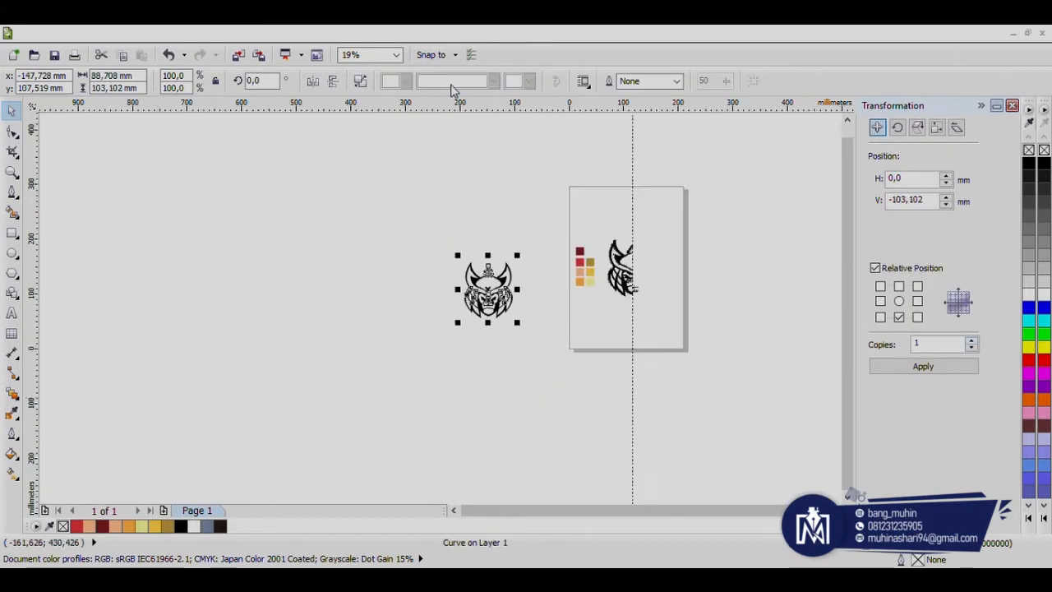
Smart Fill the helmet dome, the horns with the brim and the crest openings in blue-grey.
{"action": "scroll", "coordinate": [470, 340], "scroll_direction": "up", "scroll_amount": 1}
{"action": "scroll", "coordinate": [497, 271], "scroll_direction": "up", "scroll_amount": 2}
{"action": "left_click", "coordinate": [12, 211]}
{"action": "left_click", "coordinate": [493, 247]}
{"action": "scroll", "coordinate": [512, 170], "scroll_direction": "up", "scroll_amount": 2}
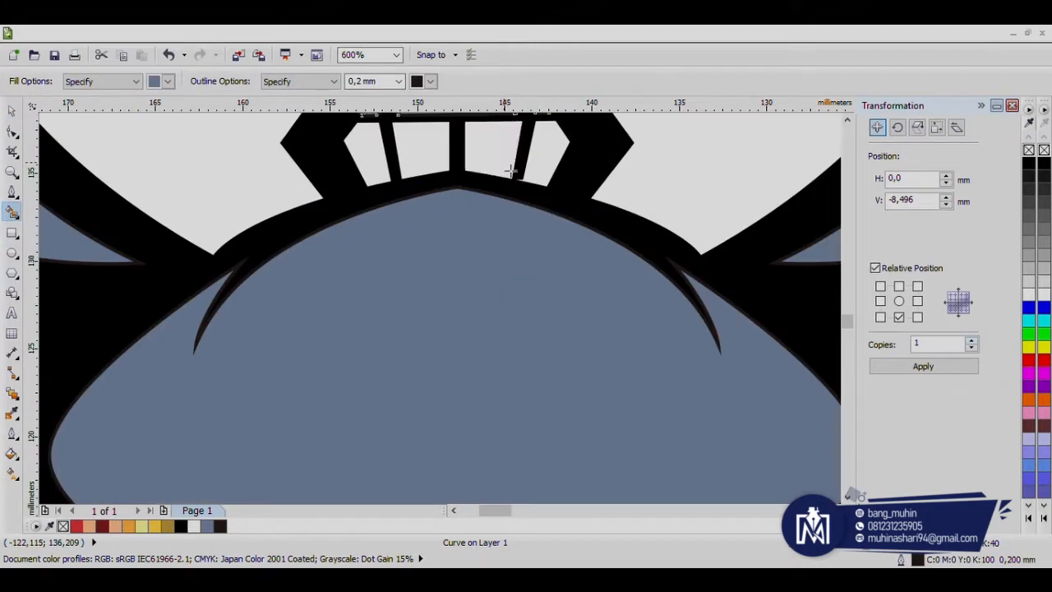
{"action": "left_click", "coordinate": [498, 156]}
{"action": "left_click", "coordinate": [643, 262]}
{"action": "left_click", "coordinate": [524, 254]}
Smart Fill the enclosed hair segments on the left side of the face in blue-grey.
{"action": "scroll", "coordinate": [523, 254], "scroll_direction": "down", "scroll_amount": 2}
{"action": "left_click", "coordinate": [479, 267]}
{"action": "left_click", "coordinate": [448, 240]}
{"action": "left_click", "coordinate": [432, 279]}
{"action": "left_click", "coordinate": [474, 322]}
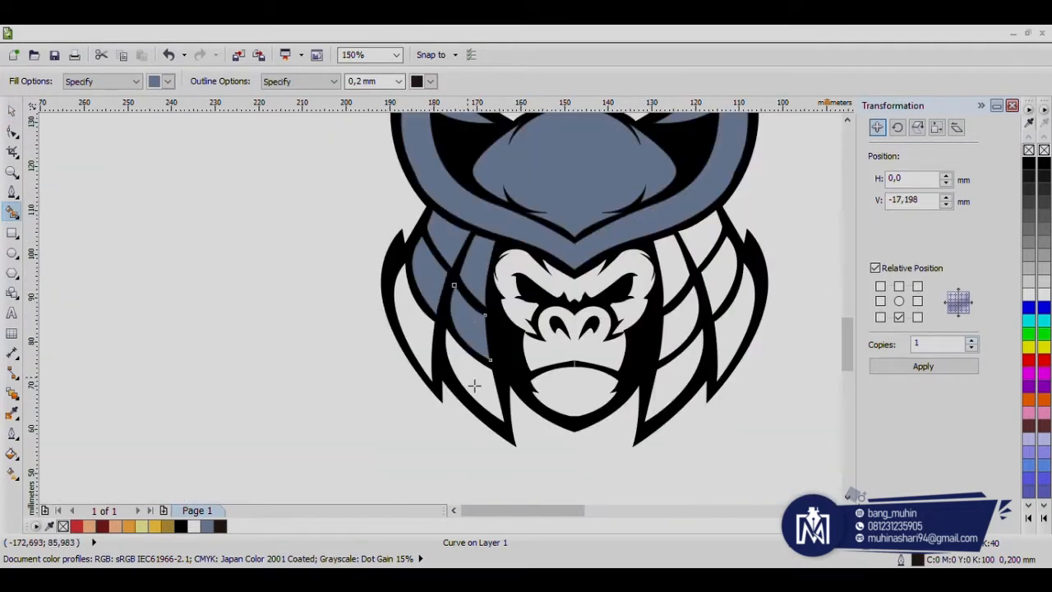
{"action": "left_click", "coordinate": [474, 385]}
{"action": "left_click", "coordinate": [418, 329]}
Smart Fill the hair segments on the right side and the areas of the gorilla face in blue-grey.
{"action": "left_click", "coordinate": [670, 267]}
{"action": "left_click", "coordinate": [696, 245]}
{"action": "left_click", "coordinate": [721, 274]}
{"action": "left_click", "coordinate": [682, 325]}
{"action": "left_click", "coordinate": [725, 349]}
{"action": "left_click", "coordinate": [674, 382]}
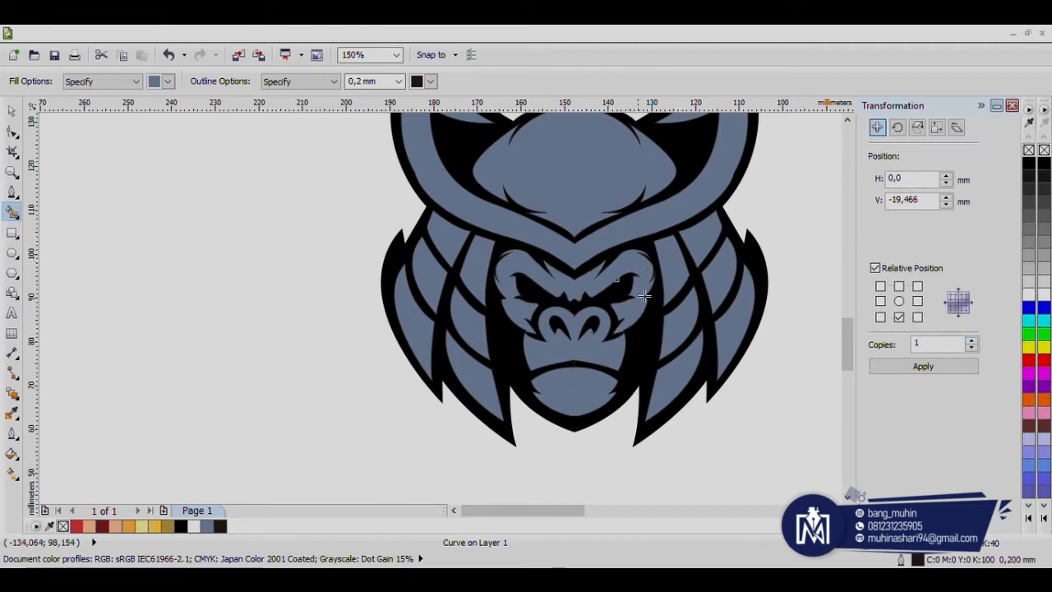
{"action": "key", "text": "space"}
{"action": "scroll", "coordinate": [538, 314], "scroll_direction": "down", "scroll_amount": 1}
{"action": "scroll", "coordinate": [571, 314], "scroll_direction": "up", "scroll_amount": 1}
{"action": "left_click", "coordinate": [633, 386]}
{"action": "left_click_drag", "start_coordinate": [587, 359], "coordinate": [657, 378]}
{"action": "key", "text": "ctrl+z"}
Select the whole head with all its fills and remove the outlines.
{"action": "scroll", "coordinate": [589, 308], "scroll_direction": "down", "scroll_amount": 2}
{"action": "left_click_drag", "start_coordinate": [493, 210], "coordinate": [674, 374]}
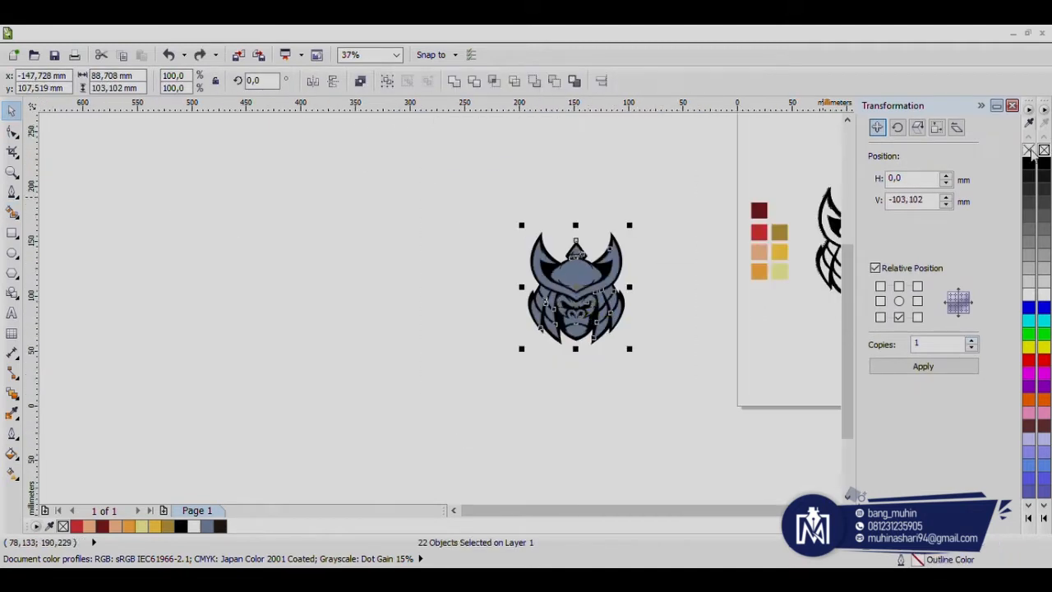
{"action": "right_click", "coordinate": [1029, 150]}
{"action": "scroll", "coordinate": [584, 290], "scroll_direction": "up", "scroll_amount": 3}
{"action": "key", "text": "Escape"}
{"action": "scroll", "coordinate": [586, 291], "scroll_direction": "down", "scroll_amount": 1}
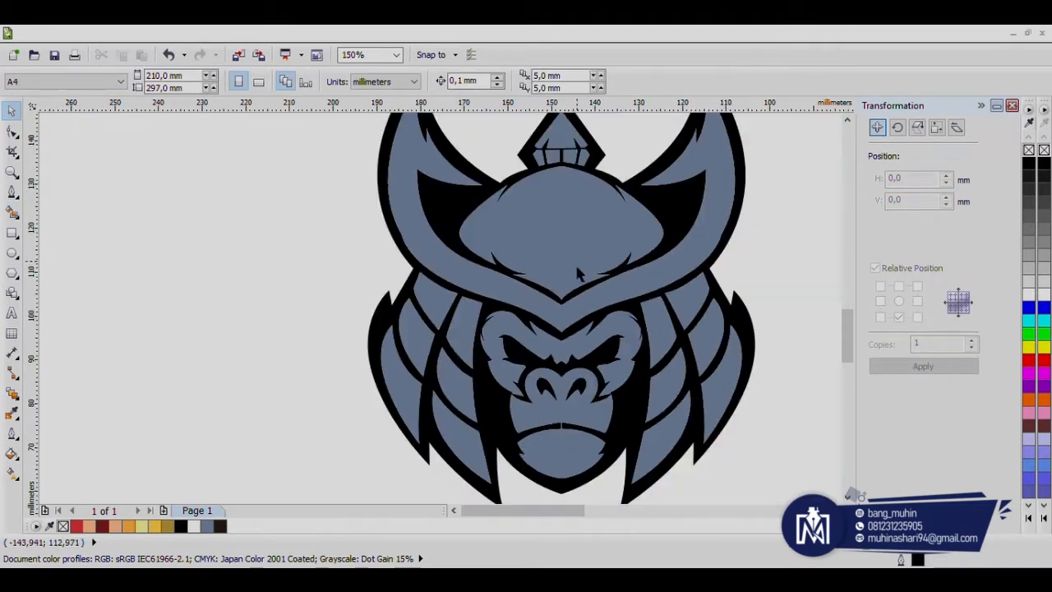
Group the head curve together with all its fill shapes.
{"action": "scroll", "coordinate": [615, 290], "scroll_direction": "down", "scroll_amount": 1}
{"action": "left_click", "coordinate": [601, 287]}
{"action": "left_click", "coordinate": [749, 475]}
{"action": "key", "text": "ctrl+a"}
{"action": "key", "text": "ctrl+g"}
Draw a rectangle about 87 by 170 mm starting at the head's centre line and use it to remove the head's right half.
{"action": "left_click", "coordinate": [12, 233]}
{"action": "mouse_move", "coordinate": [593, 185]}
{"action": "left_mouse_down"}
{"action": "mouse_move", "coordinate": [745, 493]}
{"action": "mouse_move", "coordinate": [784, 524]}
{"action": "left_mouse_up"}
{"action": "key", "text": "space"}
{"action": "scroll", "coordinate": [385, 340], "scroll_direction": "down", "scroll_amount": 1}
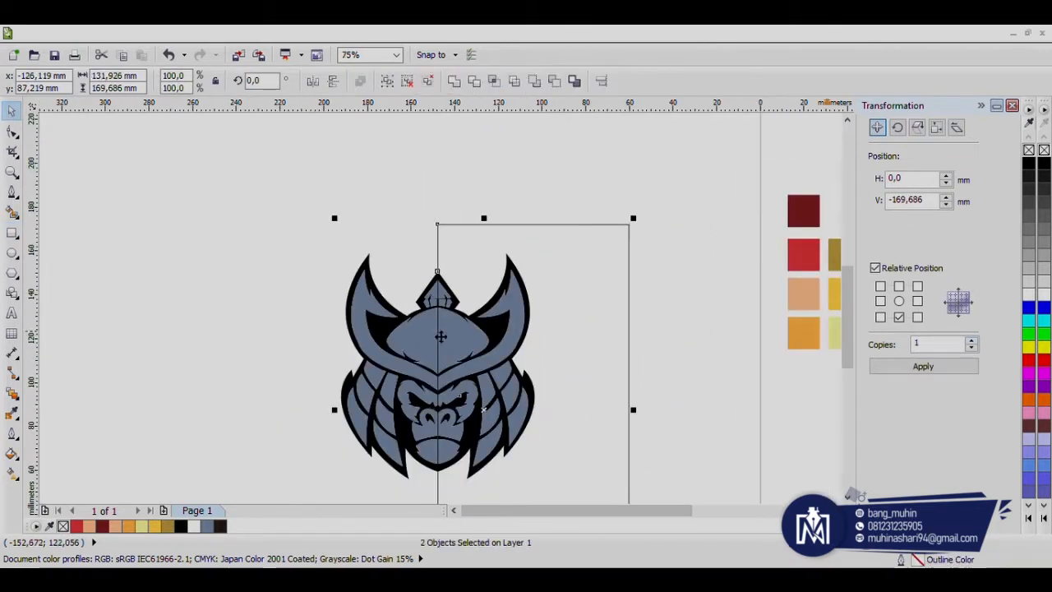
{"action": "left_click", "coordinate": [472, 329]}
{"action": "key", "text": "Delete"}
Delete the cutting rectangle and ungroup the remaining left half of the head.
{"action": "left_click", "coordinate": [535, 314]}
{"action": "scroll", "coordinate": [527, 334], "scroll_direction": "up", "scroll_amount": 1}
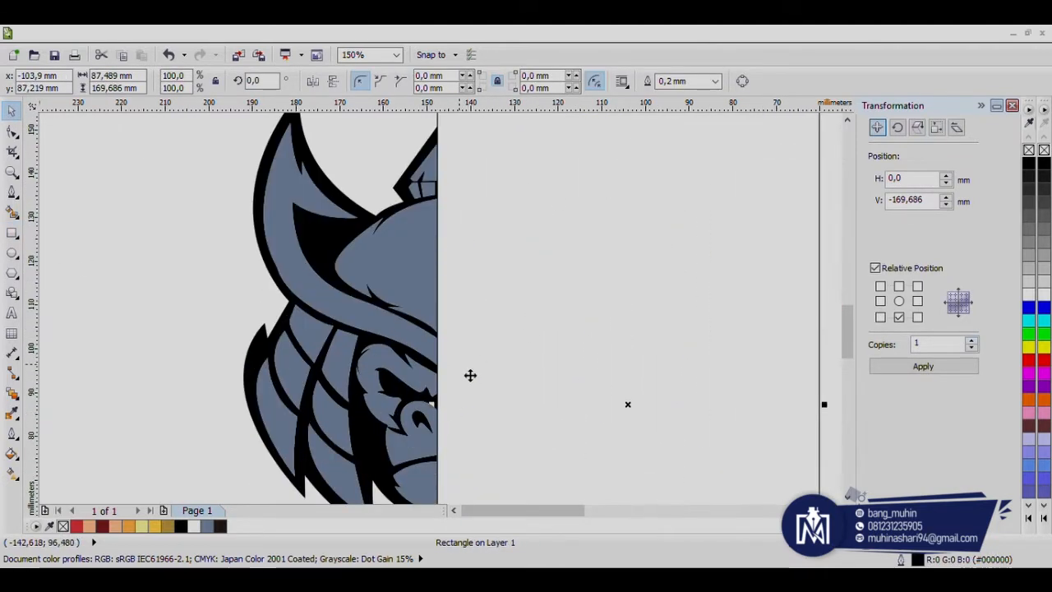
{"action": "key", "text": "Delete"}
{"action": "key", "text": "ctrl+a"}
{"action": "left_click", "coordinate": [379, 277]}
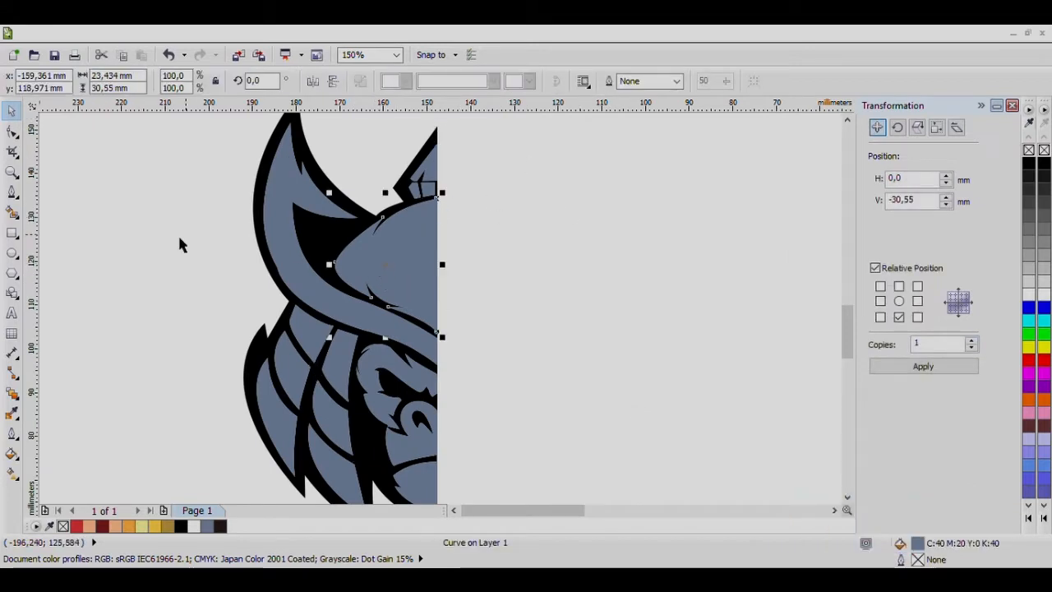
Move the colour swatches next to the left side of the half head.
{"action": "left_click", "coordinate": [11, 191]}
{"action": "scroll", "coordinate": [337, 267], "scroll_direction": "down", "scroll_amount": 2}
{"action": "scroll", "coordinate": [308, 296], "scroll_direction": "up", "scroll_amount": 1}
{"action": "scroll", "coordinate": [366, 136], "scroll_direction": "up", "scroll_amount": 1}
{"action": "scroll", "coordinate": [420, 188], "scroll_direction": "down", "scroll_amount": 2}
{"action": "key", "text": "space"}
{"action": "left_click_drag", "start_coordinate": [641, 216], "coordinate": [380, 240]}
{"action": "scroll", "coordinate": [385, 202], "scroll_direction": "up", "scroll_amount": 1}
Sample the golden yellow swatch and apply it to the horn and brim area.
{"action": "left_click", "coordinate": [11, 413]}
{"action": "left_click", "coordinate": [367, 251]}
{"action": "scroll", "coordinate": [460, 169], "scroll_direction": "up", "scroll_amount": 1}
{"action": "left_click", "coordinate": [379, 191]}
{"action": "left_click", "coordinate": [12, 191]}
{"action": "scroll", "coordinate": [366, 154], "scroll_direction": "up", "scroll_amount": 2}
{"action": "left_click", "coordinate": [385, 153]}
{"action": "scroll", "coordinate": [338, 225], "scroll_direction": "down", "scroll_amount": 2}
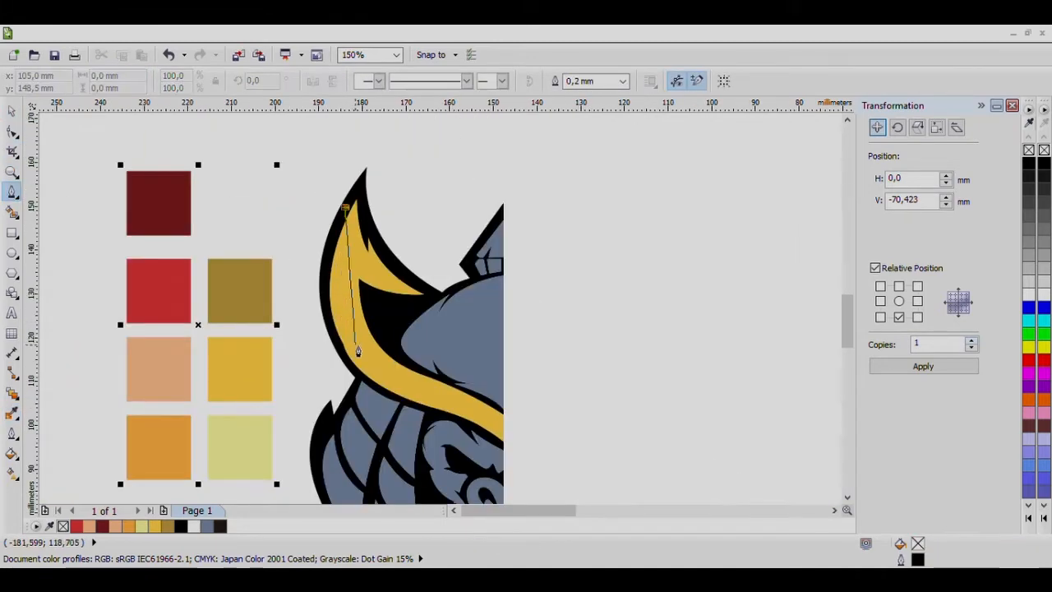
{"action": "left_click_drag", "start_coordinate": [357, 345], "coordinate": [393, 391]}
{"action": "scroll", "coordinate": [434, 404], "scroll_direction": "up", "scroll_amount": 1}
{"action": "scroll", "coordinate": [364, 367], "scroll_direction": "down", "scroll_amount": 1}
{"action": "key", "text": "ctrl+z"}
{"action": "key", "text": "ctrl+z"}
Draw a closed shading curve about 43 by 61 mm along the outer edge of the horn and lower edge of the brim.
{"action": "scroll", "coordinate": [322, 183], "scroll_direction": "down", "scroll_amount": 1}
{"action": "scroll", "coordinate": [290, 156], "scroll_direction": "up", "scroll_amount": 2}
{"action": "left_click", "coordinate": [301, 139]}
{"action": "left_click_drag", "start_coordinate": [313, 388], "coordinate": [373, 482]}
{"action": "scroll", "coordinate": [366, 420], "scroll_direction": "down", "scroll_amount": 1}
{"action": "scroll", "coordinate": [367, 420], "scroll_direction": "up", "scroll_amount": 1}
{"action": "left_click_drag", "start_coordinate": [444, 442], "coordinate": [526, 470]}
{"action": "scroll", "coordinate": [526, 470], "scroll_direction": "down", "scroll_amount": 1}
{"action": "scroll", "coordinate": [537, 463], "scroll_direction": "up", "scroll_amount": 1}
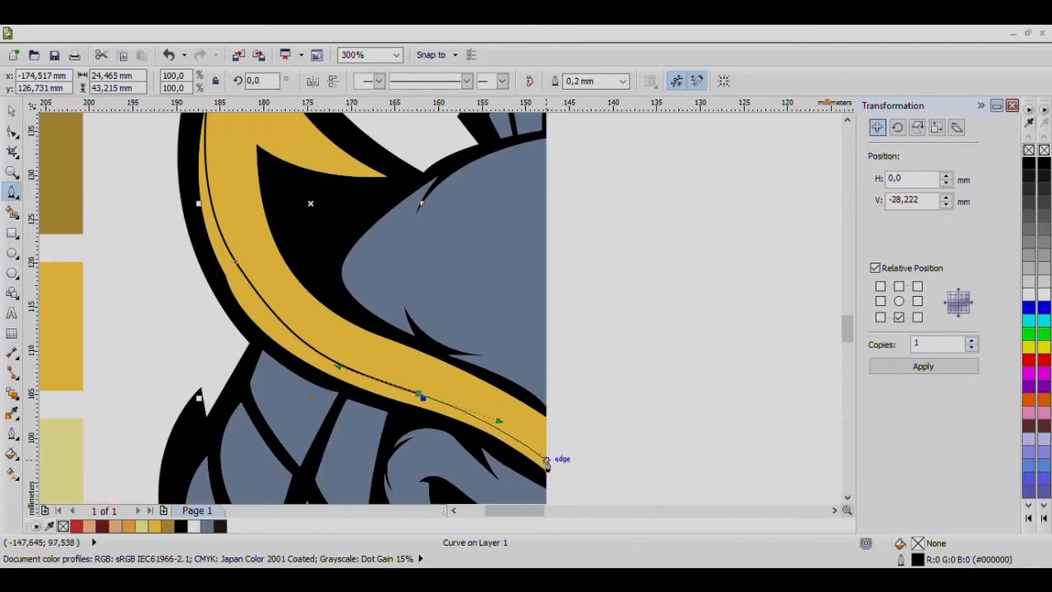
{"action": "scroll", "coordinate": [495, 436], "scroll_direction": "down", "scroll_amount": 2}
{"action": "left_click_drag", "start_coordinate": [420, 427], "coordinate": [408, 349]}
{"action": "left_click", "coordinate": [426, 332]}
{"action": "key", "text": "space"}
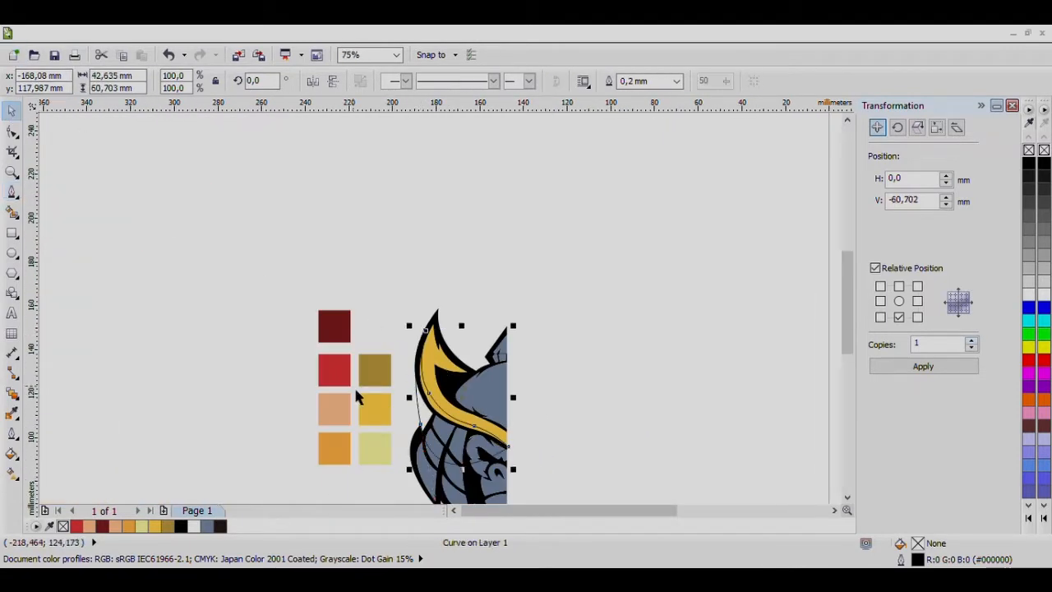
Separate the shading strip from the golden horn area using the drawn curve, and delete the curve.
{"action": "scroll", "coordinate": [402, 356], "scroll_direction": "up", "scroll_amount": 2}
{"action": "left_click", "coordinate": [517, 305], "text": "shift"}
{"action": "left_click", "coordinate": [472, 83]}
{"action": "scroll", "coordinate": [446, 243], "scroll_direction": "down", "scroll_amount": 2}
{"action": "left_click", "coordinate": [453, 328]}
{"action": "key", "text": "Delete"}
Sample the dark gold swatch (#BA973B) and apply it to the horn's outer shading strip.
{"action": "scroll", "coordinate": [444, 320], "scroll_direction": "up", "scroll_amount": 2}
{"action": "left_click", "coordinate": [12, 412]}
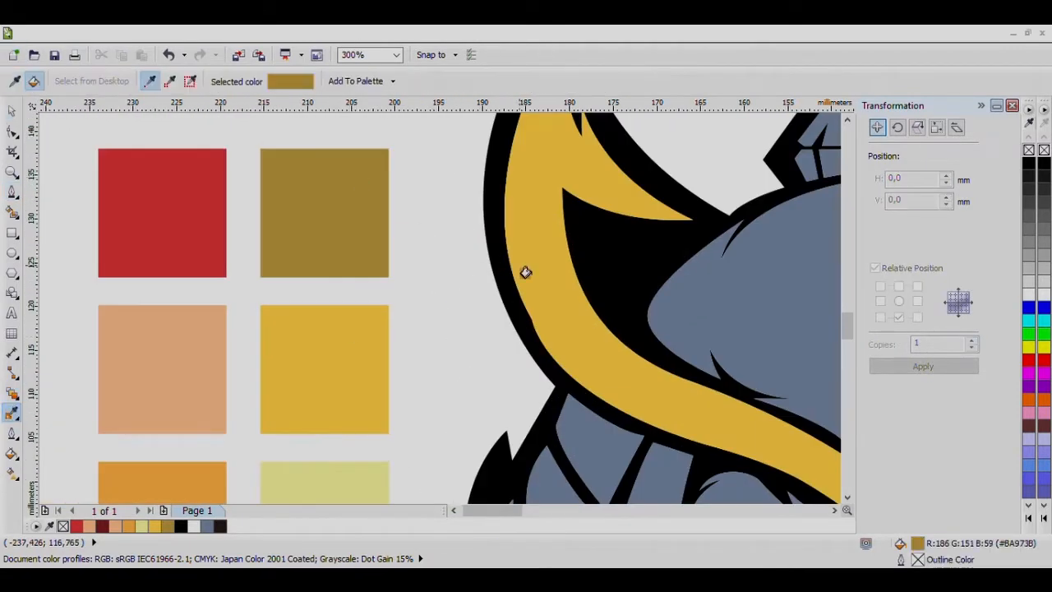
{"action": "left_click", "coordinate": [527, 272]}
Begin a highlight curve down the inner edge of the horn tip, around the notch and along the side prong, about 13 by 22 mm.
{"action": "scroll", "coordinate": [433, 337], "scroll_direction": "down", "scroll_amount": 1}
{"action": "left_click", "coordinate": [13, 193]}
{"action": "scroll", "coordinate": [513, 185], "scroll_direction": "up", "scroll_amount": 2}
{"action": "left_click", "coordinate": [441, 158]}
{"action": "left_click_drag", "start_coordinate": [480, 399], "coordinate": [547, 465]}
{"action": "scroll", "coordinate": [563, 382], "scroll_direction": "up", "scroll_amount": 1}
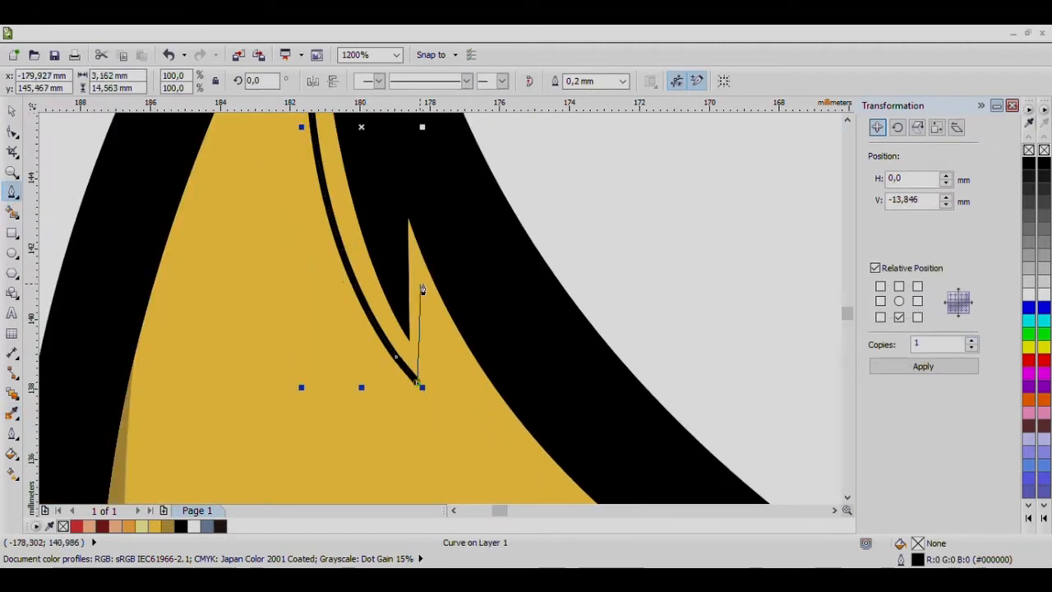
{"action": "scroll", "coordinate": [422, 289], "scroll_direction": "down", "scroll_amount": 1}
{"action": "left_click_drag", "start_coordinate": [628, 410], "coordinate": [628, 411]}
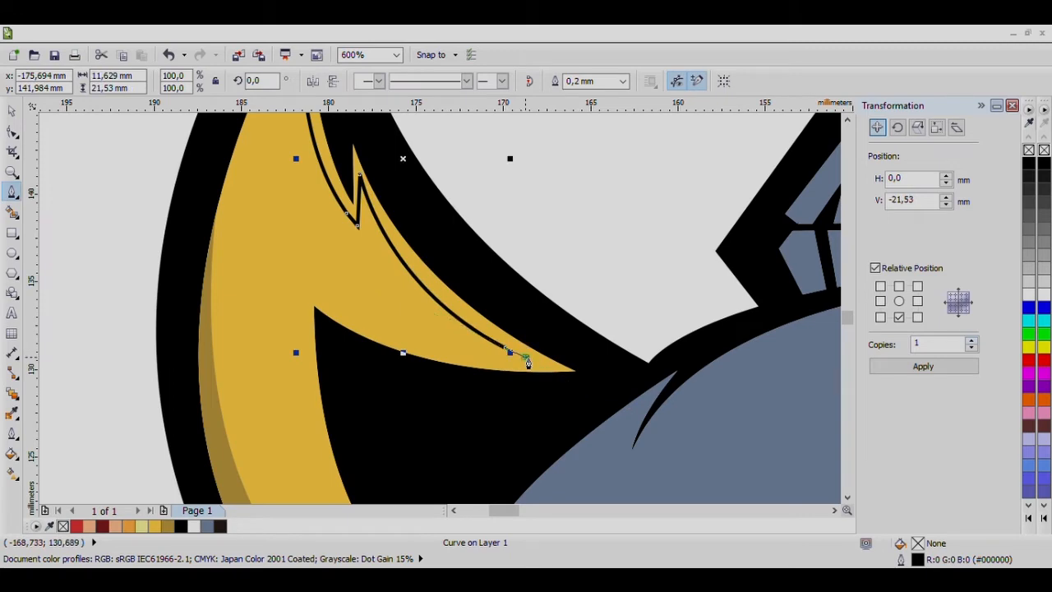
{"action": "left_click", "coordinate": [525, 357]}
{"action": "scroll", "coordinate": [539, 368], "scroll_direction": "up", "scroll_amount": 1}
{"action": "left_click", "coordinate": [531, 356]}
{"action": "scroll", "coordinate": [458, 365], "scroll_direction": "down", "scroll_amount": 1}
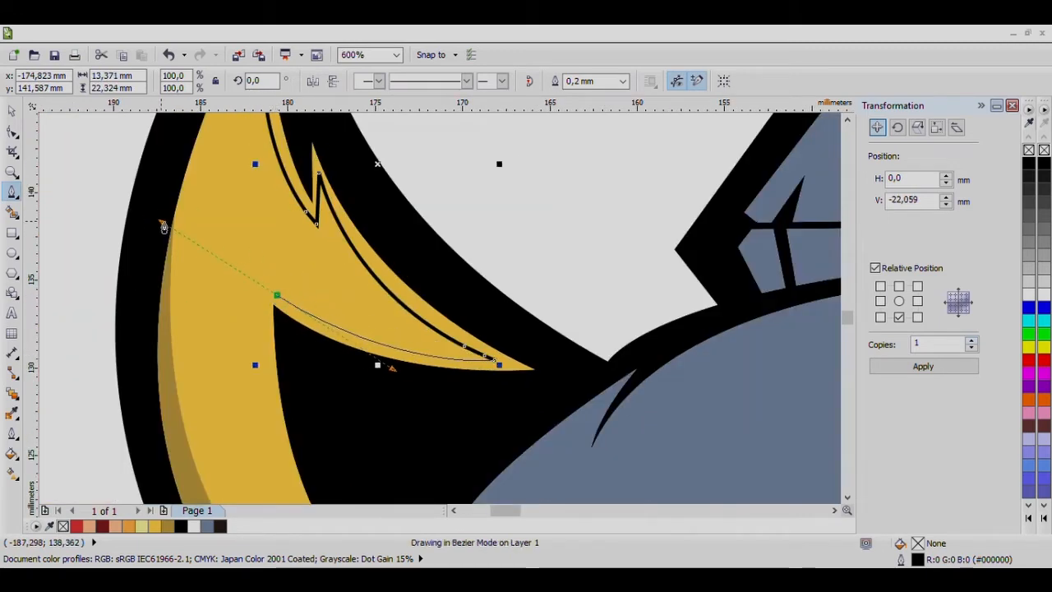
Continue the highlight curve along the prong's underside and the brim's upper edge, closing it outside the artwork at about 59 by 54 mm.
{"action": "scroll", "coordinate": [163, 228], "scroll_direction": "up", "scroll_amount": 1}
{"action": "scroll", "coordinate": [287, 343], "scroll_direction": "down", "scroll_amount": 2}
{"action": "left_click_drag", "start_coordinate": [373, 418], "coordinate": [374, 419]}
{"action": "scroll", "coordinate": [412, 423], "scroll_direction": "up", "scroll_amount": 1}
{"action": "left_click_drag", "start_coordinate": [470, 441], "coordinate": [488, 459]}
{"action": "key", "text": "ctrl+z"}
{"action": "scroll", "coordinate": [252, 341], "scroll_direction": "down", "scroll_amount": 1}
{"action": "key", "text": "ctrl+z"}
{"action": "left_click_drag", "start_coordinate": [322, 393], "coordinate": [323, 393]}
{"action": "scroll", "coordinate": [399, 402], "scroll_direction": "up", "scroll_amount": 1}
{"action": "mouse_move", "coordinate": [395, 411]}
{"action": "left_mouse_down"}
{"action": "mouse_move", "coordinate": [416, 428]}
{"action": "mouse_move", "coordinate": [470, 436]}
{"action": "left_mouse_up"}
{"action": "scroll", "coordinate": [470, 426], "scroll_direction": "down", "scroll_amount": 1}
{"action": "key", "text": "ctrl+z"}
{"action": "mouse_move", "coordinate": [531, 481]}
{"action": "left_mouse_down"}
{"action": "mouse_move", "coordinate": [536, 503]}
{"action": "mouse_move", "coordinate": [630, 471]}
{"action": "left_mouse_up"}
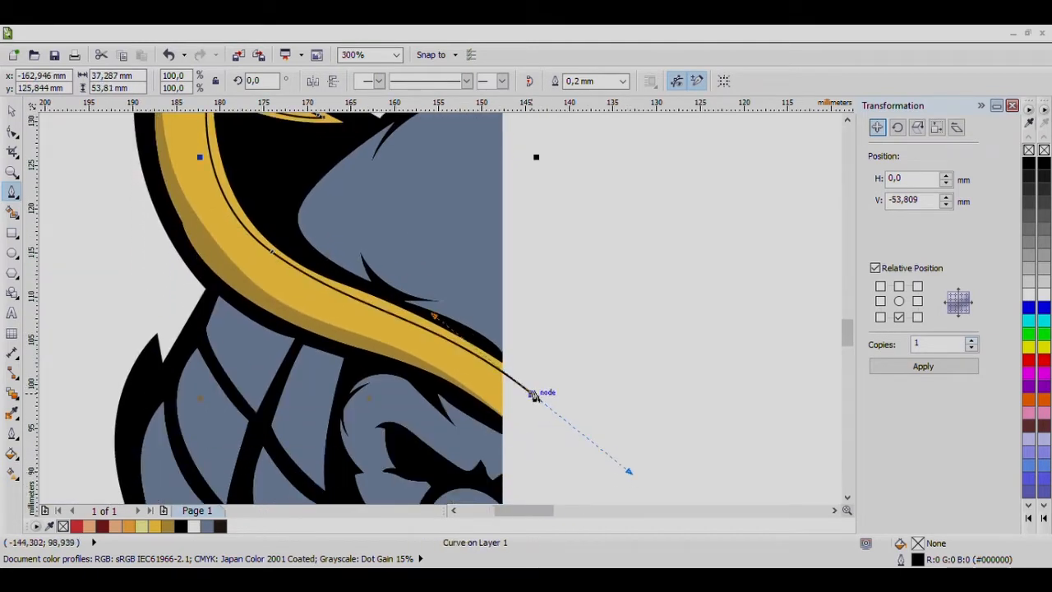
{"action": "left_click", "coordinate": [531, 393], "text": "alt"}
{"action": "scroll", "coordinate": [386, 171], "scroll_direction": "down", "scroll_amount": 3}
{"action": "left_click", "coordinate": [427, 190]}
{"action": "scroll", "coordinate": [366, 136], "scroll_direction": "up", "scroll_amount": 3}
{"action": "left_click", "coordinate": [335, 162]}
Cut a highlight strip from the golden horn area with the drawn curve and fill it light yellow (#F6F299).
{"action": "key", "text": "space"}
{"action": "left_click", "coordinate": [341, 263], "text": "shift"}
{"action": "left_click", "coordinate": [494, 80]}
{"action": "left_click", "coordinate": [452, 287]}
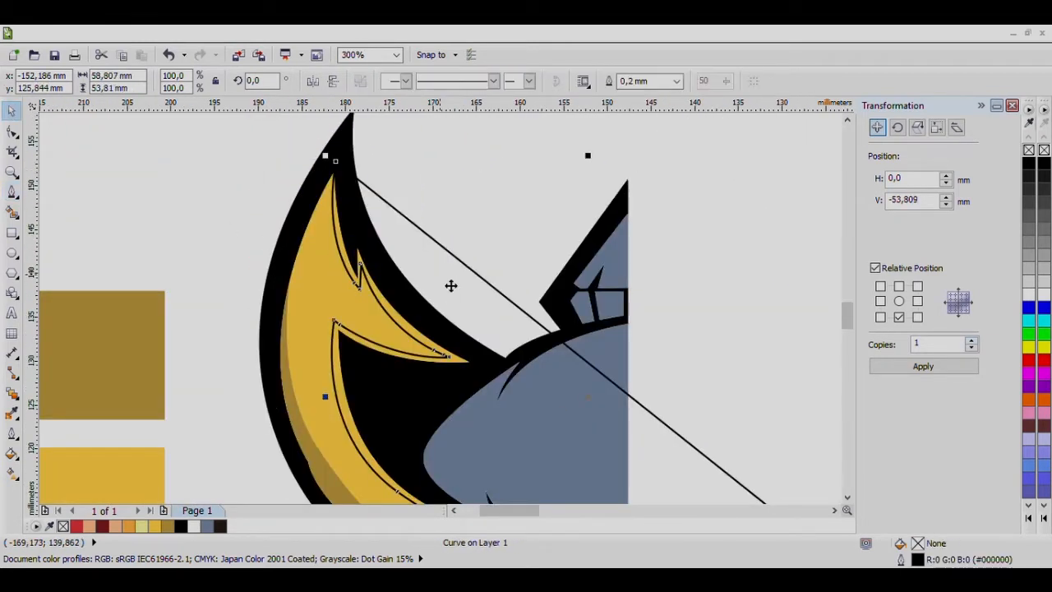
{"action": "key", "text": "Delete"}
{"action": "left_click", "coordinate": [384, 306]}
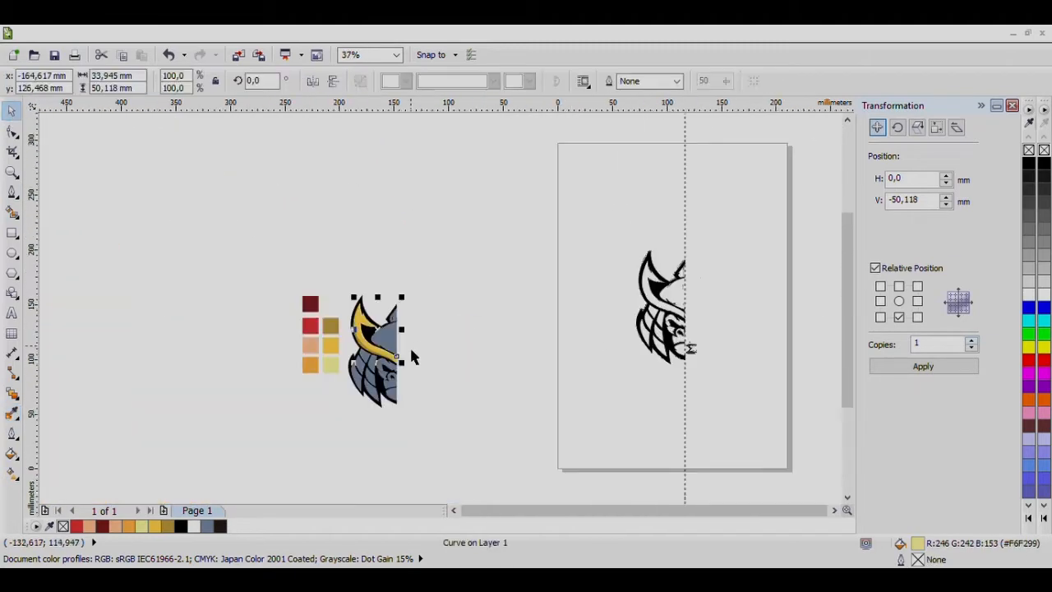
Sample the red swatch (#DB3235) and apply it to the helmet dome.
{"action": "scroll", "coordinate": [409, 355], "scroll_direction": "up", "scroll_amount": 4}
{"action": "left_click", "coordinate": [13, 413]}
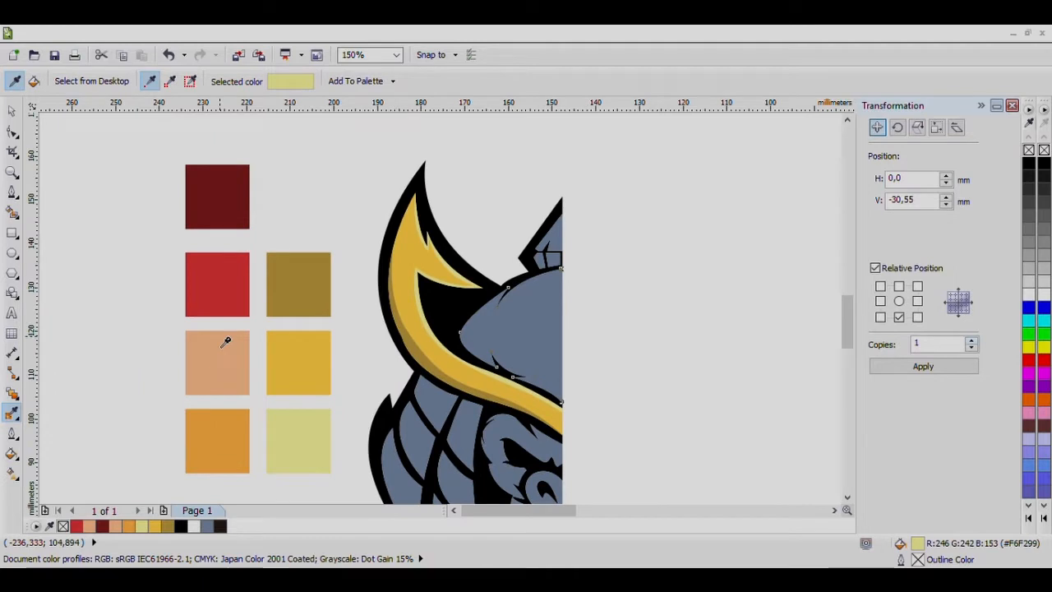
{"action": "left_click", "coordinate": [232, 355]}
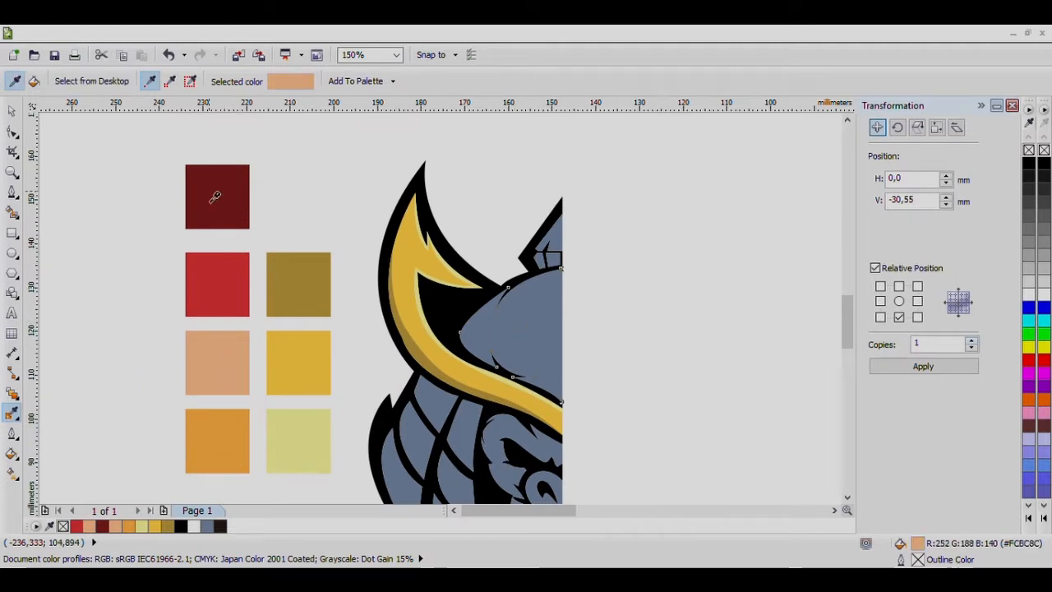
{"action": "left_click", "coordinate": [237, 309]}
{"action": "left_click", "coordinate": [500, 352]}
Begin a shading curve from the dome's lower inner corner up past the black spikes, about 18 by 20 mm, with a pointed notch.
{"action": "left_click", "coordinate": [11, 192]}
{"action": "scroll", "coordinate": [501, 347], "scroll_direction": "up", "scroll_amount": 1}
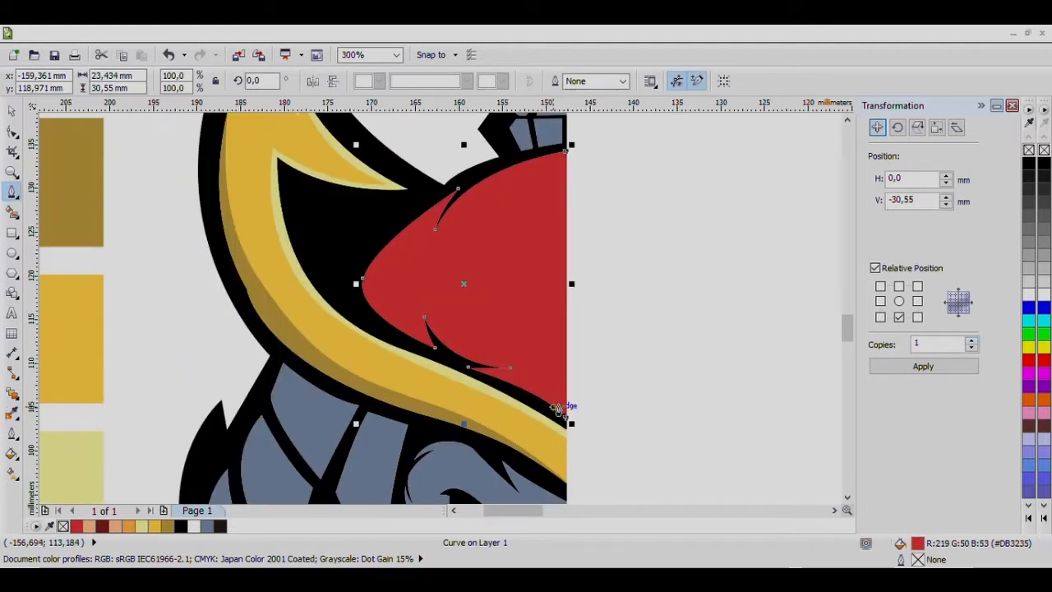
{"action": "left_click", "coordinate": [593, 450]}
{"action": "scroll", "coordinate": [549, 419], "scroll_direction": "up", "scroll_amount": 1}
{"action": "left_click", "coordinate": [564, 417]}
{"action": "left_click_drag", "start_coordinate": [336, 254], "coordinate": [336, 253]}
{"action": "left_click", "coordinate": [303, 179]}
{"action": "scroll", "coordinate": [317, 149], "scroll_direction": "down", "scroll_amount": 2}
{"action": "scroll", "coordinate": [320, 137], "scroll_direction": "up", "scroll_amount": 2}
{"action": "key", "text": "ctrl+z"}
{"action": "left_click", "coordinate": [332, 217]}
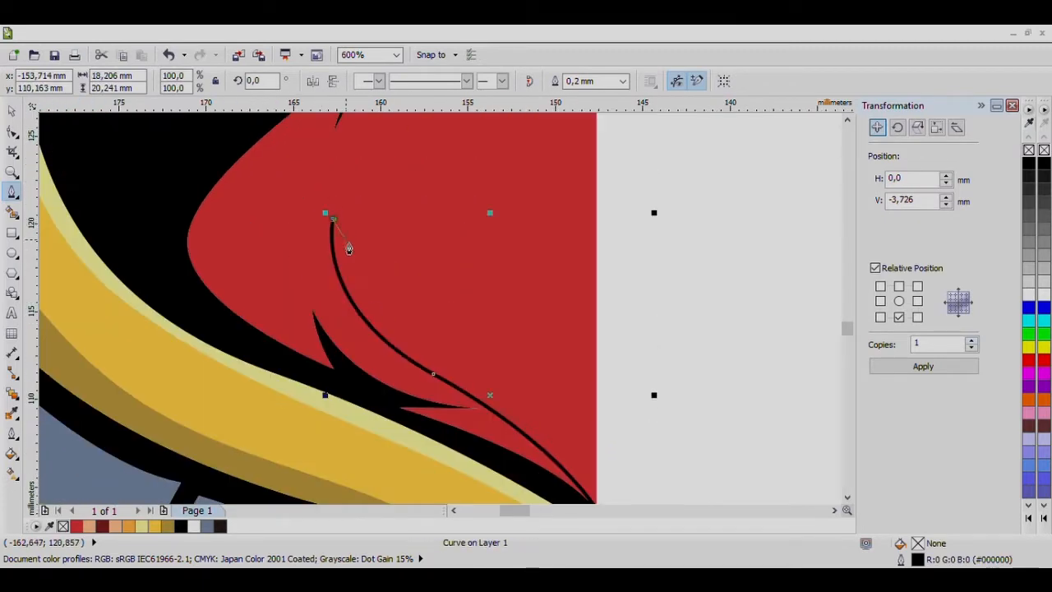
{"action": "left_click", "coordinate": [358, 270], "text": "alt"}
Extend the shading curve up to the dome's top edge and close it around the outer side, about 34 by 32 mm overall.
{"action": "scroll", "coordinate": [413, 399], "scroll_direction": "down", "scroll_amount": 1}
{"action": "scroll", "coordinate": [375, 236], "scroll_direction": "up", "scroll_amount": 1}
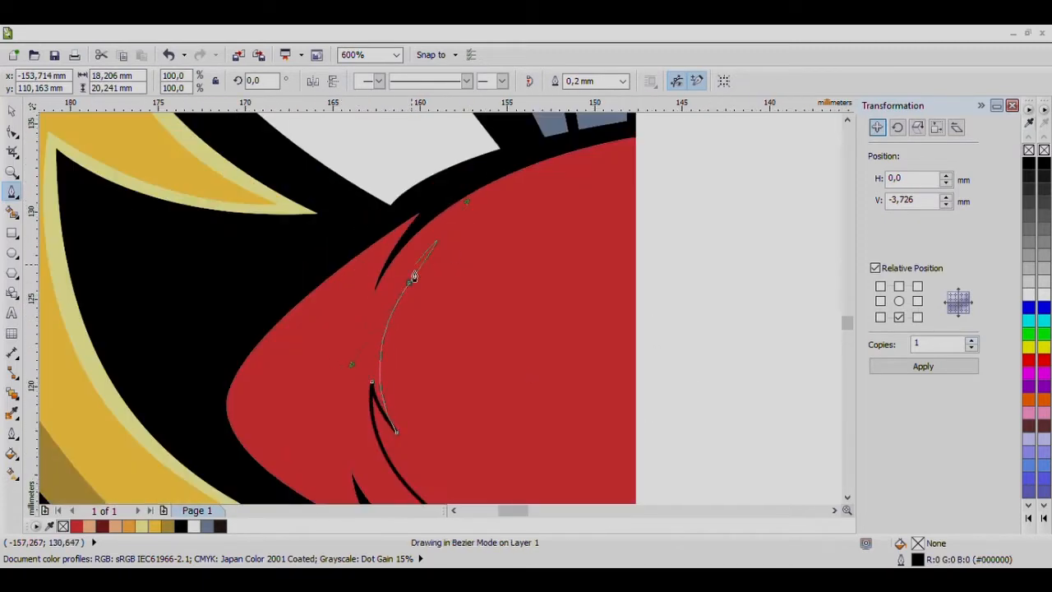
{"action": "left_click_drag", "start_coordinate": [516, 173], "coordinate": [552, 192]}
{"action": "left_click", "coordinate": [516, 211], "text": "alt"}
{"action": "scroll", "coordinate": [411, 188], "scroll_direction": "down", "scroll_amount": 2}
{"action": "left_click_drag", "start_coordinate": [332, 237], "coordinate": [332, 260]}
{"action": "left_click", "coordinate": [481, 336]}
Intersect the shading curve with the red dome and delete the curve.
{"action": "key", "text": "space"}
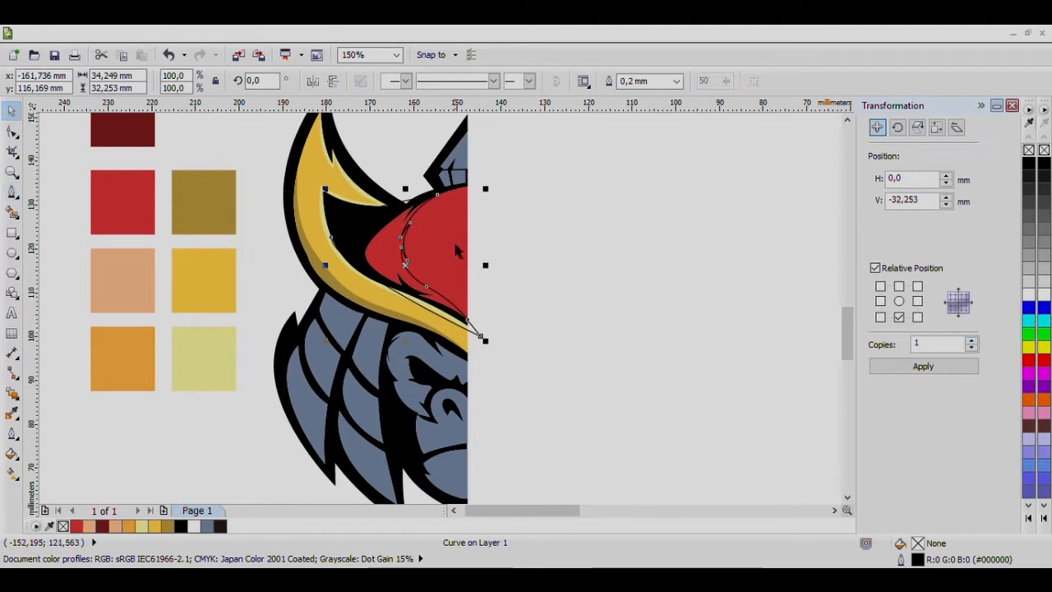
{"action": "left_click", "coordinate": [456, 249], "text": "shift"}
{"action": "left_click", "coordinate": [483, 81]}
{"action": "left_click", "coordinate": [255, 218]}
{"action": "left_click", "coordinate": [475, 333]}
{"action": "key", "text": "Delete"}
Sample the dark red swatch (#791A18) and apply it to the dome's outer shading area.
{"action": "left_click", "coordinate": [11, 413]}
{"action": "left_click", "coordinate": [122, 132]}
{"action": "left_click", "coordinate": [380, 255]}
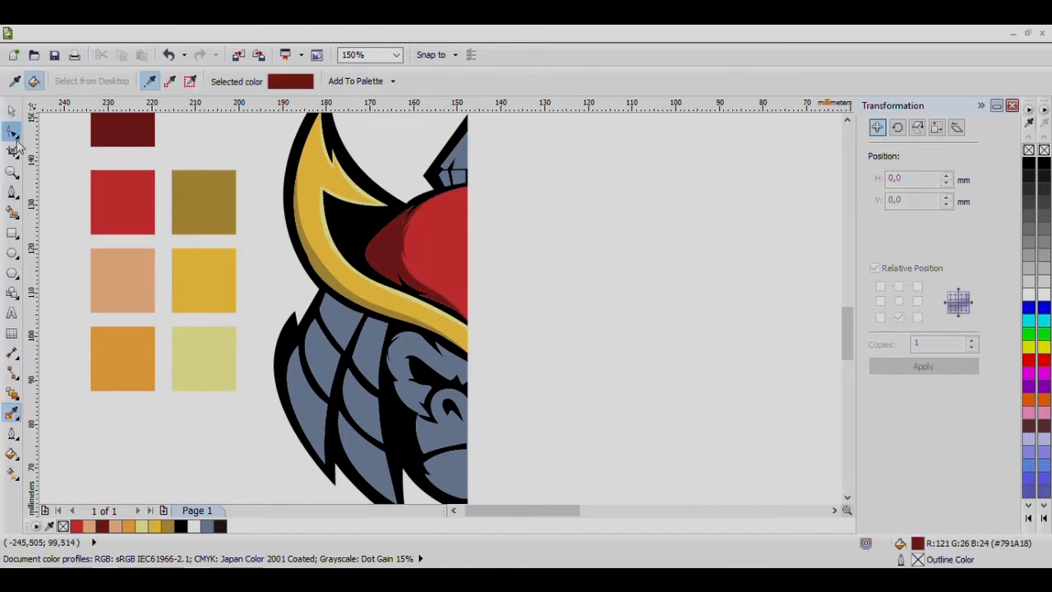
Draw a closed rounded highlight curve about 21 by 19 mm over the red dome, extending past the artwork's centre edge.
{"action": "key", "text": "space"}
{"action": "left_click", "coordinate": [441, 246]}
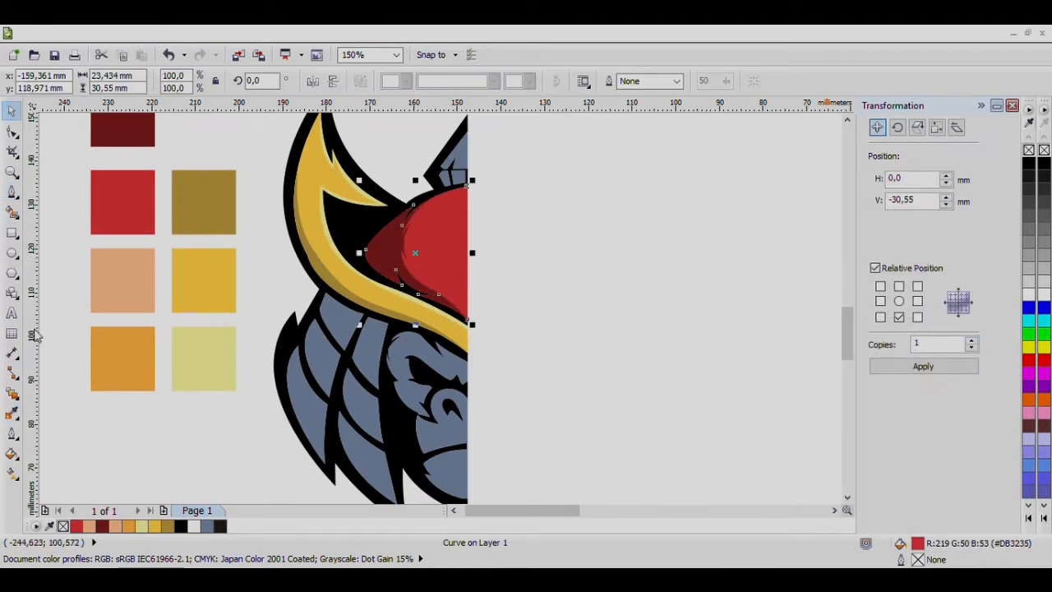
{"action": "scroll", "coordinate": [485, 183], "scroll_direction": "up", "scroll_amount": 2}
{"action": "left_click", "coordinate": [13, 191]}
{"action": "scroll", "coordinate": [489, 173], "scroll_direction": "up", "scroll_amount": 2}
{"action": "left_click", "coordinate": [564, 167]}
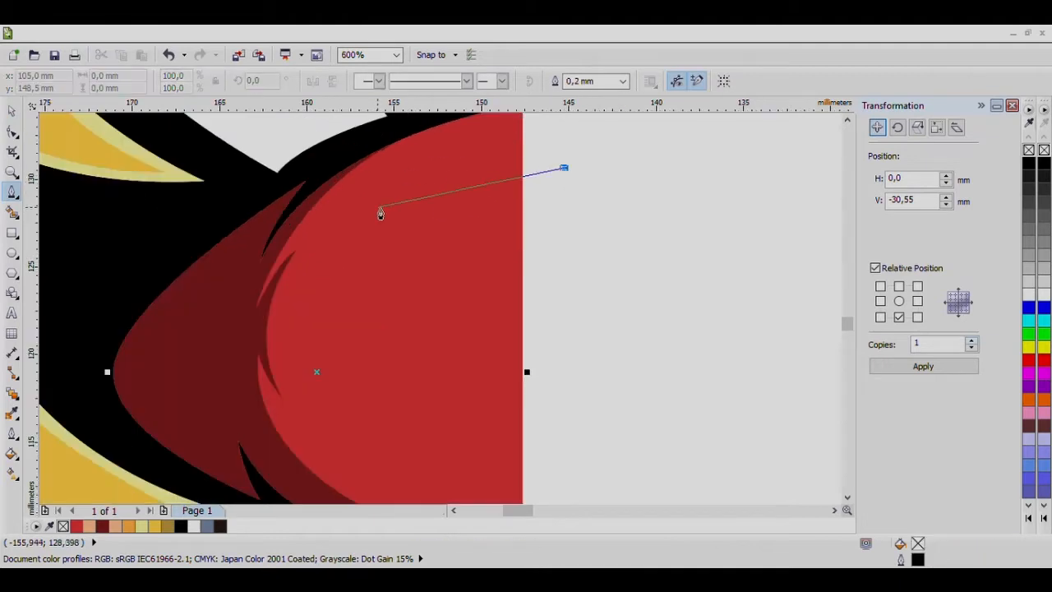
{"action": "left_click_drag", "start_coordinate": [343, 261], "coordinate": [335, 270]}
{"action": "scroll", "coordinate": [334, 272], "scroll_direction": "down", "scroll_amount": 1}
{"action": "left_click_drag", "start_coordinate": [420, 379], "coordinate": [496, 411]}
{"action": "left_click", "coordinate": [530, 354]}
{"action": "left_click", "coordinate": [450, 220]}
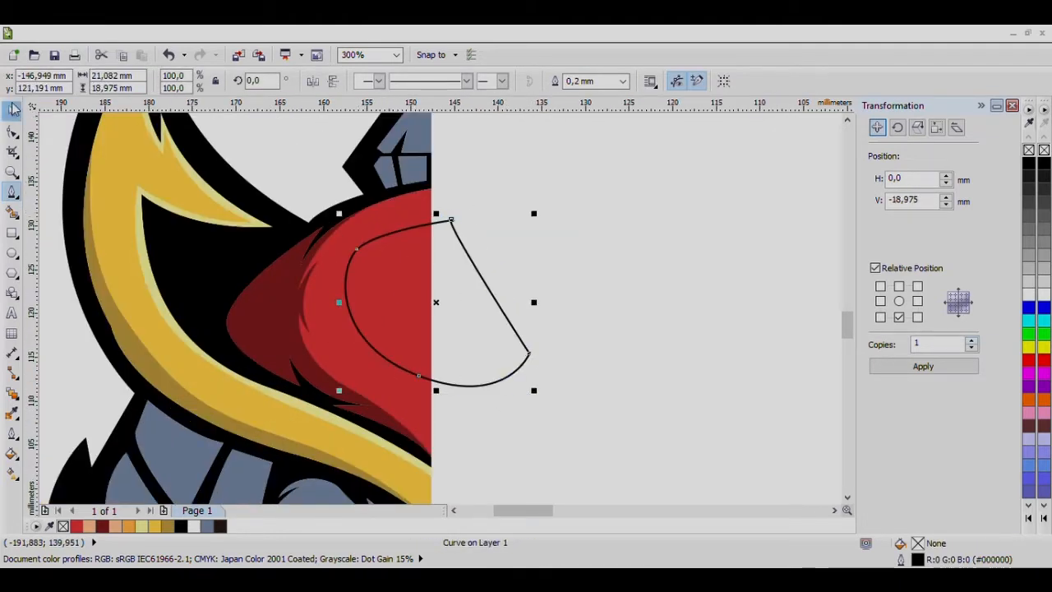
Intersect the highlight curve with the red dome and delete the curve.
{"action": "left_click", "coordinate": [11, 110]}
{"action": "left_click", "coordinate": [338, 327], "text": "shift"}
{"action": "left_click", "coordinate": [494, 80]}
{"action": "left_click", "coordinate": [476, 298]}
{"action": "key", "text": "Delete"}
Apply the sampled red (#DB3235) to the dome's highlight area and recolour that area a lighter red.
{"action": "left_click", "coordinate": [12, 412]}
{"action": "scroll", "coordinate": [194, 293], "scroll_direction": "down", "scroll_amount": 1}
{"action": "scroll", "coordinate": [269, 293], "scroll_direction": "down", "scroll_amount": 1}
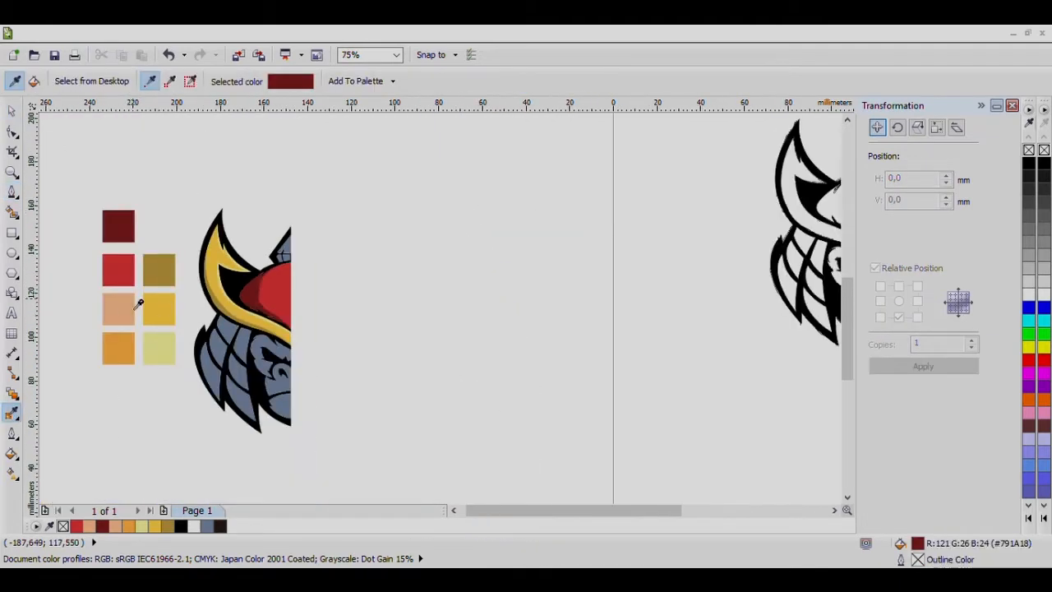
{"action": "left_click", "coordinate": [124, 300]}
{"action": "scroll", "coordinate": [135, 289], "scroll_direction": "up", "scroll_amount": 1}
{"action": "left_click", "coordinate": [440, 285], "text": "shift"}
{"action": "left_click", "coordinate": [465, 282]}
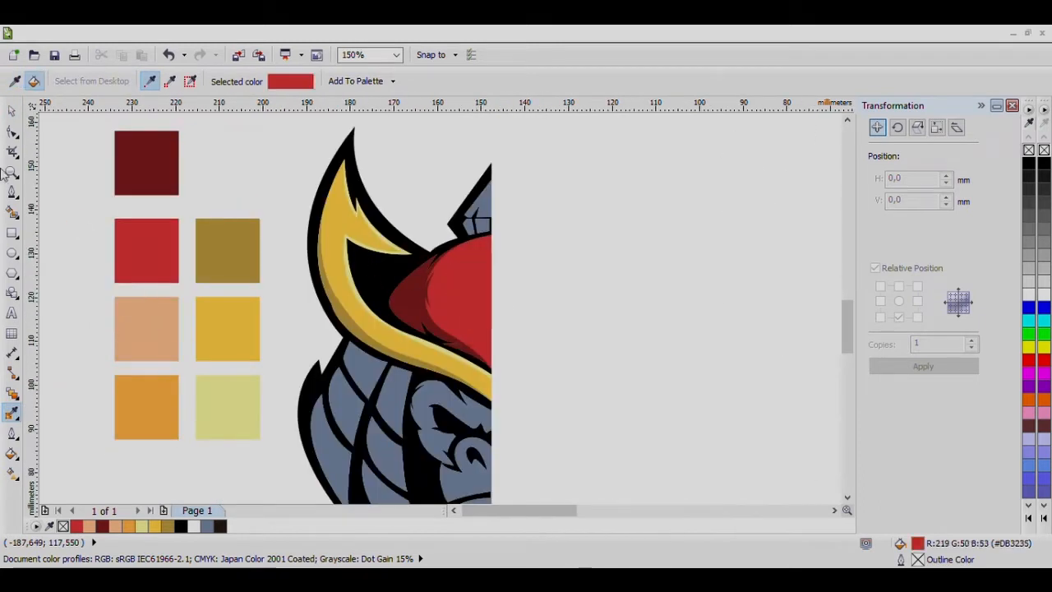
{"action": "left_click", "coordinate": [12, 110]}
{"action": "left_click", "coordinate": [472, 292]}
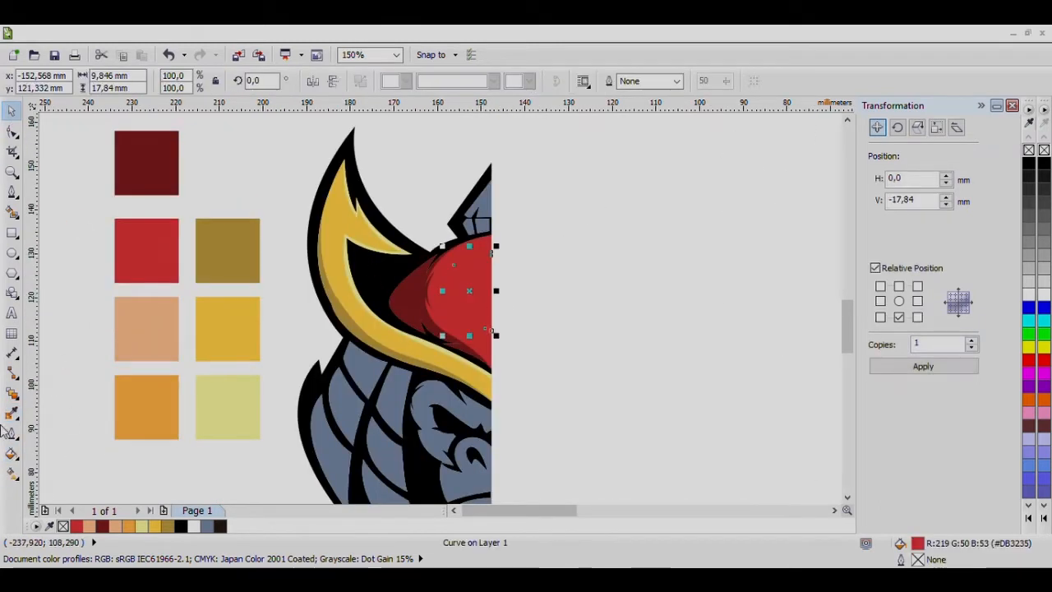
{"action": "scroll", "coordinate": [561, 161], "scroll_direction": "down", "scroll_amount": 1}
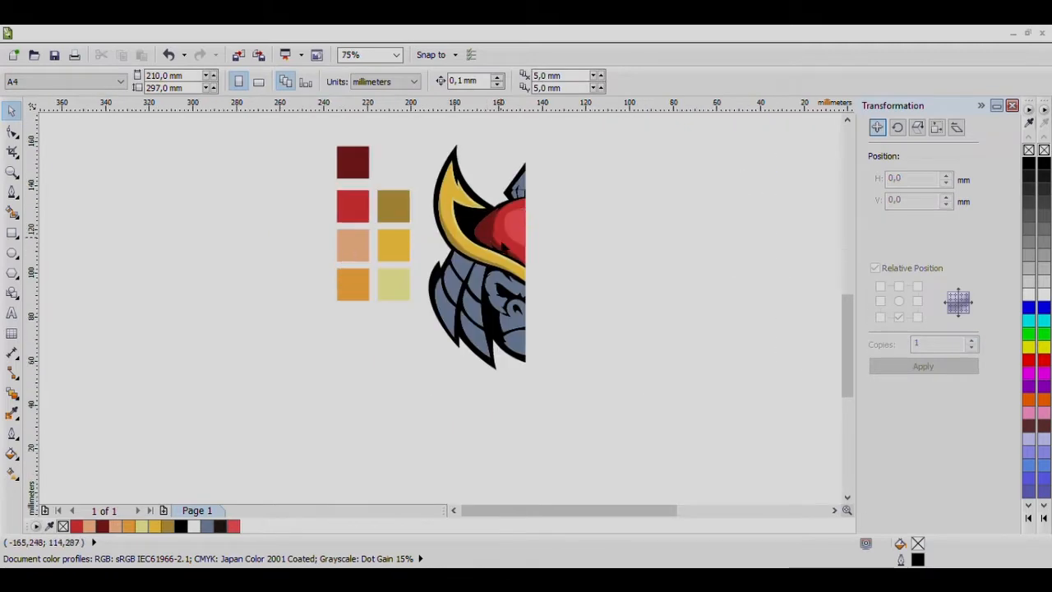
Sample the base red (#DB3235) and apply it to the five hair locks beside the gorilla's face.
{"action": "scroll", "coordinate": [491, 260], "scroll_direction": "up", "scroll_amount": 2}
{"action": "left_click", "coordinate": [14, 191]}
{"action": "left_click", "coordinate": [11, 413]}
{"action": "scroll", "coordinate": [365, 261], "scroll_direction": "down", "scroll_amount": 1}
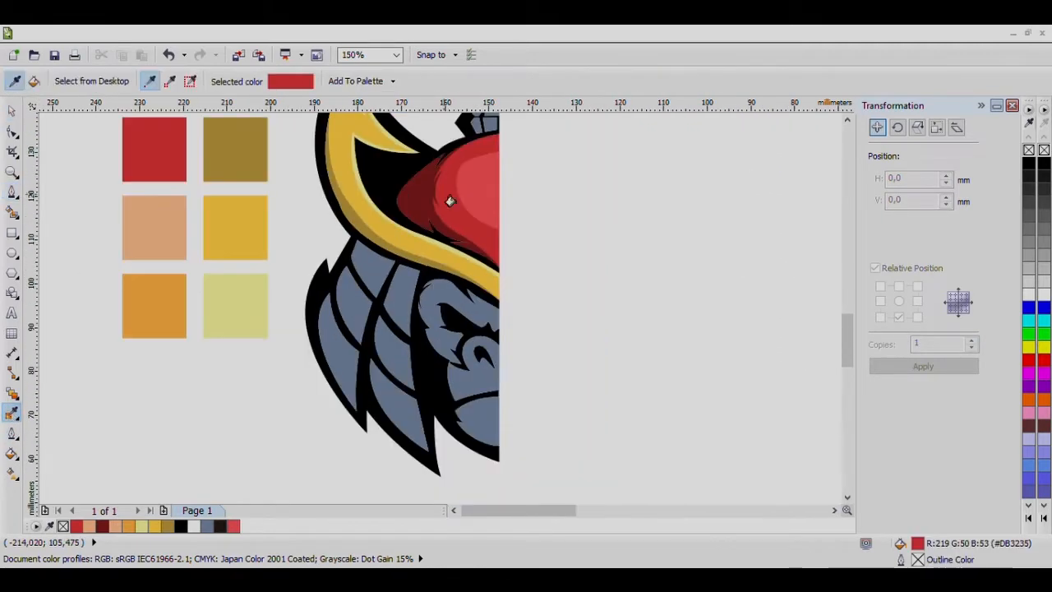
{"action": "left_click", "coordinate": [451, 200]}
{"action": "left_click", "coordinate": [370, 263]}
{"action": "left_click", "coordinate": [353, 296]}
{"action": "left_click", "coordinate": [396, 362]}
{"action": "left_click", "coordinate": [399, 407]}
Select all five red hair locks and weld them into one object.
{"action": "left_click", "coordinate": [12, 111]}
{"action": "left_click", "coordinate": [391, 415]}
{"action": "left_click", "coordinate": [393, 362], "text": "shift"}
{"action": "left_click", "coordinate": [399, 292], "text": "shift"}
{"action": "left_click", "coordinate": [370, 263], "text": "shift"}
{"action": "left_click", "coordinate": [353, 304], "text": "shift"}
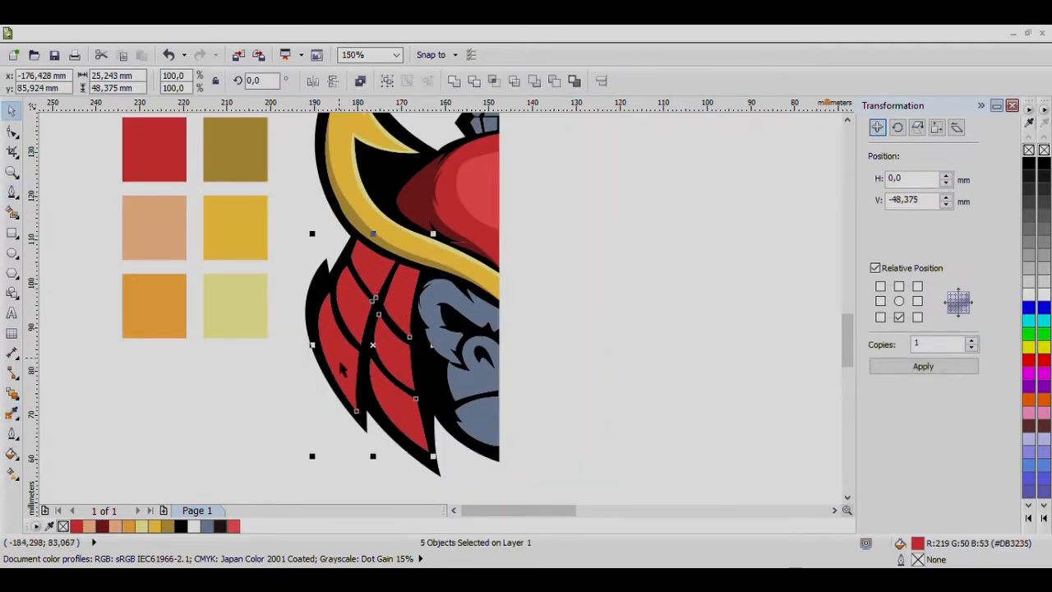
{"action": "left_click", "coordinate": [454, 82]}
Draw a jagged shading line up through the two lower outer hair locks, about 6 by 35 mm.
{"action": "left_click", "coordinate": [11, 191]}
{"action": "scroll", "coordinate": [275, 353], "scroll_direction": "up", "scroll_amount": 1}
{"action": "left_click_drag", "start_coordinate": [418, 307], "coordinate": [433, 255]}
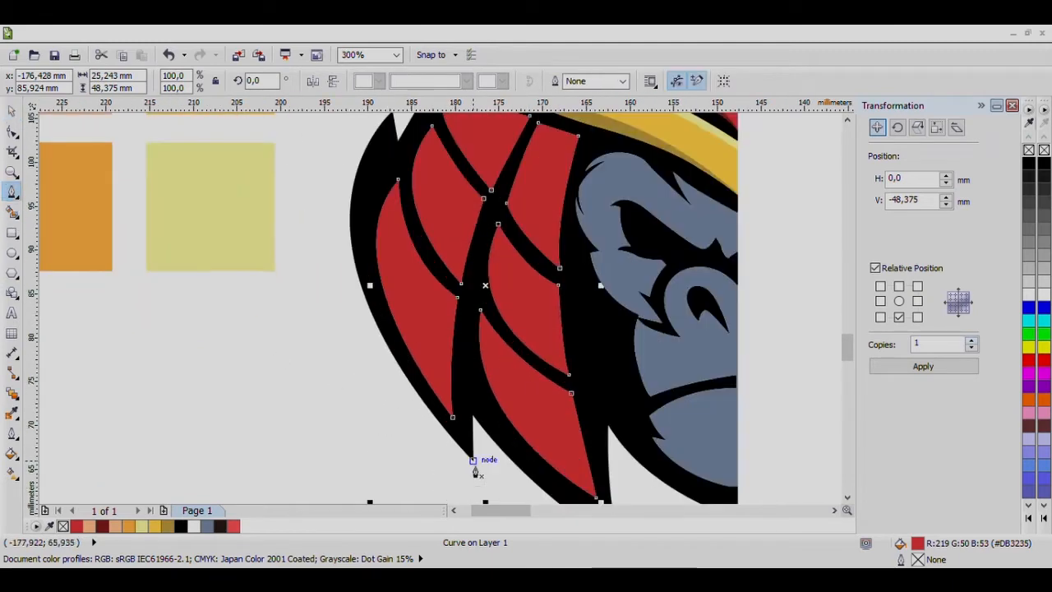
{"action": "left_click", "coordinate": [465, 448]}
{"action": "left_click_drag", "start_coordinate": [411, 300], "coordinate": [428, 216]}
{"action": "scroll", "coordinate": [411, 298], "scroll_direction": "up", "scroll_amount": 1}
{"action": "left_click", "coordinate": [435, 325]}
{"action": "left_click", "coordinate": [497, 276]}
{"action": "scroll", "coordinate": [498, 279], "scroll_direction": "down", "scroll_amount": 1}
{"action": "scroll", "coordinate": [473, 138], "scroll_direction": "up", "scroll_amount": 1}
{"action": "left_click_drag", "start_coordinate": [493, 238], "coordinate": [522, 164]}
{"action": "left_click", "coordinate": [514, 274]}
{"action": "scroll", "coordinate": [508, 199], "scroll_direction": "down", "scroll_amount": 1}
{"action": "left_click", "coordinate": [530, 200]}
Continue the jagged line through the top outer lock and close the curve around the outside of the hair.
{"action": "left_click_drag", "start_coordinate": [537, 201], "coordinate": [546, 180]}
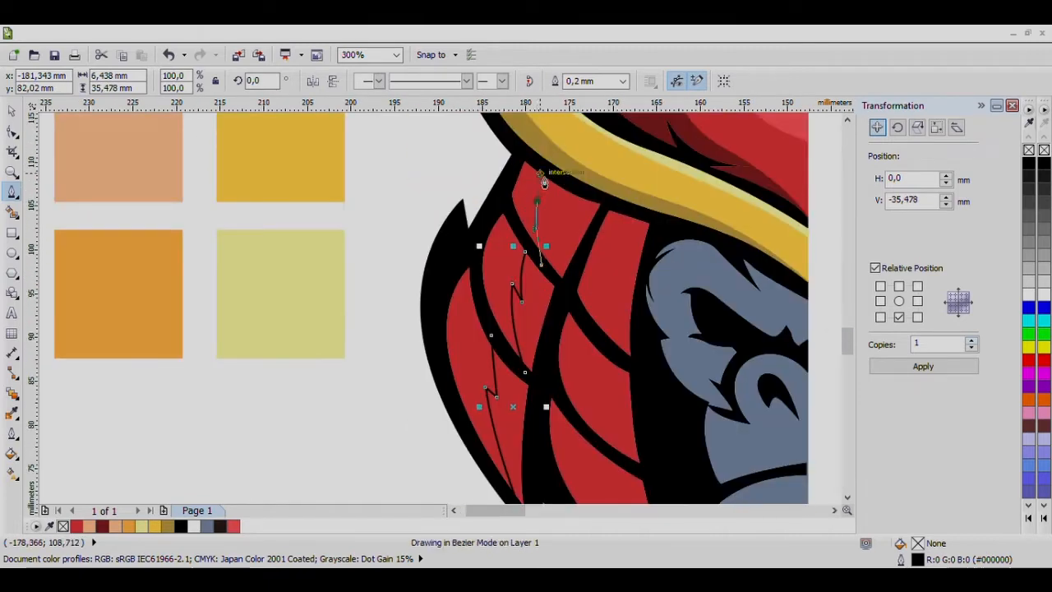
{"action": "left_click", "coordinate": [549, 224]}
{"action": "left_click", "coordinate": [547, 179]}
{"action": "left_click", "coordinate": [496, 145]}
{"action": "left_click", "coordinate": [456, 165]}
{"action": "scroll", "coordinate": [414, 287], "scroll_direction": "down", "scroll_amount": 1}
{"action": "left_click_drag", "start_coordinate": [479, 425], "coordinate": [370, 372]}
Intersect the jagged shading curve with the welded red hair and delete the curve.
{"action": "key", "text": "space"}
{"action": "left_click", "coordinate": [489, 246], "text": "shift"}
{"action": "left_click", "coordinate": [489, 80]}
{"action": "left_click", "coordinate": [429, 239]}
{"action": "key", "text": "Delete"}
Sample the dark red swatch and apply it to the shading on the outer hair locks.
{"action": "left_click", "coordinate": [12, 412]}
{"action": "scroll", "coordinate": [286, 167], "scroll_direction": "down", "scroll_amount": 1}
{"action": "left_click", "coordinate": [278, 123]}
{"action": "scroll", "coordinate": [378, 230], "scroll_direction": "up", "scroll_amount": 1}
{"action": "left_click", "coordinate": [383, 231]}
{"action": "left_click", "coordinate": [360, 263]}
{"action": "left_click", "coordinate": [12, 112]}
Draw a closed highlight curve down through the three inner hair locks, about 13 by 45 mm.
{"action": "left_click", "coordinate": [11, 191]}
{"action": "scroll", "coordinate": [461, 226], "scroll_direction": "up", "scroll_amount": 2}
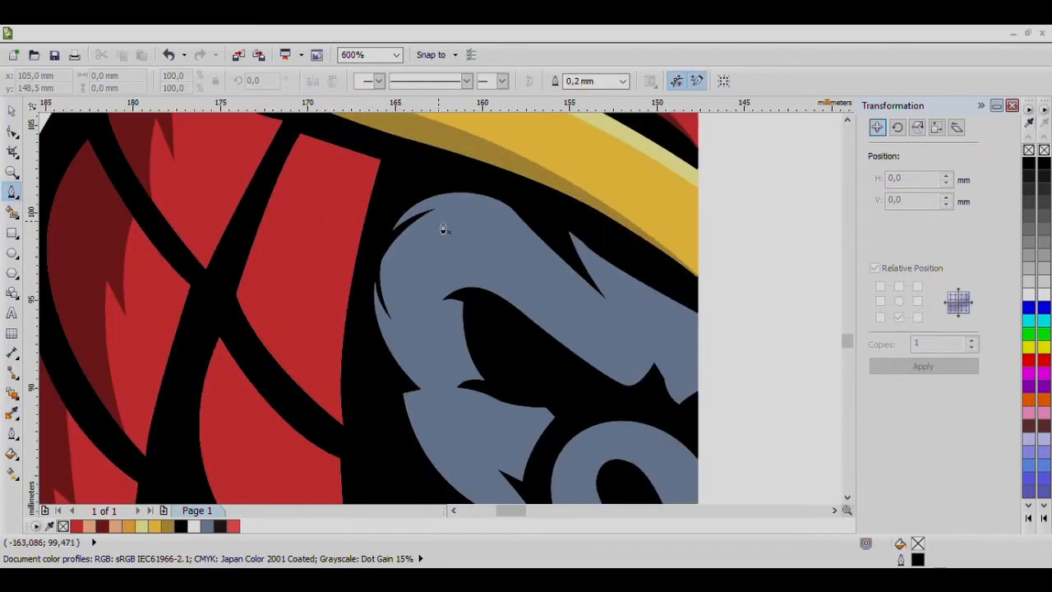
{"action": "left_click", "coordinate": [303, 127]}
{"action": "scroll", "coordinate": [302, 128], "scroll_direction": "down", "scroll_amount": 2}
{"action": "scroll", "coordinate": [326, 282], "scroll_direction": "up", "scroll_amount": 1}
{"action": "left_click_drag", "start_coordinate": [317, 283], "coordinate": [338, 311]}
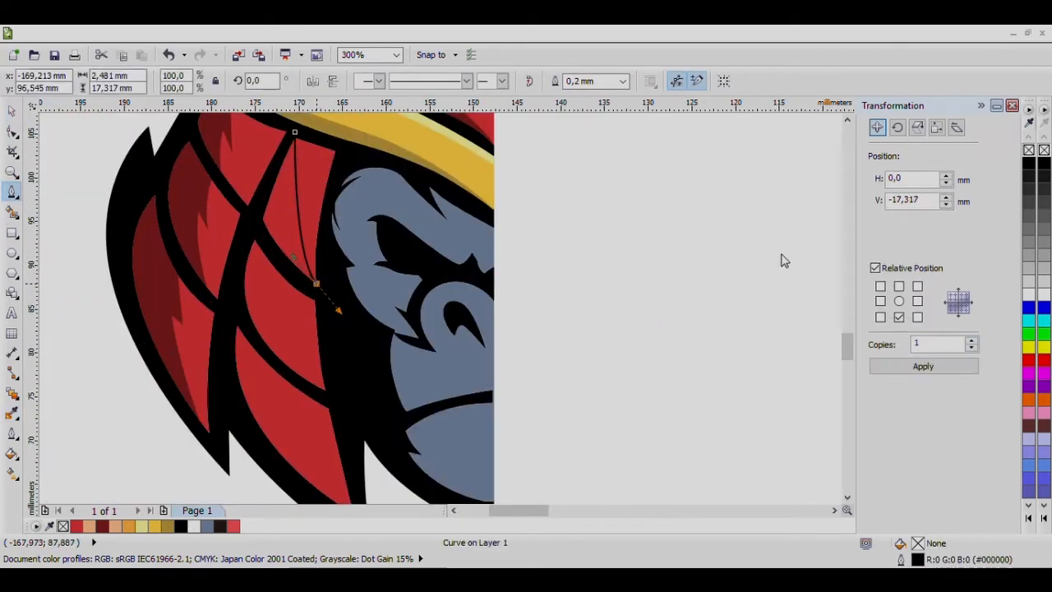
{"action": "left_click_drag", "start_coordinate": [332, 399], "coordinate": [330, 396]}
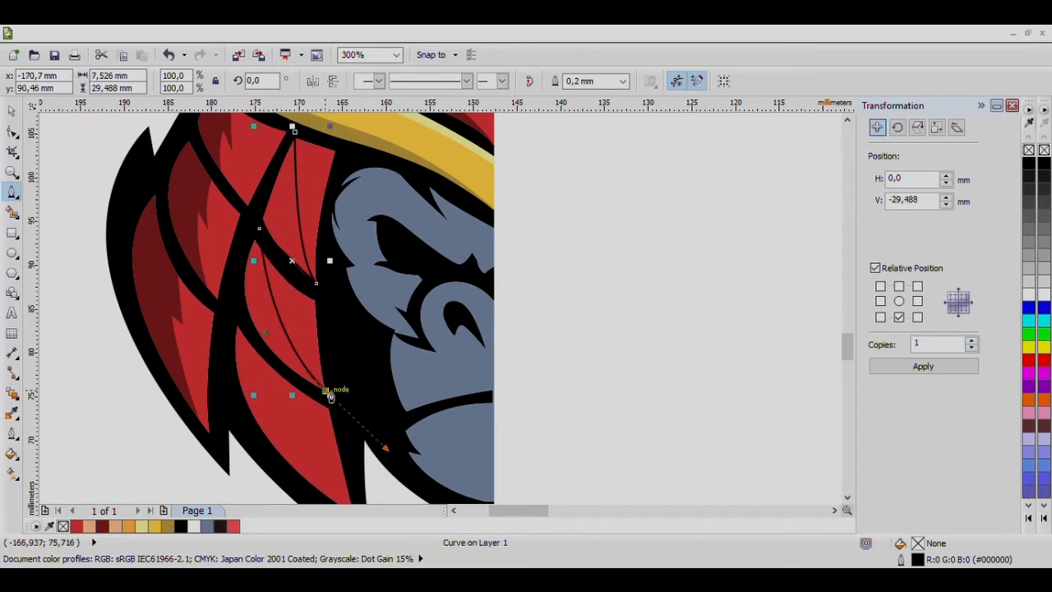
{"action": "scroll", "coordinate": [258, 345], "scroll_direction": "down", "scroll_amount": 3}
{"action": "scroll", "coordinate": [260, 312], "scroll_direction": "up", "scroll_amount": 1}
{"action": "scroll", "coordinate": [291, 365], "scroll_direction": "down", "scroll_amount": 1}
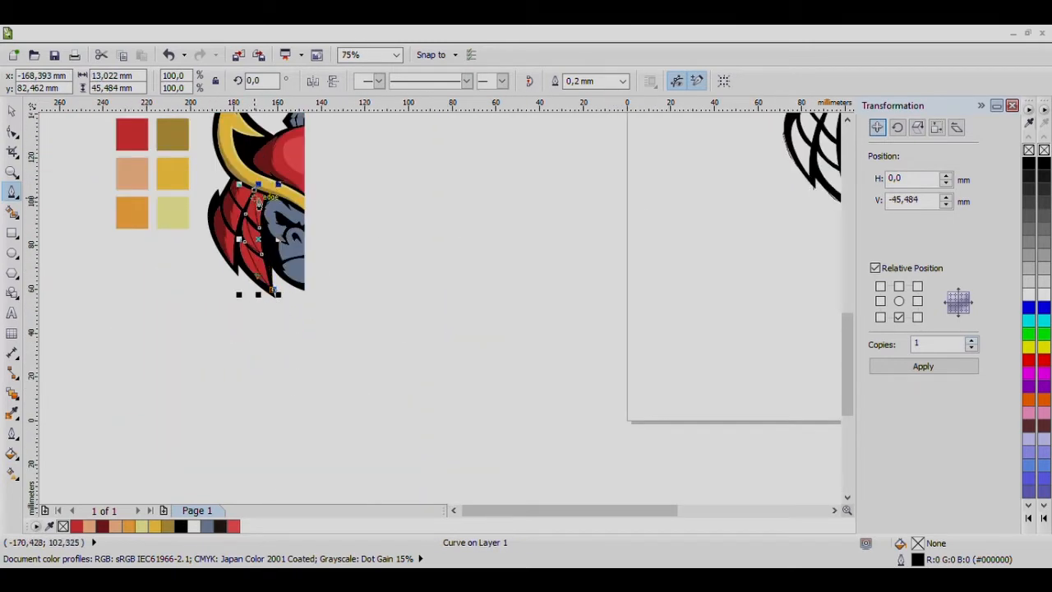
Intersect the highlight curve with the red hair shape and delete the curve.
{"action": "left_click", "coordinate": [10, 111]}
{"action": "scroll", "coordinate": [232, 250], "scroll_direction": "up", "scroll_amount": 2}
{"action": "left_click", "coordinate": [294, 243], "text": "shift"}
{"action": "left_click", "coordinate": [493, 81]}
{"action": "left_click", "coordinate": [390, 241]}
{"action": "key", "text": "Delete"}
Fill the highlight on the inner hair locks with the light red from the document palette.
{"action": "left_click", "coordinate": [349, 279]}
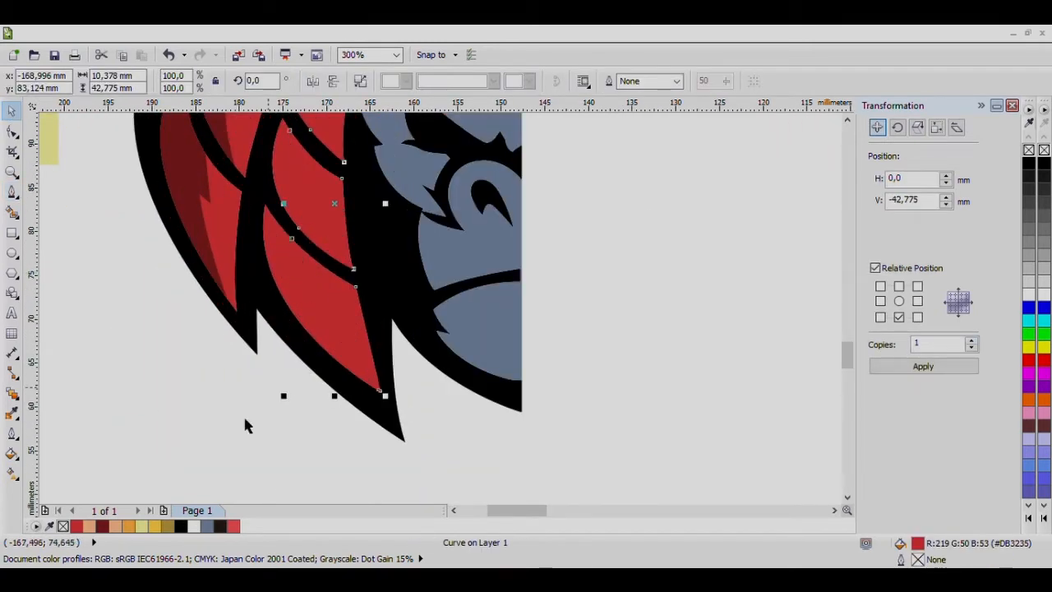
{"action": "left_click", "coordinate": [233, 526]}
{"action": "scroll", "coordinate": [291, 326], "scroll_direction": "down", "scroll_amount": 2}
{"action": "left_click", "coordinate": [240, 299]}
{"action": "scroll", "coordinate": [320, 281], "scroll_direction": "up", "scroll_amount": 1}
{"action": "left_click", "coordinate": [332, 255]}
{"action": "scroll", "coordinate": [326, 245], "scroll_direction": "down", "scroll_amount": 1}
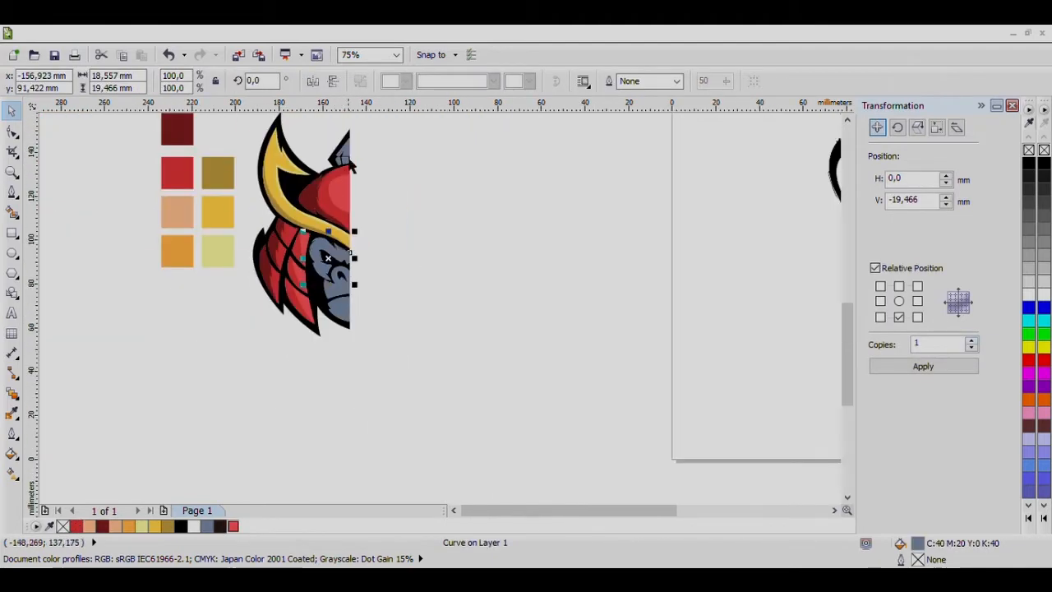
Weld the three blue-grey crest pieces above the helmet and fill them with the horn's sampled yellow.
{"action": "scroll", "coordinate": [346, 149], "scroll_direction": "up", "scroll_amount": 2}
{"action": "left_click", "coordinate": [345, 150]}
{"action": "left_click", "coordinate": [348, 201], "text": "shift"}
{"action": "left_click", "coordinate": [322, 200], "text": "shift"}
{"action": "left_click", "coordinate": [455, 82]}
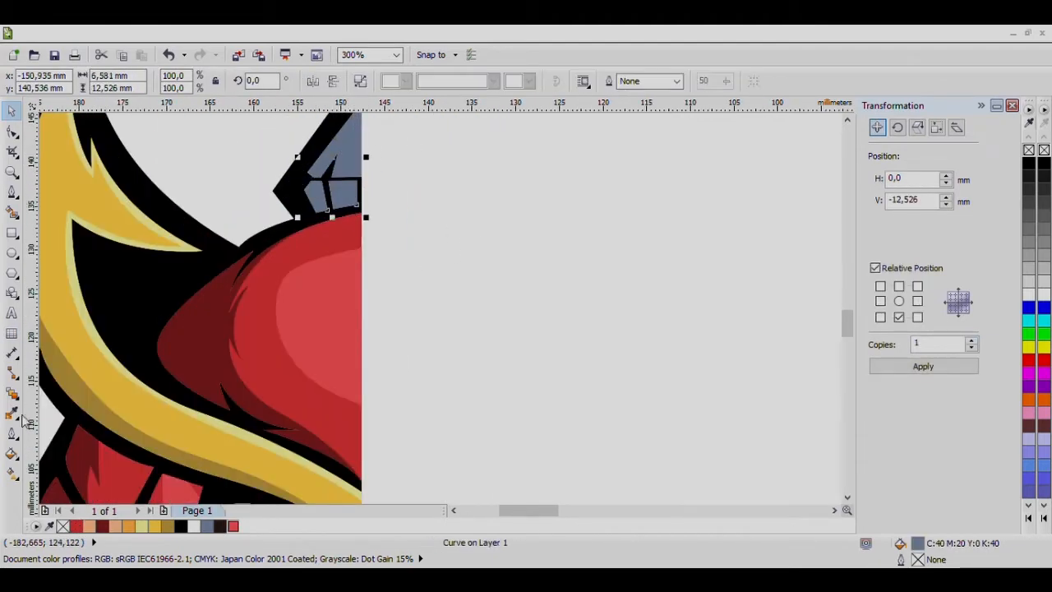
{"action": "left_click", "coordinate": [11, 413]}
{"action": "left_click", "coordinate": [165, 240]}
{"action": "left_click", "coordinate": [342, 157]}
Draw an angular highlight line over the crest's upper piece and outer lower piece, about 4.5 by 7.4 mm.
{"action": "left_click", "coordinate": [13, 194]}
{"action": "scroll", "coordinate": [259, 204], "scroll_direction": "down", "scroll_amount": 2}
{"action": "scroll", "coordinate": [338, 183], "scroll_direction": "up", "scroll_amount": 3}
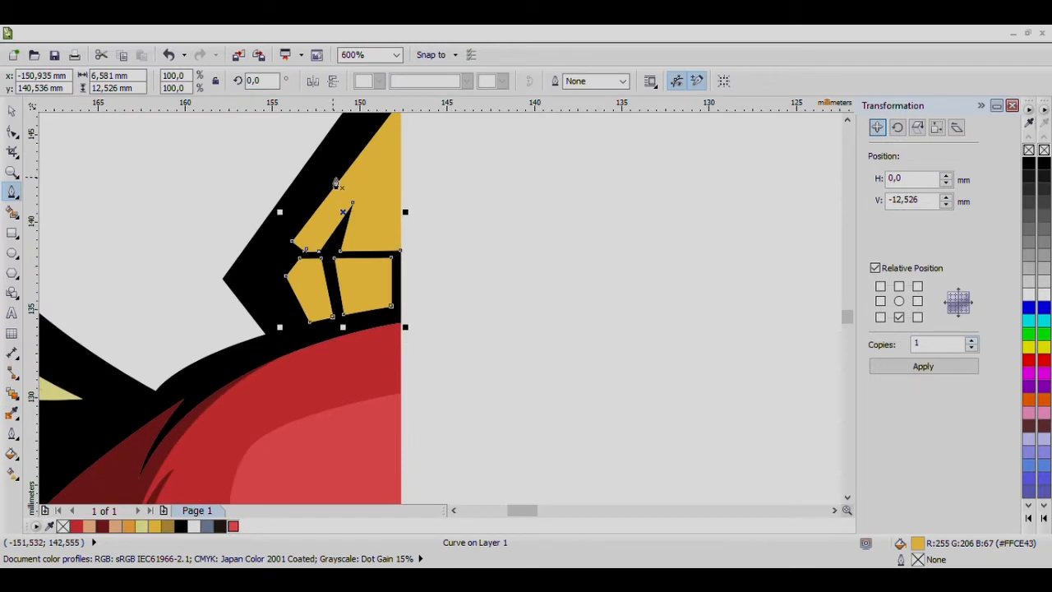
{"action": "scroll", "coordinate": [274, 212], "scroll_direction": "up", "scroll_amount": 2}
{"action": "left_click", "coordinate": [306, 304]}
{"action": "left_click", "coordinate": [619, 140]}
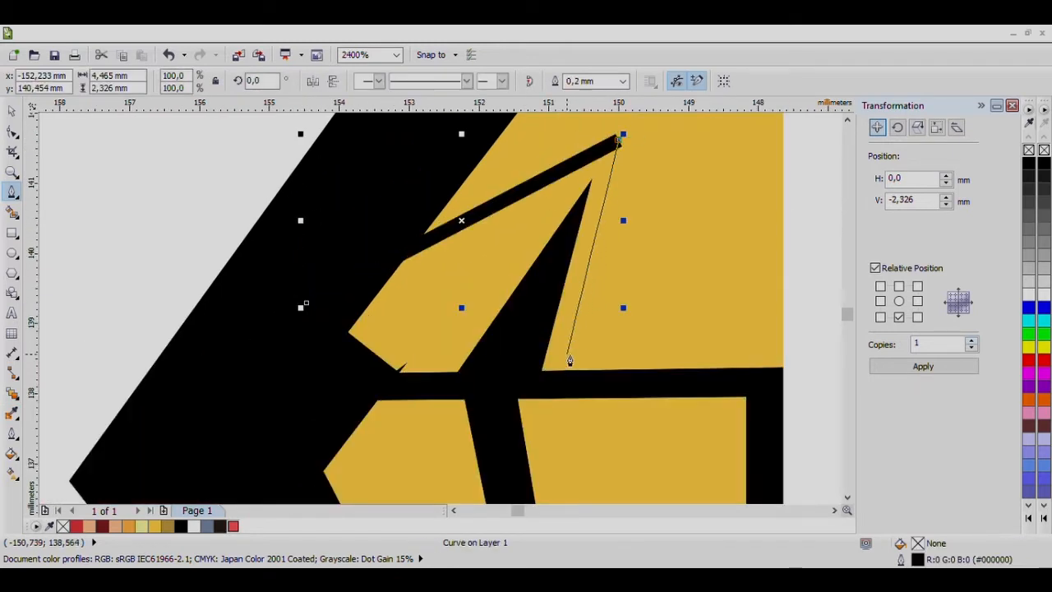
{"action": "scroll", "coordinate": [605, 316], "scroll_direction": "down", "scroll_amount": 1}
{"action": "left_click", "coordinate": [583, 334]}
{"action": "left_click", "coordinate": [513, 358]}
{"action": "left_click", "coordinate": [543, 485]}
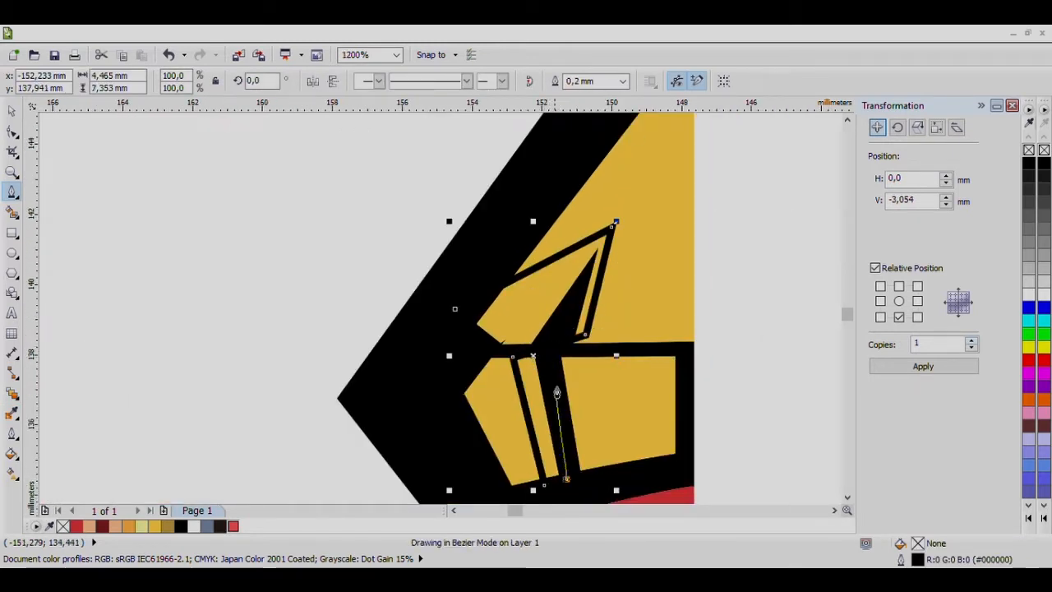
Continue the highlight line through the crest's inner lower piece and close the curve around the outside.
{"action": "scroll", "coordinate": [556, 356], "scroll_direction": "up", "scroll_amount": 1}
{"action": "left_click", "coordinate": [555, 354]}
{"action": "left_click", "coordinate": [644, 341]}
{"action": "scroll", "coordinate": [635, 370], "scroll_direction": "down", "scroll_amount": 2}
{"action": "left_click", "coordinate": [652, 419]}
{"action": "left_click", "coordinate": [536, 436]}
{"action": "left_click", "coordinate": [564, 343]}
Intersect the angular highlight curve with the yellow crest shape and delete the curve.
{"action": "left_click", "coordinate": [11, 110]}
{"action": "left_click", "coordinate": [658, 267], "text": "shift"}
{"action": "left_click", "coordinate": [482, 80]}
{"action": "left_click", "coordinate": [552, 389]}
{"action": "key", "text": "Delete"}
Sample the pale yellow horn highlight and apply it to the crest highlights.
{"action": "left_click", "coordinate": [12, 413]}
{"action": "left_click", "coordinate": [99, 444]}
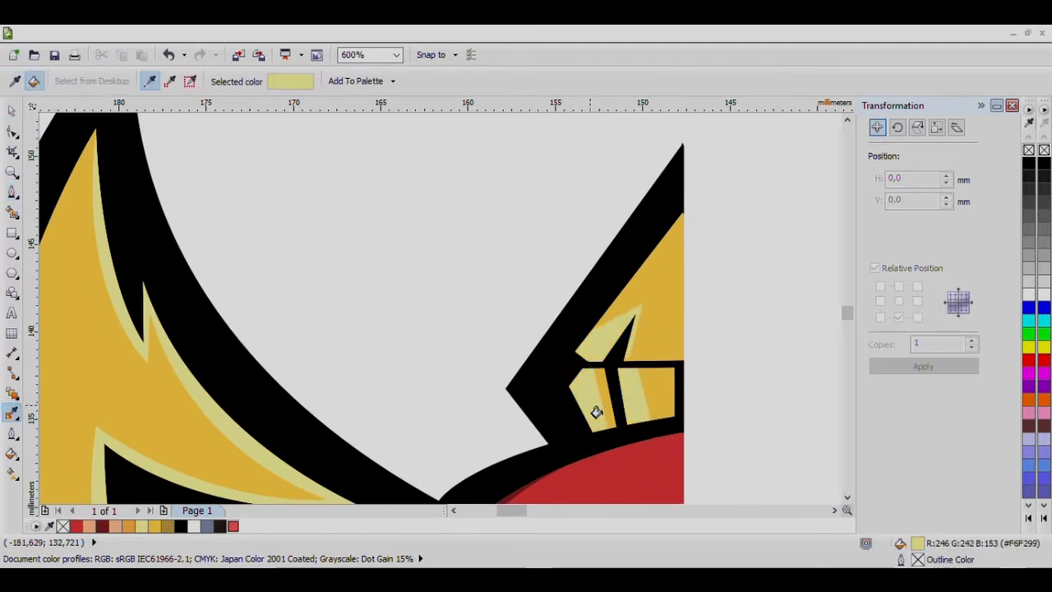
{"action": "left_click", "coordinate": [597, 411]}
{"action": "key", "text": "space"}
{"action": "scroll", "coordinate": [565, 328], "scroll_direction": "down", "scroll_amount": 2}
{"action": "scroll", "coordinate": [547, 405], "scroll_direction": "down", "scroll_amount": 2}
{"action": "scroll", "coordinate": [543, 405], "scroll_direction": "up", "scroll_amount": 1}
Fill the upper face with C0 M53 Y55 K0 and copy that colour to the nose, muzzle and lower jaw.
{"action": "left_click", "coordinate": [536, 356]}
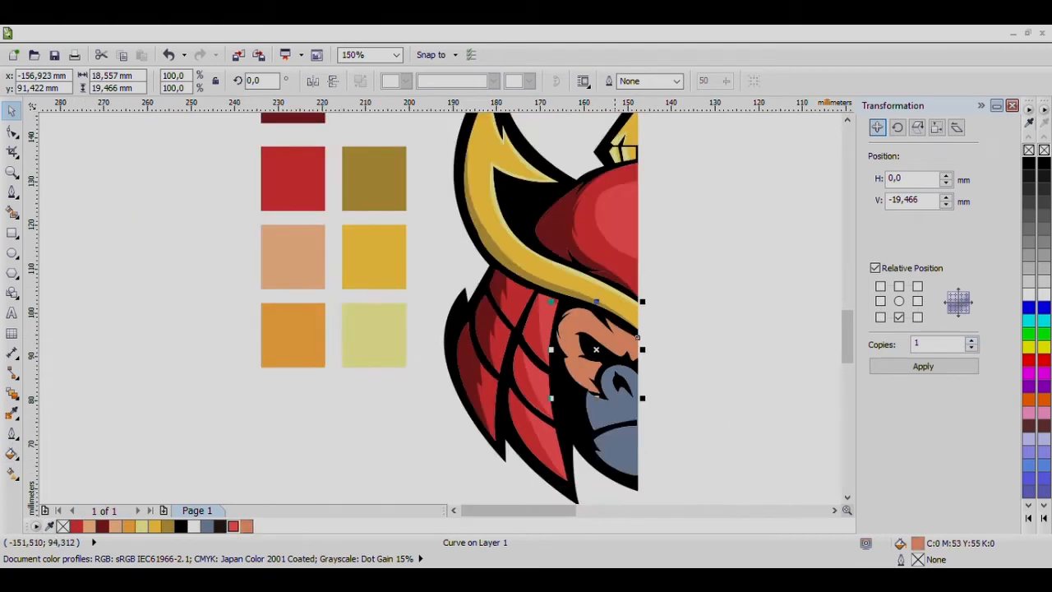
{"action": "scroll", "coordinate": [614, 366], "scroll_direction": "up", "scroll_amount": 1}
{"action": "left_click", "coordinate": [11, 413]}
{"action": "left_click", "coordinate": [534, 312]}
{"action": "left_click", "coordinate": [623, 362]}
{"action": "scroll", "coordinate": [624, 356], "scroll_direction": "down", "scroll_amount": 1}
{"action": "left_click", "coordinate": [617, 423]}
Weld the face pieces into one shape and change its fill to C11 M60 Y66 K0.
{"action": "left_click", "coordinate": [11, 111]}
{"action": "left_click", "coordinate": [626, 401], "text": "shift"}
{"action": "left_click", "coordinate": [472, 77]}
{"action": "scroll", "coordinate": [712, 191], "scroll_direction": "up", "scroll_amount": 1}
{"action": "scroll", "coordinate": [624, 279], "scroll_direction": "down", "scroll_amount": 1}
{"action": "scroll", "coordinate": [597, 387], "scroll_direction": "up", "scroll_amount": 1}
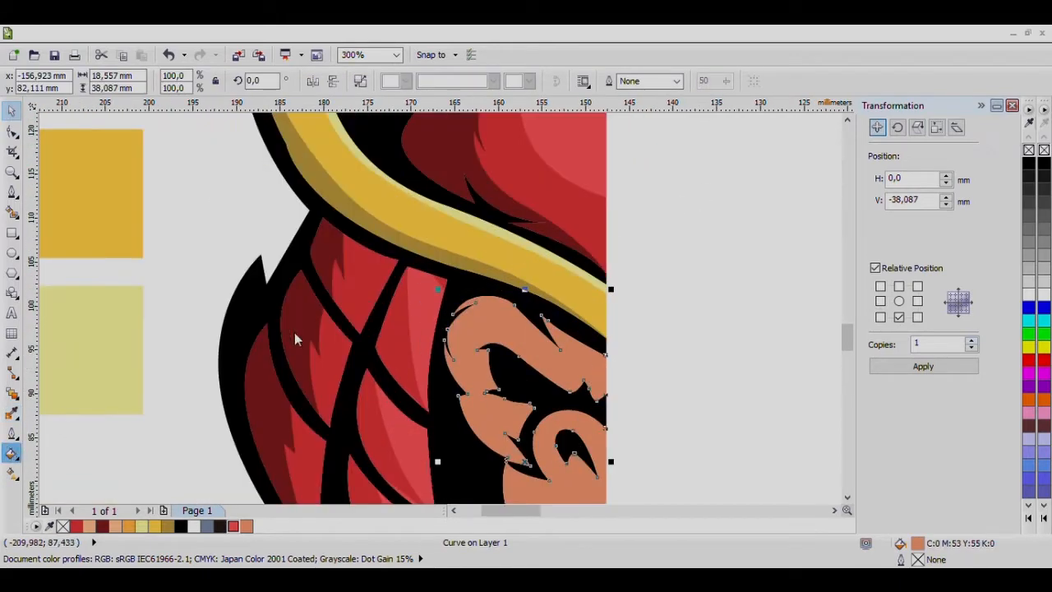
{"action": "scroll", "coordinate": [639, 346], "scroll_direction": "up", "scroll_amount": 1}
Start a face shading curve beyond the centre edge and run it across the brow to the temple, about 19 mm wide.
{"action": "key", "text": "F10"}
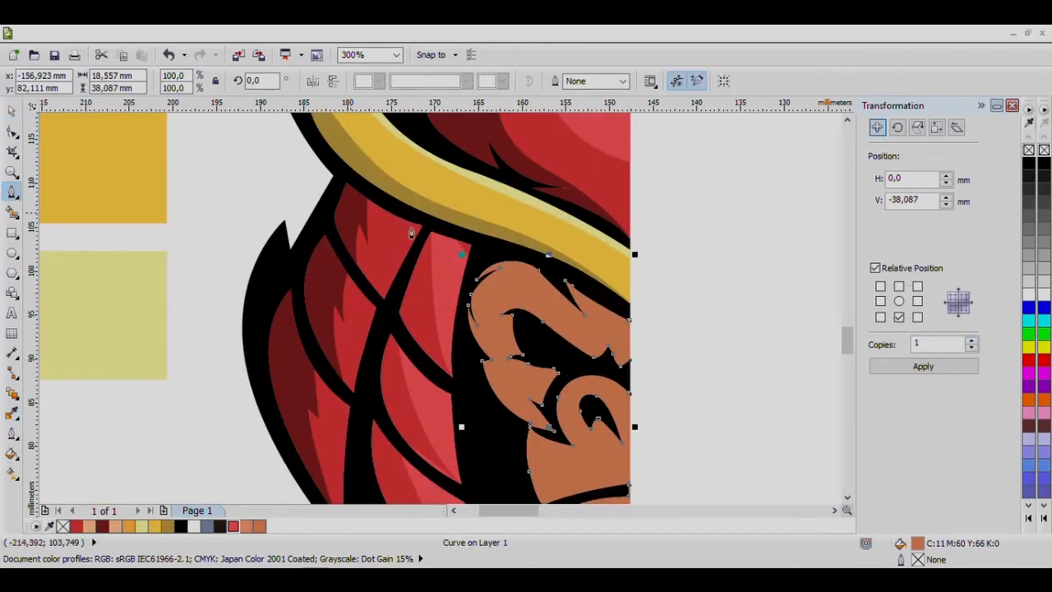
{"action": "scroll", "coordinate": [579, 284], "scroll_direction": "up", "scroll_amount": 1}
{"action": "left_click", "coordinate": [732, 400]}
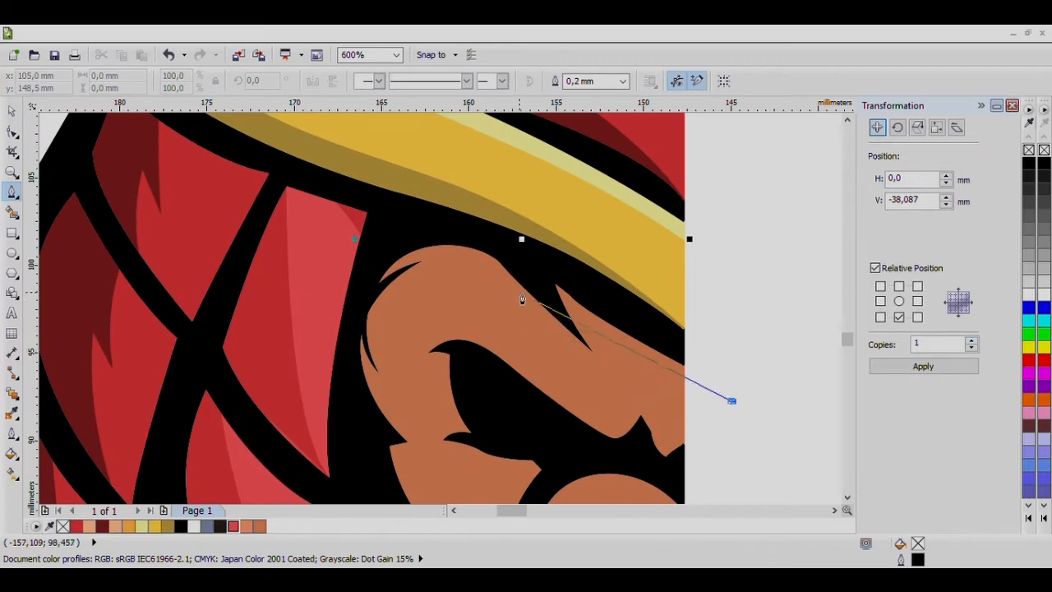
{"action": "left_click_drag", "start_coordinate": [520, 293], "coordinate": [457, 187]}
{"action": "scroll", "coordinate": [412, 248], "scroll_direction": "up", "scroll_amount": 1}
{"action": "left_click", "coordinate": [351, 266]}
{"action": "key", "text": "ctrl+z"}
{"action": "left_click", "coordinate": [372, 243]}
{"action": "left_click_drag", "start_coordinate": [466, 266], "coordinate": [507, 278]}
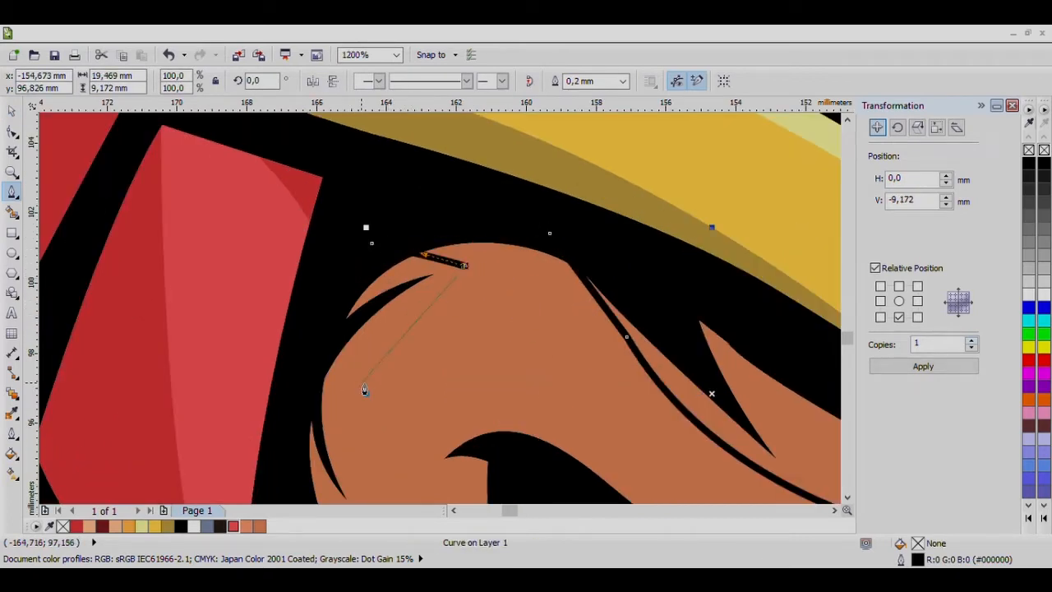
Continue the shading curve down the temple with a pointed notch to the top corner of the cheek.
{"action": "left_click_drag", "start_coordinate": [371, 400], "coordinate": [378, 486]}
{"action": "scroll", "coordinate": [396, 345], "scroll_direction": "down", "scroll_amount": 1}
{"action": "left_click", "coordinate": [404, 436]}
{"action": "scroll", "coordinate": [386, 424], "scroll_direction": "up", "scroll_amount": 1}
{"action": "scroll", "coordinate": [369, 371], "scroll_direction": "down", "scroll_amount": 2}
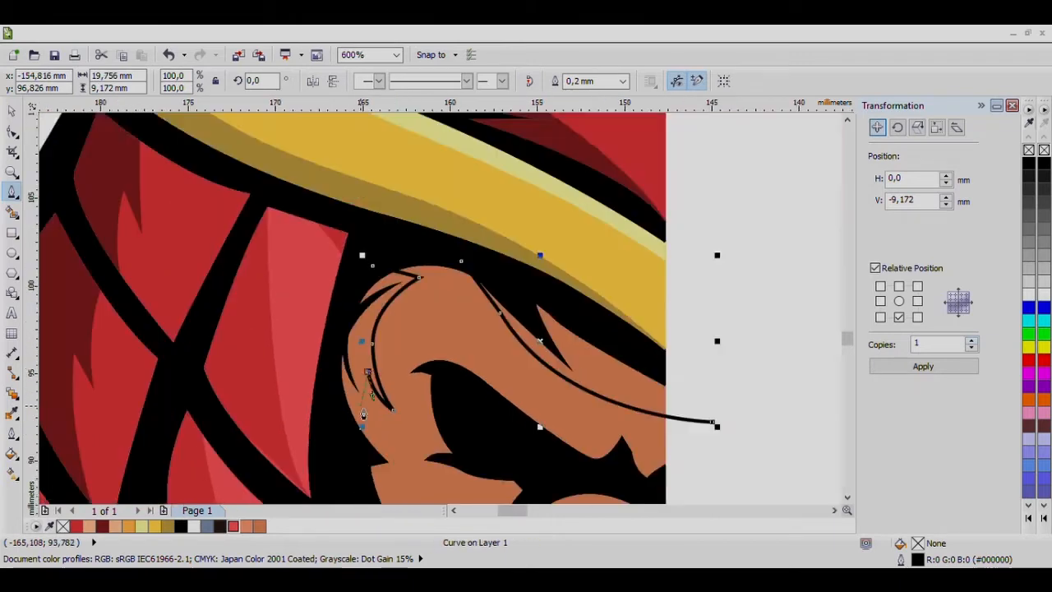
{"action": "scroll", "coordinate": [392, 433], "scroll_direction": "up", "scroll_amount": 1}
{"action": "left_click_drag", "start_coordinate": [392, 446], "coordinate": [458, 481]}
{"action": "left_click", "coordinate": [392, 392], "text": "alt"}
{"action": "left_click", "coordinate": [371, 398]}
{"action": "scroll", "coordinate": [370, 398], "scroll_direction": "down", "scroll_amount": 1}
{"action": "scroll", "coordinate": [542, 450], "scroll_direction": "up", "scroll_amount": 1}
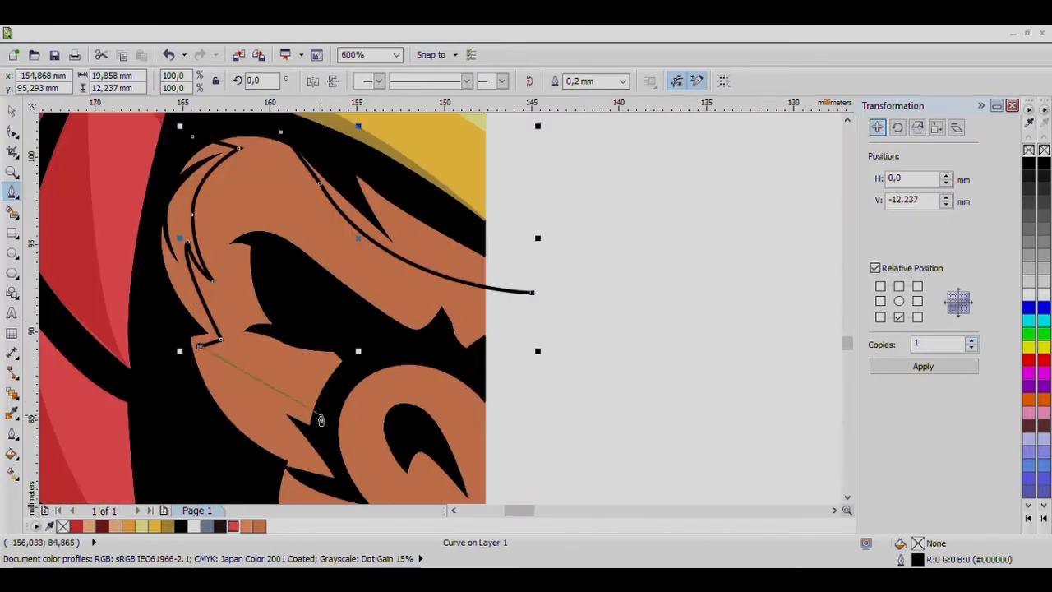
Extend the shading curve along the cheek's outer edge to its lower tip.
{"action": "left_click_drag", "start_coordinate": [406, 491], "coordinate": [420, 484]}
{"action": "key", "text": "ctrl+z"}
{"action": "left_click_drag", "start_coordinate": [334, 423], "coordinate": [463, 482]}
{"action": "left_click", "coordinate": [334, 422], "text": "alt"}
{"action": "scroll", "coordinate": [304, 420], "scroll_direction": "down", "scroll_amount": 2}
{"action": "scroll", "coordinate": [333, 452], "scroll_direction": "up", "scroll_amount": 1}
{"action": "scroll", "coordinate": [287, 394], "scroll_direction": "up", "scroll_amount": 2}
Trace the shading curve down the muzzle's outer side and along the upper lip past the centre edge.
{"action": "left_click", "coordinate": [215, 378]}
{"action": "scroll", "coordinate": [224, 293], "scroll_direction": "down", "scroll_amount": 1}
{"action": "left_click_drag", "start_coordinate": [259, 478], "coordinate": [301, 490]}
{"action": "key", "text": "ctrl+z"}
{"action": "left_click_drag", "start_coordinate": [246, 403], "coordinate": [267, 442]}
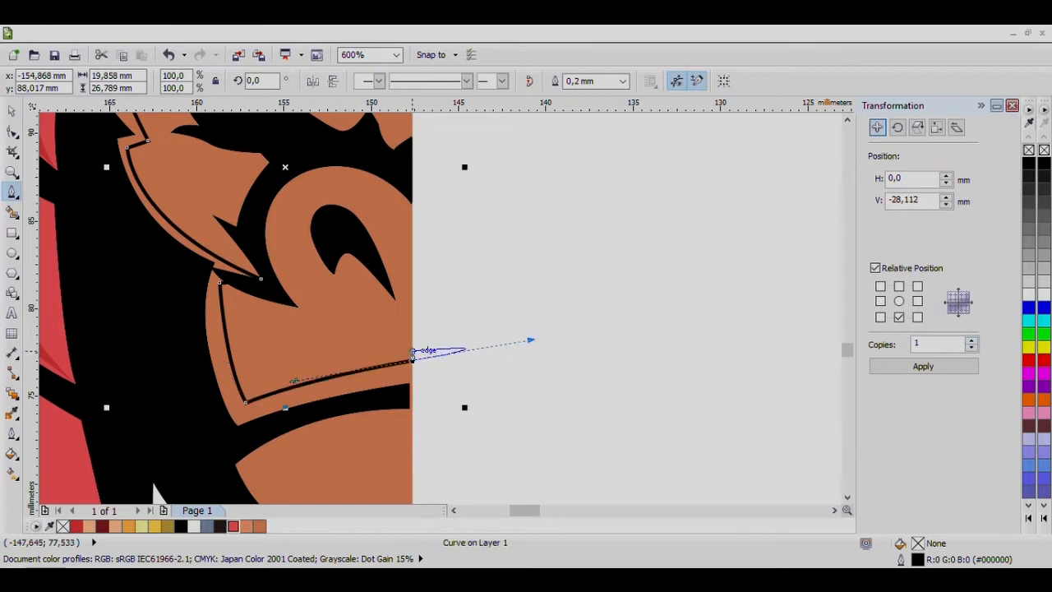
{"action": "scroll", "coordinate": [408, 395], "scroll_direction": "up", "scroll_amount": 2}
{"action": "left_click", "coordinate": [414, 405]}
{"action": "scroll", "coordinate": [345, 394], "scroll_direction": "down", "scroll_amount": 2}
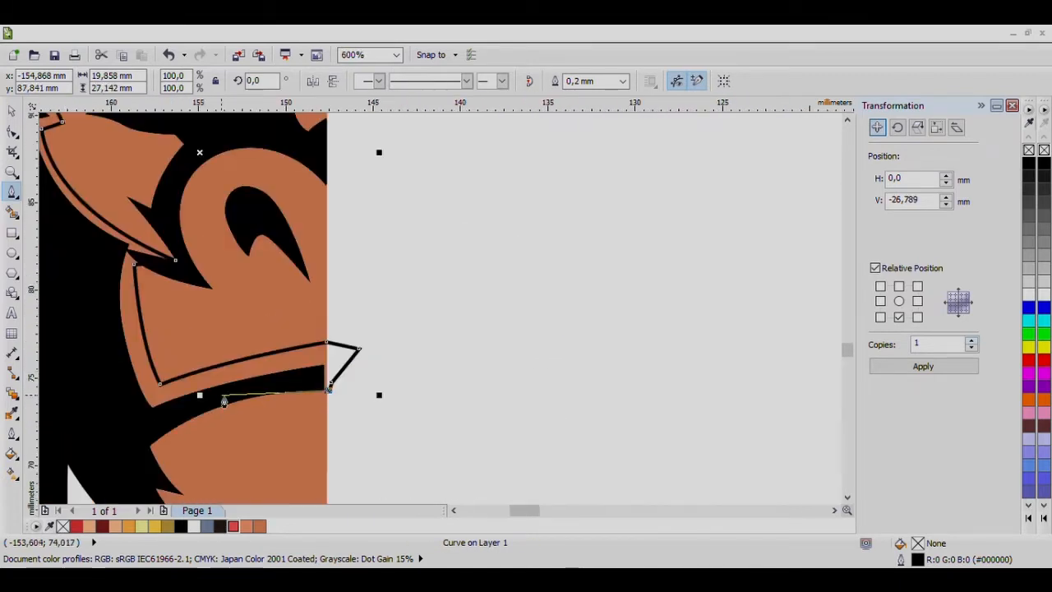
{"action": "left_click", "coordinate": [333, 402]}
Extend the shading curve back along the lower lip and down to the notch in the jaw's outer edge.
{"action": "scroll", "coordinate": [322, 374], "scroll_direction": "up", "scroll_amount": 1}
{"action": "left_click_drag", "start_coordinate": [184, 429], "coordinate": [146, 485]}
{"action": "left_click", "coordinate": [184, 381], "text": "alt"}
{"action": "scroll", "coordinate": [185, 383], "scroll_direction": "down", "scroll_amount": 2}
{"action": "scroll", "coordinate": [235, 396], "scroll_direction": "up", "scroll_amount": 2}
{"action": "left_click", "coordinate": [96, 413], "text": "alt"}
{"action": "scroll", "coordinate": [129, 370], "scroll_direction": "down", "scroll_amount": 2}
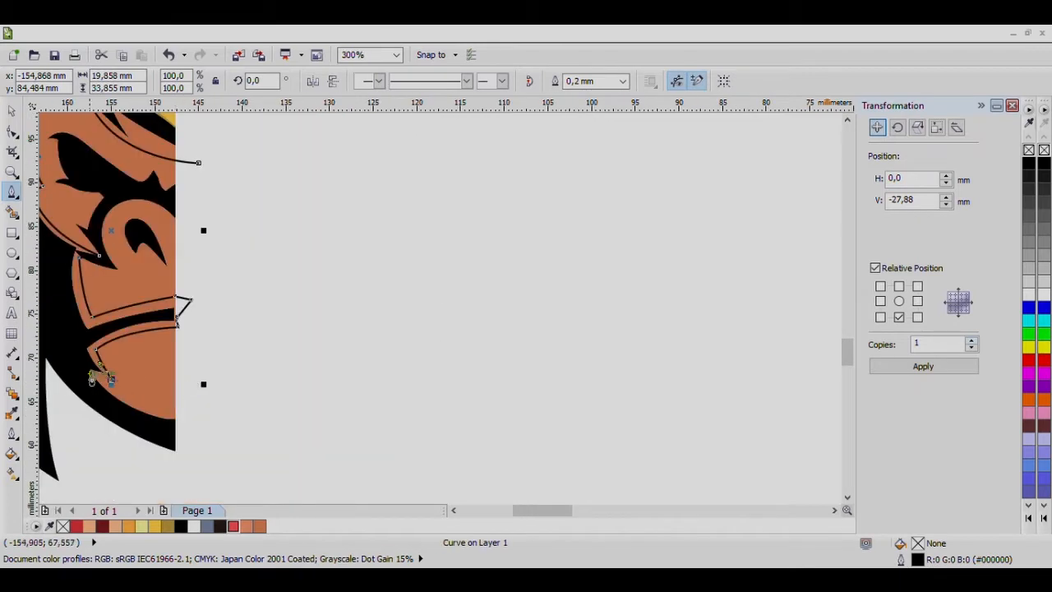
{"action": "scroll", "coordinate": [105, 375], "scroll_direction": "up", "scroll_amount": 2}
Run the shading curve along the chin and close it around the outside of the face.
{"action": "scroll", "coordinate": [161, 404], "scroll_direction": "down", "scroll_amount": 2}
{"action": "left_click_drag", "start_coordinate": [312, 447], "coordinate": [313, 447]}
{"action": "left_click", "coordinate": [235, 416], "text": "alt"}
{"action": "scroll", "coordinate": [262, 398], "scroll_direction": "down", "scroll_amount": 1}
{"action": "left_click", "coordinate": [243, 430]}
{"action": "mouse_move", "coordinate": [143, 243]}
{"action": "left_mouse_down"}
{"action": "mouse_move", "coordinate": [172, 200]}
{"action": "mouse_move", "coordinate": [233, 211]}
{"action": "left_mouse_up"}
{"action": "left_click", "coordinate": [260, 280]}
Intersect the face shading curve with the welded brown face and delete the curve.
{"action": "scroll", "coordinate": [259, 280], "scroll_direction": "up", "scroll_amount": 1}
{"action": "left_click", "coordinate": [11, 110]}
{"action": "left_click", "coordinate": [199, 405], "text": "shift"}
{"action": "left_click", "coordinate": [495, 80]}
{"action": "left_click", "coordinate": [251, 268]}
{"action": "left_click", "coordinate": [256, 272]}
{"action": "key", "text": "Delete"}
Fill the shading along the face edges with dark brown and adjust it to a slightly lighter reddish brown.
{"action": "left_click", "coordinate": [188, 260]}
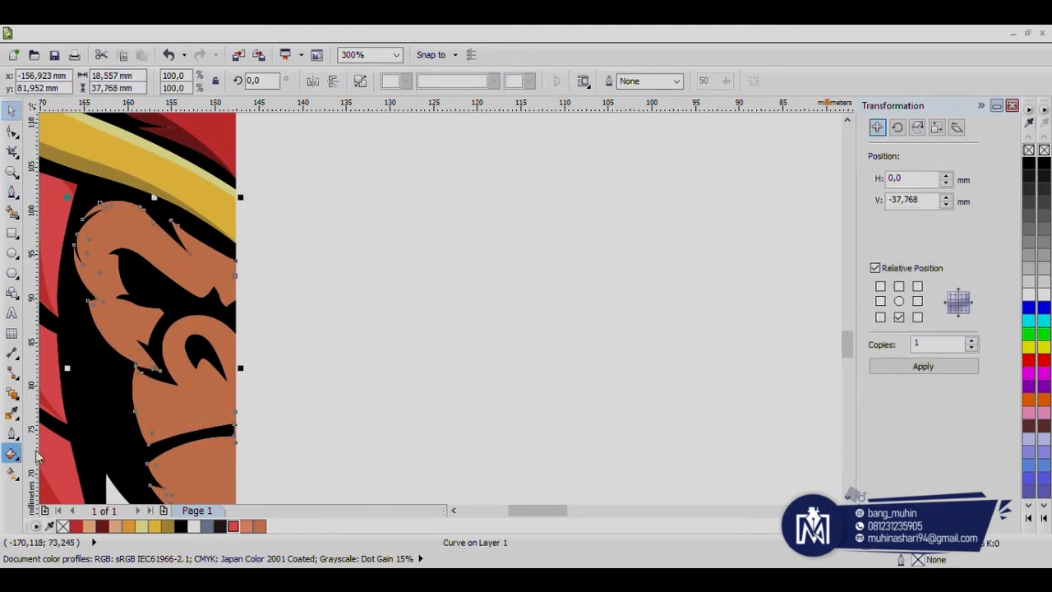
{"action": "left_click", "coordinate": [695, 440]}
{"action": "scroll", "coordinate": [231, 265], "scroll_direction": "down", "scroll_amount": 2}
{"action": "scroll", "coordinate": [194, 239], "scroll_direction": "up", "scroll_amount": 2}
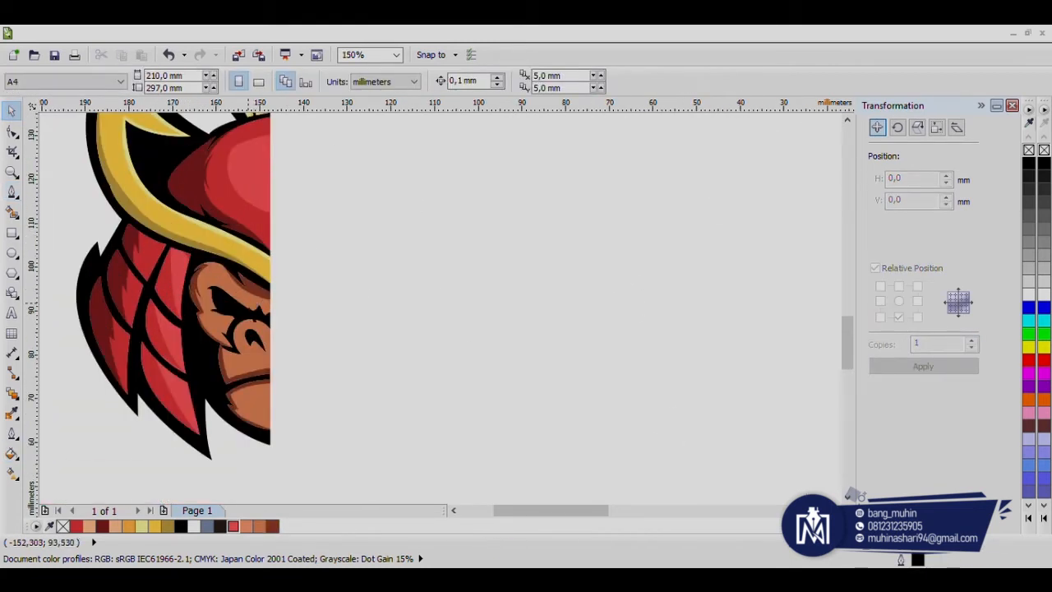
{"action": "left_click", "coordinate": [257, 277]}
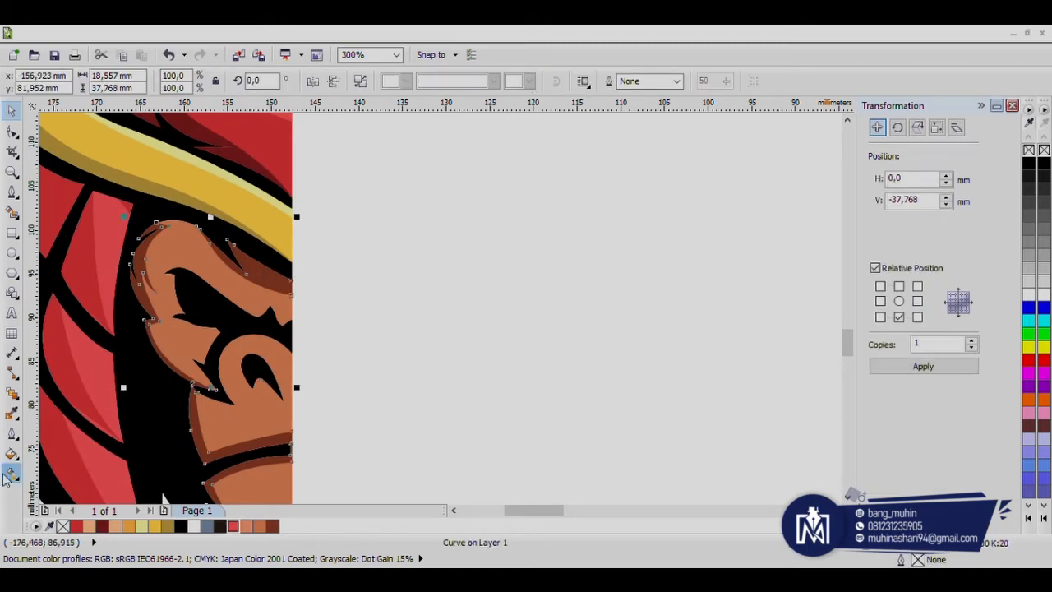
{"action": "left_click", "coordinate": [684, 406]}
{"action": "left_click", "coordinate": [548, 332]}
{"action": "scroll", "coordinate": [547, 332], "scroll_direction": "down", "scroll_amount": 2}
{"action": "scroll", "coordinate": [515, 353], "scroll_direction": "up", "scroll_amount": 2}
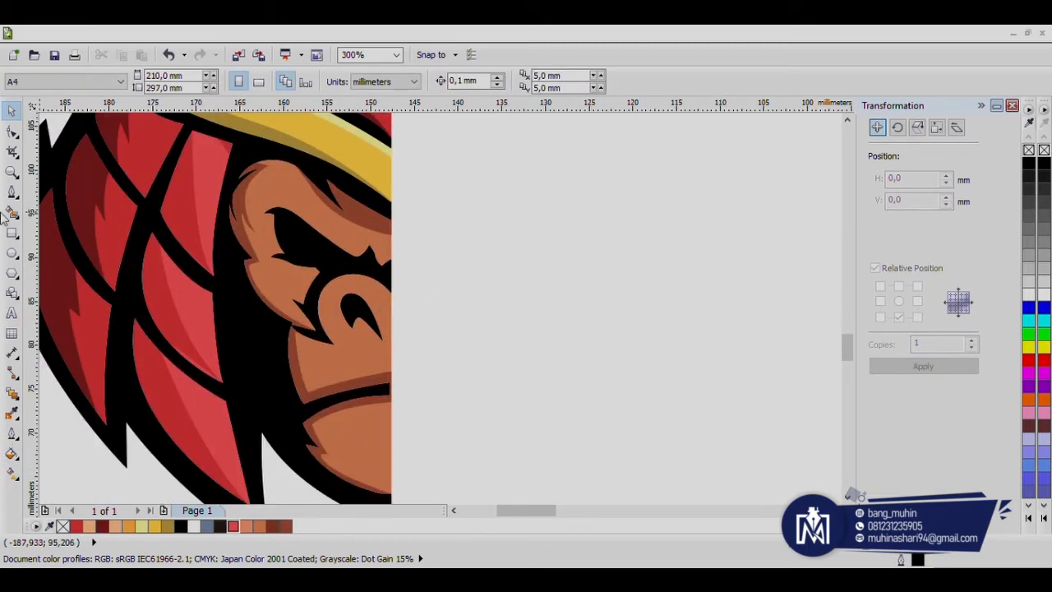
Draw a closed eye shape about 5.8 mm wide and 3.4 mm high inside the black eye socket with the Pen tool.
{"action": "left_click", "coordinate": [12, 192]}
{"action": "scroll", "coordinate": [322, 235], "scroll_direction": "up", "scroll_amount": 2}
{"action": "left_click", "coordinate": [188, 193]}
{"action": "left_click_drag", "start_coordinate": [260, 223], "coordinate": [267, 237]}
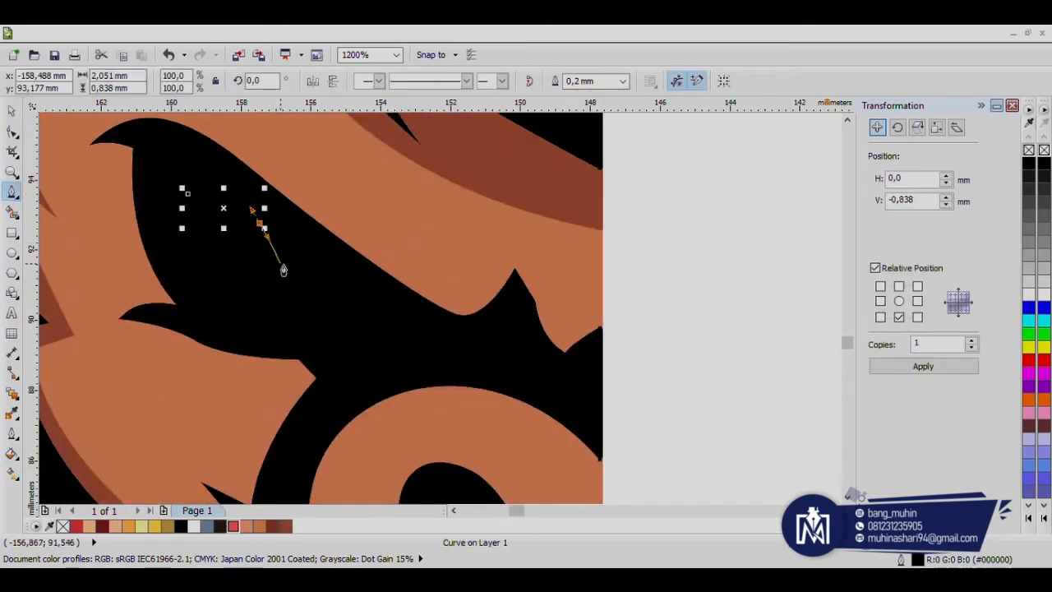
{"action": "left_click", "coordinate": [371, 293]}
{"action": "left_click", "coordinate": [185, 205]}
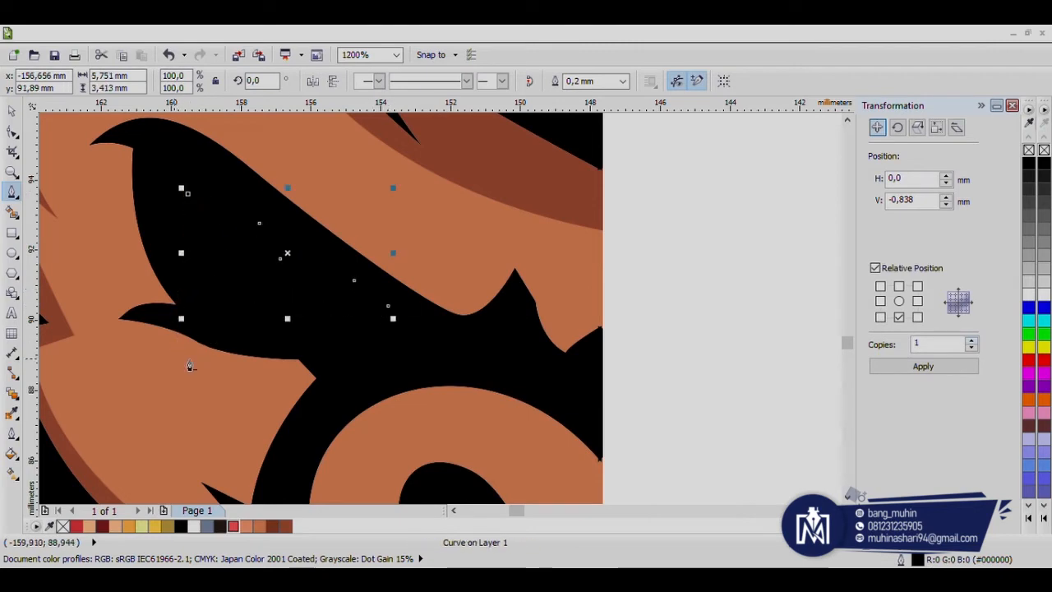
Fill the eye shape with the red sampled from the hair.
{"action": "left_click", "coordinate": [1029, 288]}
{"action": "left_click", "coordinate": [11, 413]}
{"action": "scroll", "coordinate": [169, 274], "scroll_direction": "down", "scroll_amount": 2}
{"action": "left_click", "coordinate": [169, 273]}
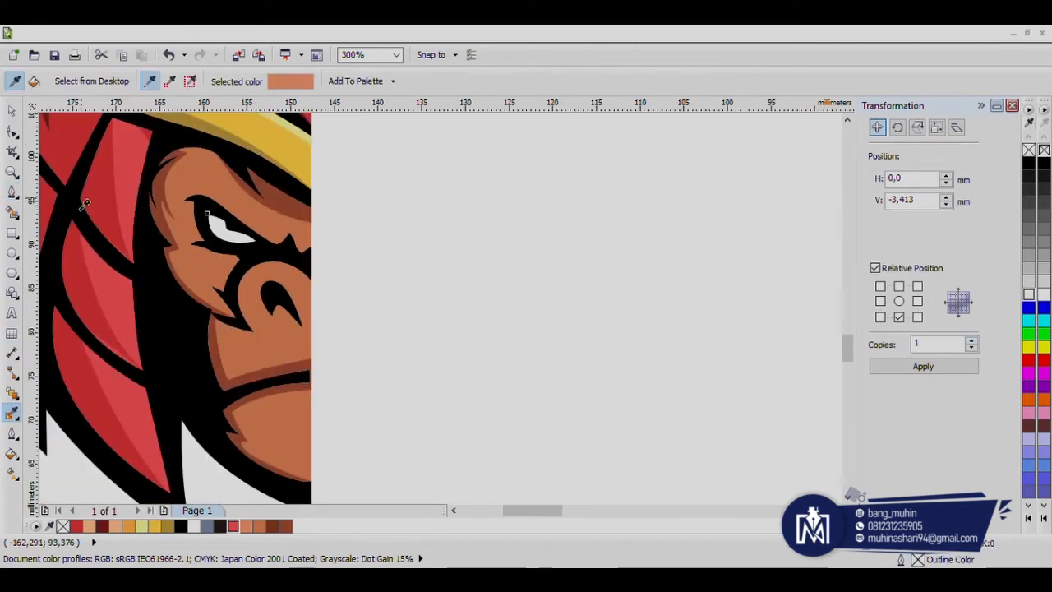
{"action": "left_click", "coordinate": [112, 296]}
{"action": "scroll", "coordinate": [260, 223], "scroll_direction": "up", "scroll_amount": 1}
{"action": "left_click", "coordinate": [180, 225]}
Refine the node on the red eye's upper edge where the lid line dips.
{"action": "left_click", "coordinate": [13, 131]}
{"action": "scroll", "coordinate": [255, 271], "scroll_direction": "up", "scroll_amount": 2}
{"action": "scroll", "coordinate": [409, 488], "scroll_direction": "down", "scroll_amount": 1}
{"action": "scroll", "coordinate": [246, 238], "scroll_direction": "up", "scroll_amount": 1}
{"action": "left_click", "coordinate": [196, 393]}
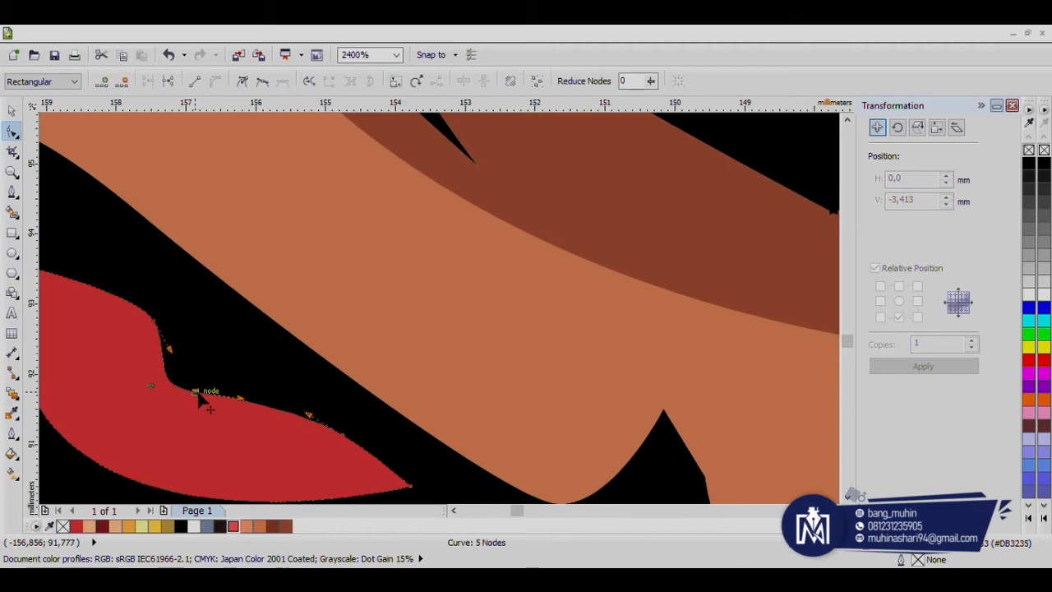
{"action": "key", "text": "F3"}
{"action": "key", "text": "space"}
{"action": "scroll", "coordinate": [279, 298], "scroll_direction": "down", "scroll_amount": 1}
{"action": "scroll", "coordinate": [273, 304], "scroll_direction": "up", "scroll_amount": 1}
Draw a curve across the eye just inside its upper edge, following the dip of the lid to the inner corner.
{"action": "key", "text": "F5"}
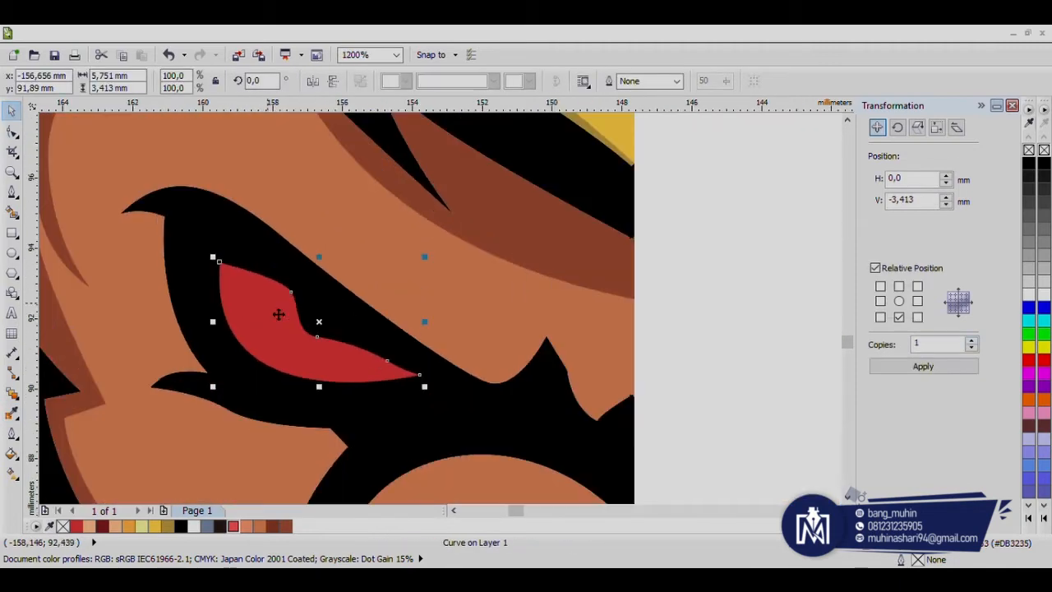
{"action": "scroll", "coordinate": [244, 273], "scroll_direction": "up", "scroll_amount": 2}
{"action": "left_click", "coordinate": [122, 204]}
{"action": "left_click_drag", "start_coordinate": [349, 315], "coordinate": [390, 345]}
{"action": "left_click_drag", "start_coordinate": [417, 394], "coordinate": [437, 439]}
{"action": "scroll", "coordinate": [449, 397], "scroll_direction": "down", "scroll_amount": 1}
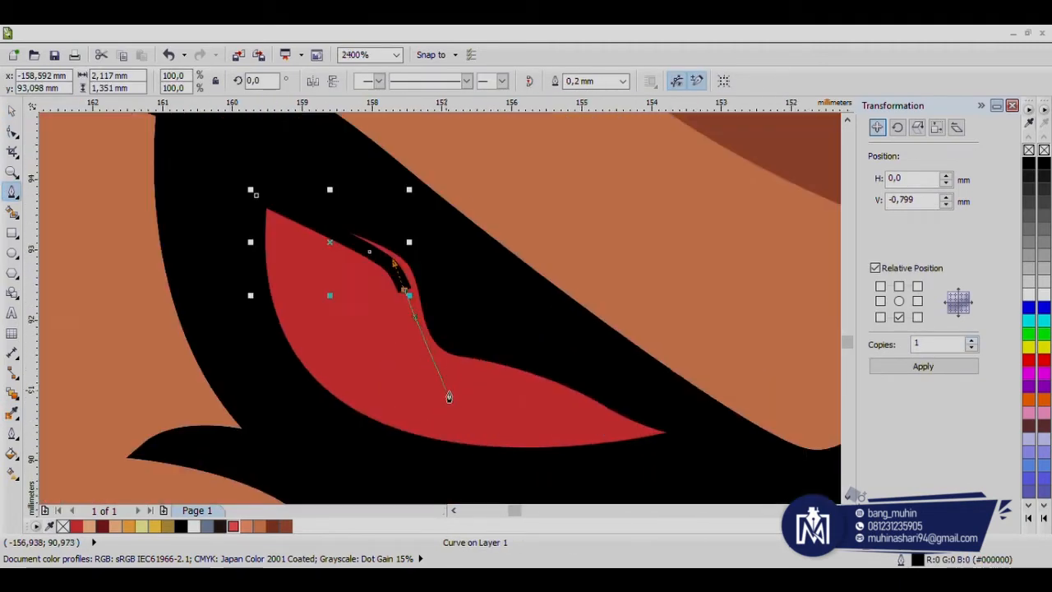
{"action": "left_click_drag", "start_coordinate": [459, 372], "coordinate": [509, 384]}
{"action": "double_click", "coordinate": [700, 441]}
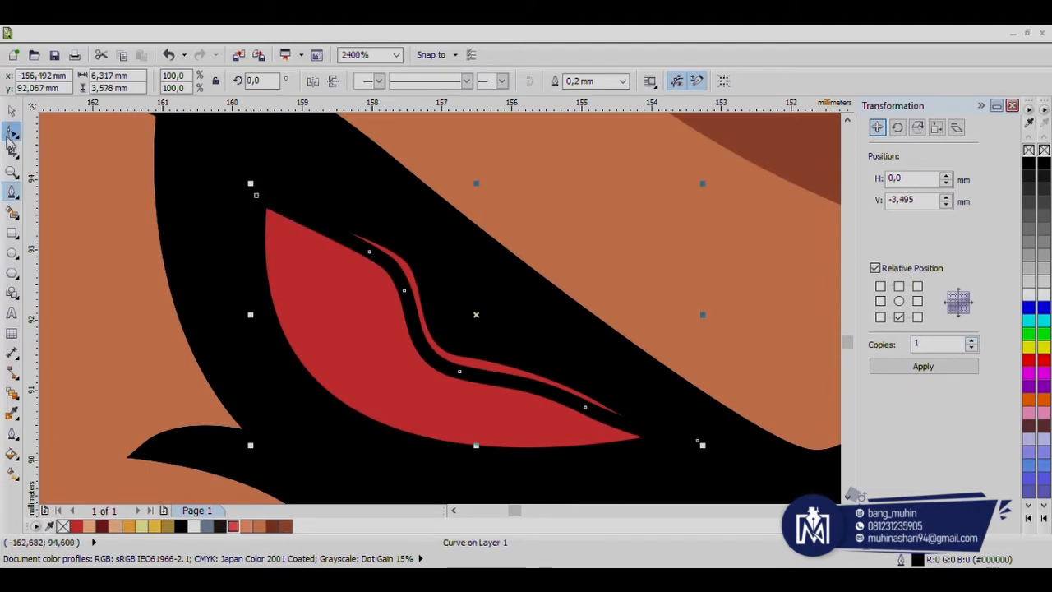
Intersect the curve with the eye, delete the curve, and fill the resulting inner area with the lighter red.
{"action": "key", "text": "space"}
{"action": "key", "text": "Delete"}
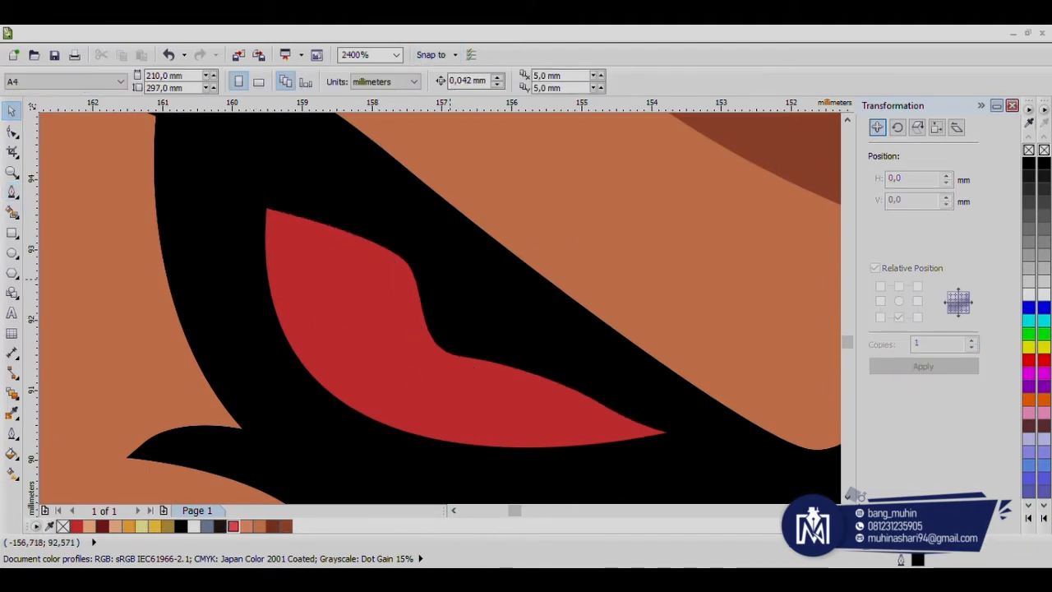
{"action": "left_click", "coordinate": [396, 296]}
{"action": "left_click", "coordinate": [232, 526]}
{"action": "scroll", "coordinate": [353, 324], "scroll_direction": "down", "scroll_amount": 2}
{"action": "left_click", "coordinate": [583, 316]}
Select all the objects of the head's left half and group them.
{"action": "scroll", "coordinate": [506, 316], "scroll_direction": "down", "scroll_amount": 3}
{"action": "left_click_drag", "start_coordinate": [542, 407], "coordinate": [387, 147]}
{"action": "key", "text": "ctrl+g"}
Try to mirror a copy of the grouped half to the right and nudge it against the centre line.
{"action": "left_click_drag", "start_coordinate": [407, 276], "coordinate": [535, 271]}
{"action": "right_click", "coordinate": [535, 272]}
{"action": "scroll", "coordinate": [526, 253], "scroll_direction": "up", "scroll_amount": 1}
{"action": "key", "text": "Left"}
{"action": "key", "text": "Left"}
{"action": "scroll", "coordinate": [508, 332], "scroll_direction": "up", "scroll_amount": 1}
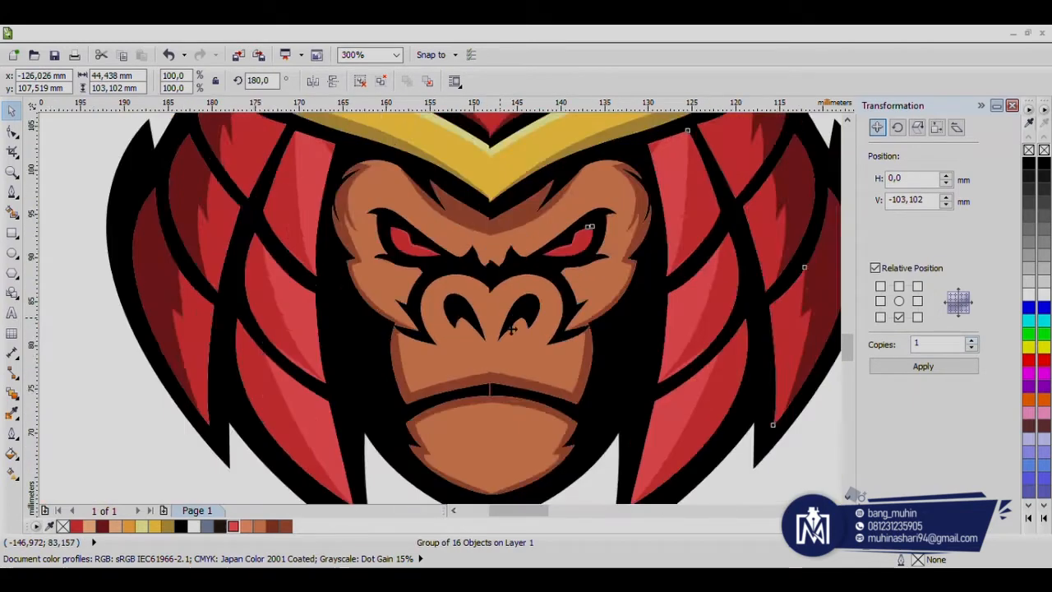
{"action": "scroll", "coordinate": [505, 313], "scroll_direction": "down", "scroll_amount": 1}
{"action": "key", "text": "ctrl+z"}
{"action": "key", "text": "ctrl+z"}
Frame the grouped half with a rectangle, moving its right edge slightly inside the centre cut and its left edge outward past the hair.
{"action": "left_click", "coordinate": [488, 239]}
{"action": "double_click", "coordinate": [11, 233], "text": "shift"}
{"action": "key", "text": "space"}
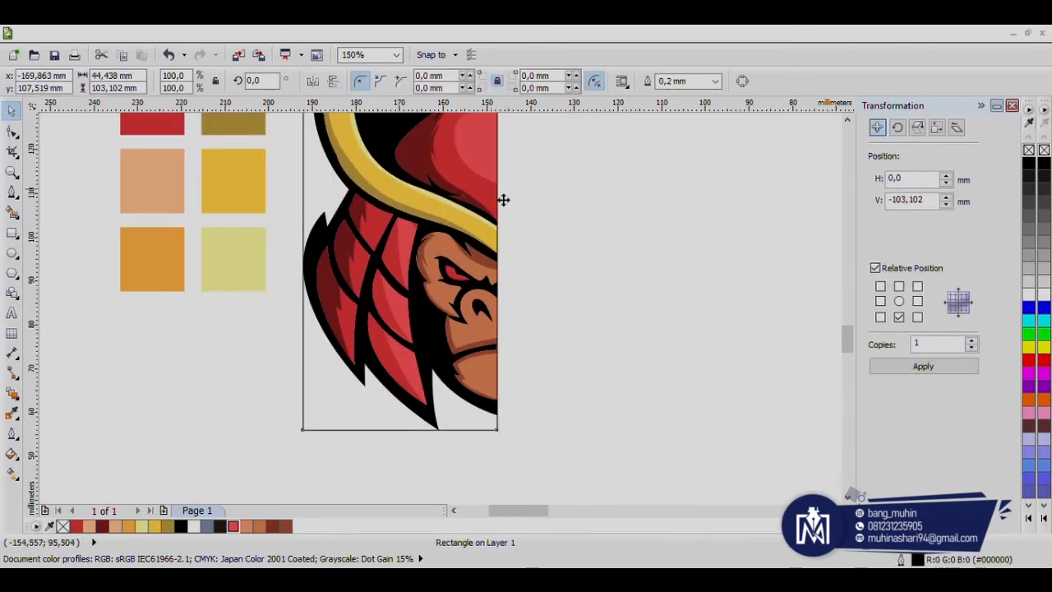
{"action": "scroll", "coordinate": [497, 201], "scroll_direction": "up", "scroll_amount": 4}
{"action": "left_click_drag", "start_coordinate": [519, 255], "coordinate": [509, 255]}
{"action": "scroll", "coordinate": [508, 248], "scroll_direction": "down", "scroll_amount": 4}
{"action": "left_click_drag", "start_coordinate": [307, 248], "coordinate": [291, 248]}
{"action": "scroll", "coordinate": [481, 404], "scroll_direction": "down", "scroll_amount": 1}
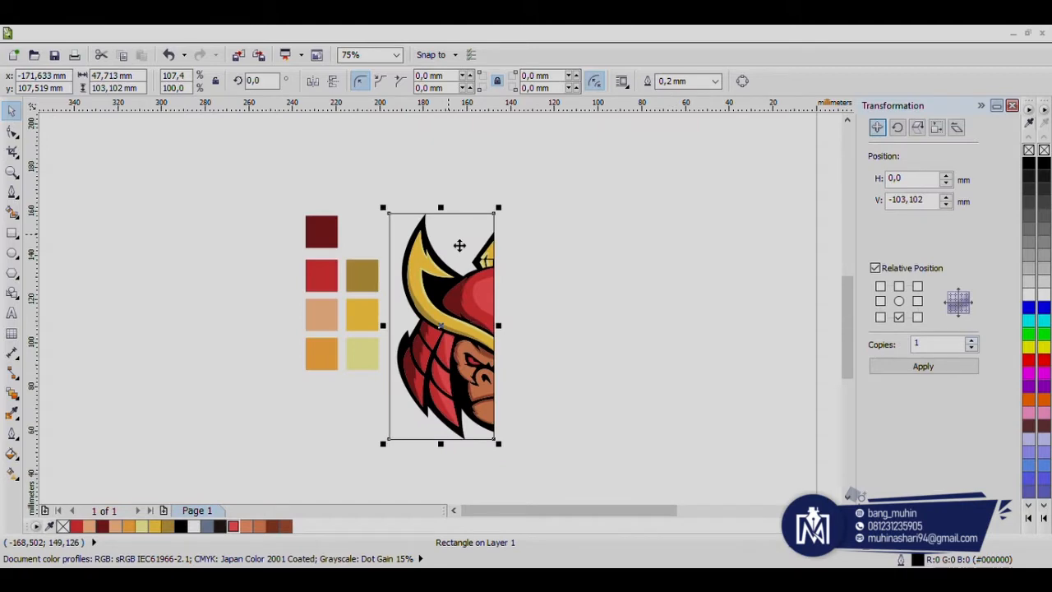
Intersect the rectangle with the grouped half, then delete the original group and the rectangle.
{"action": "scroll", "coordinate": [506, 205], "scroll_direction": "up", "scroll_amount": 6}
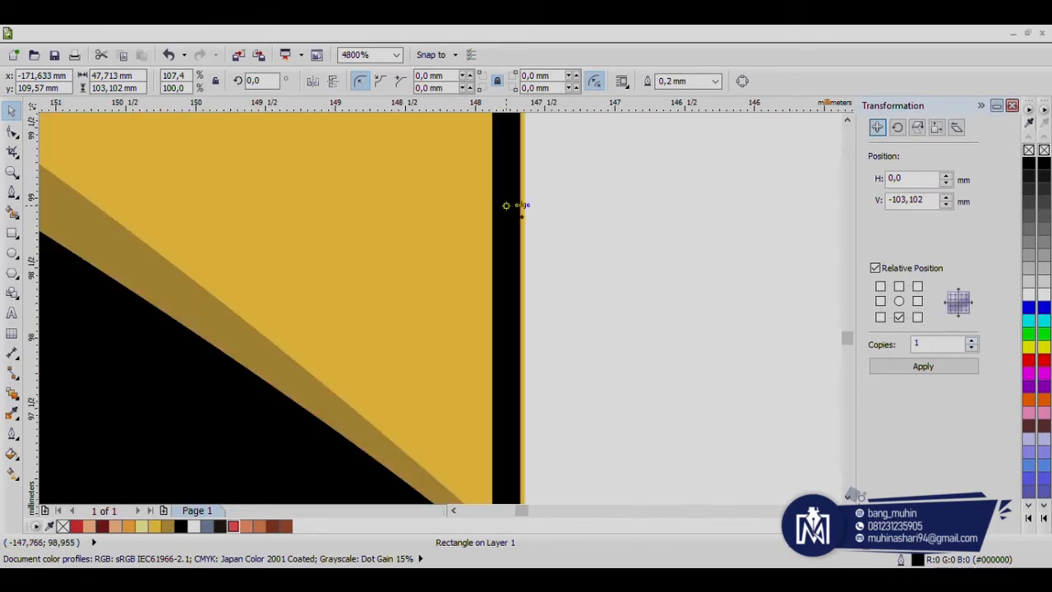
{"action": "left_click", "coordinate": [522, 206], "text": "shift"}
{"action": "left_click", "coordinate": [495, 82]}
{"action": "left_click", "coordinate": [524, 176]}
{"action": "key", "text": "Delete"}
{"action": "left_click", "coordinate": [508, 239]}
{"action": "key", "text": "Delete"}
Mirror a copy of the trimmed half to the right along the centre line to complete the head.
{"action": "scroll", "coordinate": [506, 254], "scroll_direction": "down", "scroll_amount": 5}
{"action": "scroll", "coordinate": [489, 365], "scroll_direction": "up", "scroll_amount": 1}
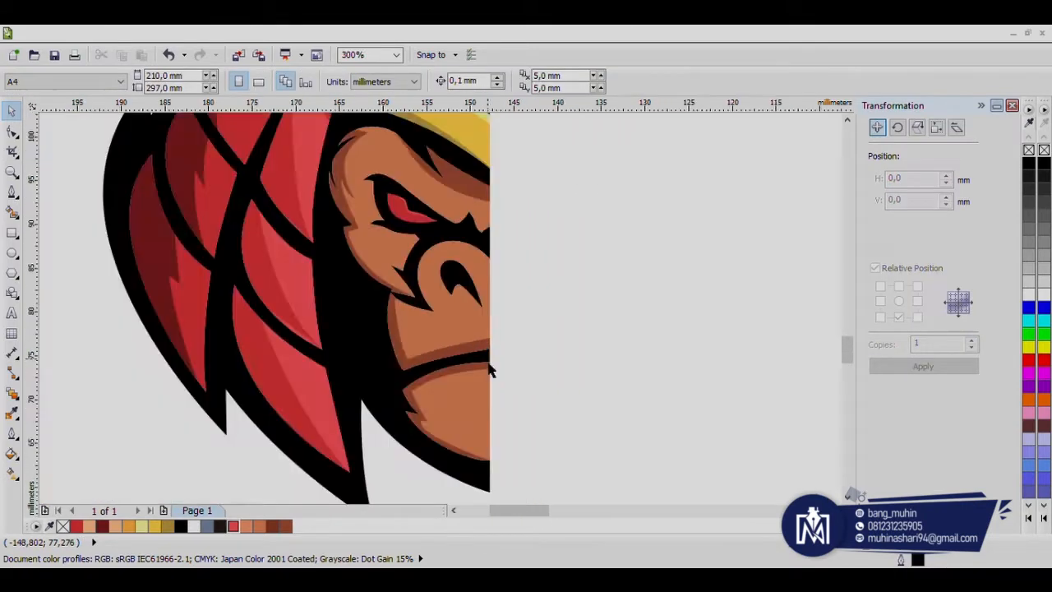
{"action": "scroll", "coordinate": [486, 363], "scroll_direction": "up", "scroll_amount": 3}
{"action": "left_click", "coordinate": [486, 363]}
{"action": "scroll", "coordinate": [569, 273], "scroll_direction": "down", "scroll_amount": 4}
{"action": "left_click_drag", "start_coordinate": [367, 144], "coordinate": [582, 190]}
{"action": "right_click", "coordinate": [582, 189]}
{"action": "scroll", "coordinate": [578, 275], "scroll_direction": "up", "scroll_amount": 2}
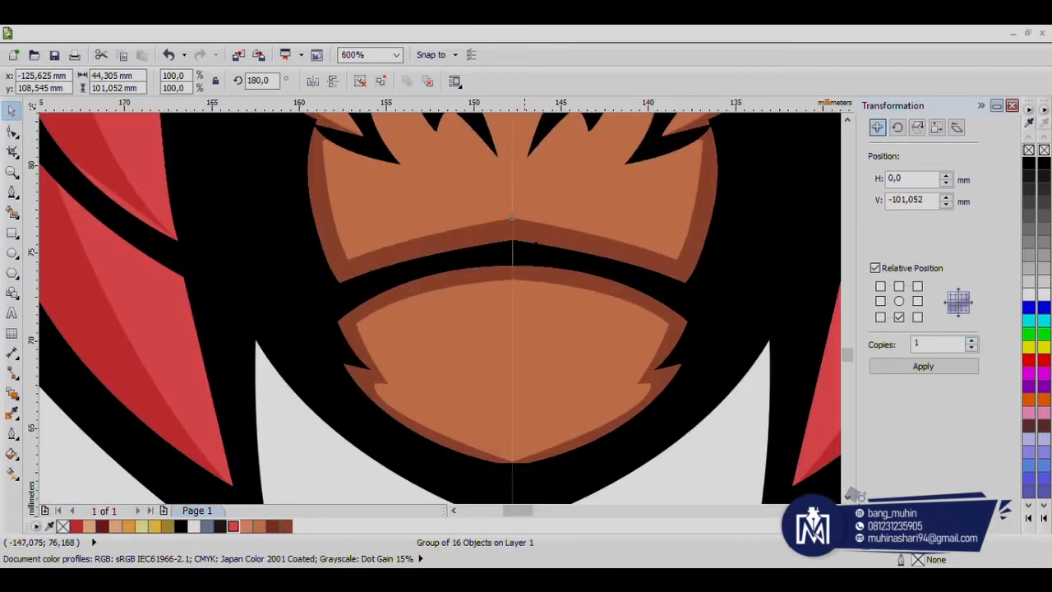
Try grouping the two halves, ungroup them again, and undo the test move of one half.
{"action": "scroll", "coordinate": [531, 251], "scroll_direction": "down", "scroll_amount": 5}
{"action": "left_click_drag", "start_coordinate": [630, 259], "coordinate": [539, 162]}
{"action": "key", "text": "ctrl+g"}
{"action": "scroll", "coordinate": [573, 188], "scroll_direction": "up", "scroll_amount": 2}
{"action": "key", "text": "ctrl+u"}
{"action": "left_click_drag", "start_coordinate": [637, 213], "coordinate": [655, 215]}
{"action": "key", "text": "ctrl+z"}
Ungroup all objects in both halves and weld the two black base shapes into one, undoing the test move.
{"action": "left_click", "coordinate": [381, 82]}
{"action": "left_click", "coordinate": [518, 222]}
{"action": "left_click", "coordinate": [381, 81]}
{"action": "left_click", "coordinate": [576, 211]}
{"action": "scroll", "coordinate": [570, 220], "scroll_direction": "up", "scroll_amount": 1}
{"action": "left_click", "coordinate": [492, 223], "text": "shift"}
{"action": "left_click", "coordinate": [454, 81]}
{"action": "left_click_drag", "start_coordinate": [656, 235], "coordinate": [707, 237]}
{"action": "key", "text": "ctrl+z"}
Move the colour swatches about 50 mm farther left, away from the head.
{"action": "scroll", "coordinate": [677, 270], "scroll_direction": "down", "scroll_amount": 1}
{"action": "left_click_drag", "start_coordinate": [504, 277], "coordinate": [394, 277]}
{"action": "left_click", "coordinate": [716, 352]}
{"action": "scroll", "coordinate": [716, 352], "scroll_direction": "up", "scroll_amount": 1}
{"action": "scroll", "coordinate": [693, 342], "scroll_direction": "down", "scroll_amount": 1}
{"action": "scroll", "coordinate": [648, 336], "scroll_direction": "up", "scroll_amount": 1}
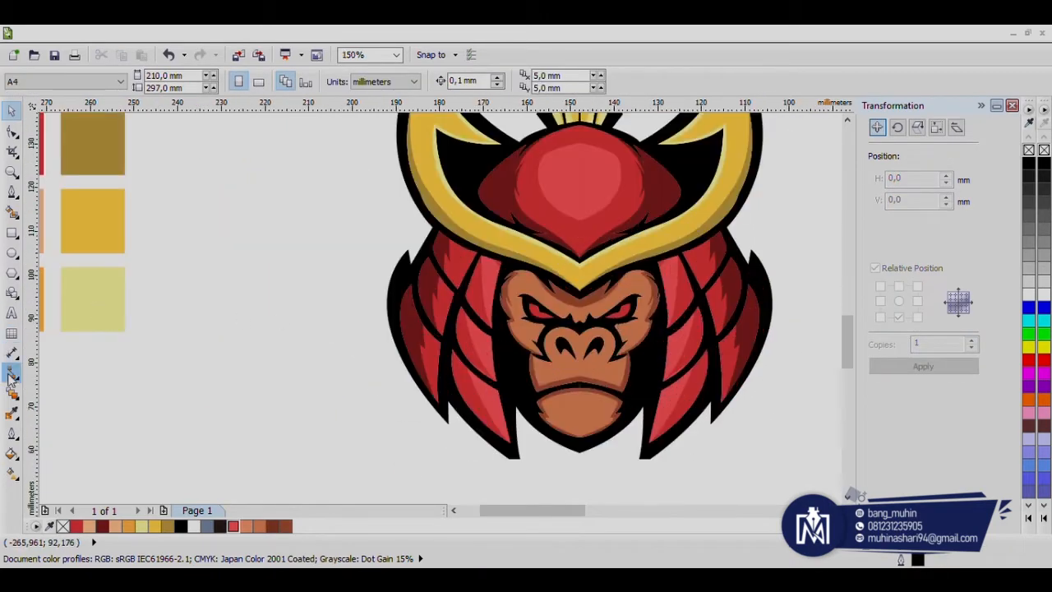
Add the text WOX in the Infinite Justice font, place it directly under the chin and enlarge it to about 86.6 pt.
{"action": "left_click", "coordinate": [11, 312]}
{"action": "scroll", "coordinate": [456, 280], "scroll_direction": "down", "scroll_amount": 1}
{"action": "scroll", "coordinate": [536, 421], "scroll_direction": "up", "scroll_amount": 1}
{"action": "left_click", "coordinate": [12, 110]}
{"action": "left_click", "coordinate": [410, 83]}
{"action": "left_click", "coordinate": [396, 124]}
{"action": "left_click_drag", "start_coordinate": [616, 420], "coordinate": [686, 401], "text": "shift"}
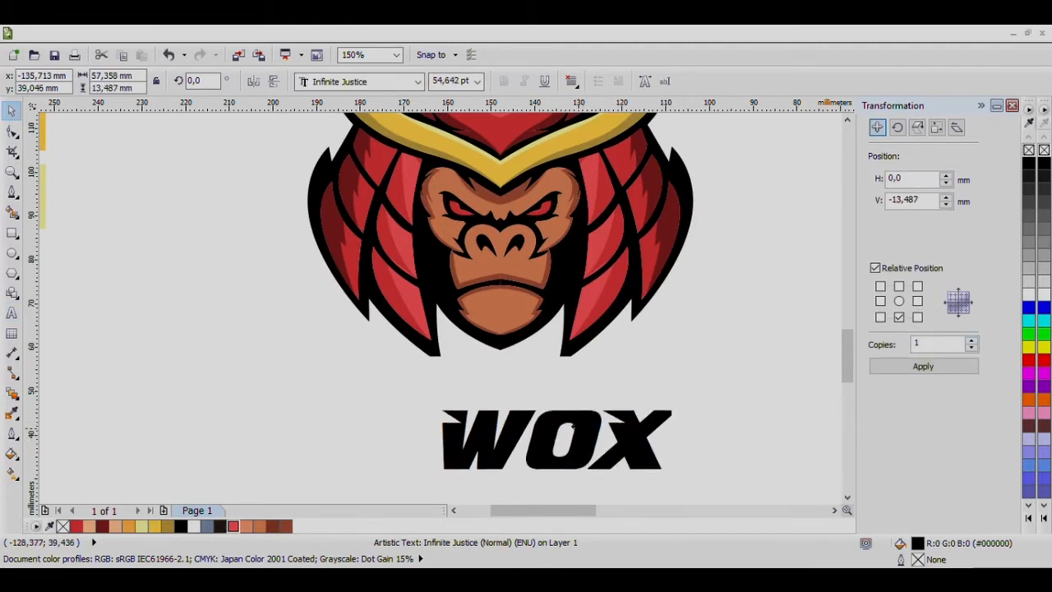
{"action": "left_click_drag", "start_coordinate": [591, 446], "coordinate": [537, 388]}
{"action": "left_click_drag", "start_coordinate": [630, 347], "coordinate": [702, 330], "text": "shift"}
Apply an envelope to WOX, pulling its lower corners down and arching the bottom edge upward in the middle.
{"action": "left_click", "coordinate": [56, 458]}
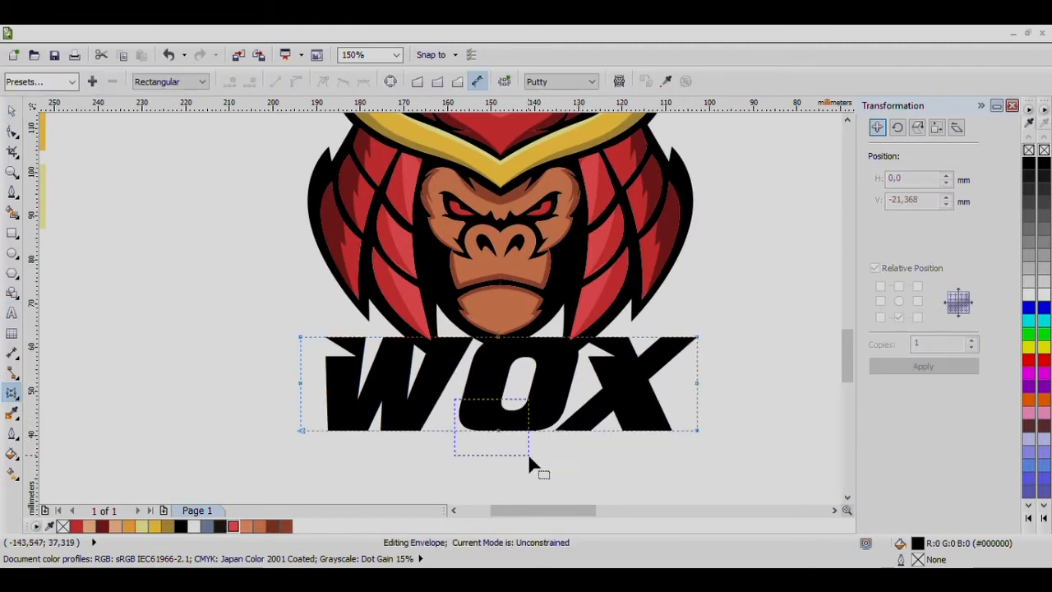
{"action": "left_click_drag", "start_coordinate": [697, 431], "coordinate": [697, 472]}
{"action": "left_click_drag", "start_coordinate": [514, 474], "coordinate": [538, 436]}
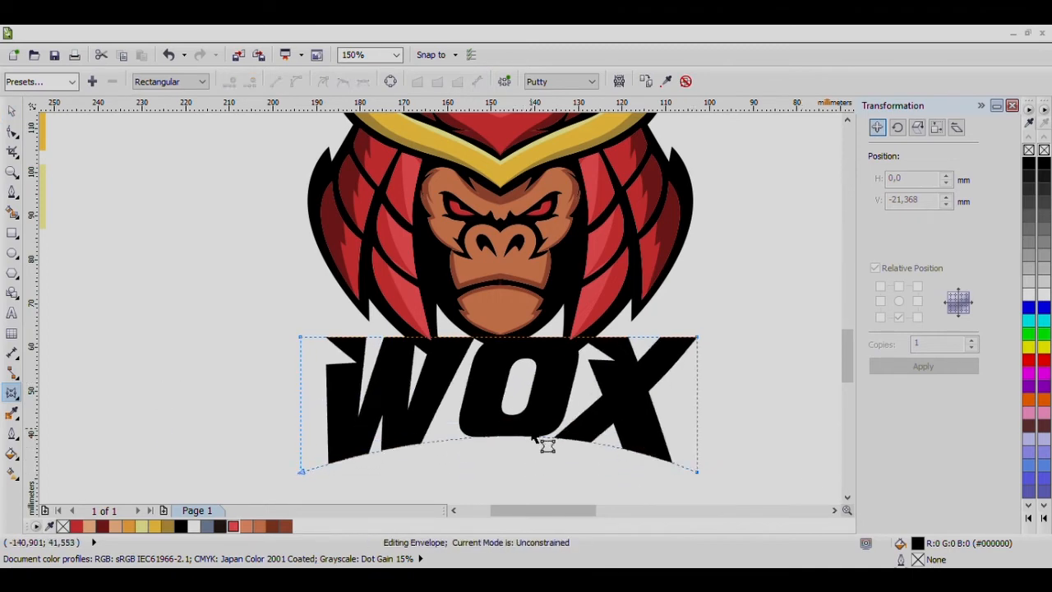
{"action": "key", "text": "space"}
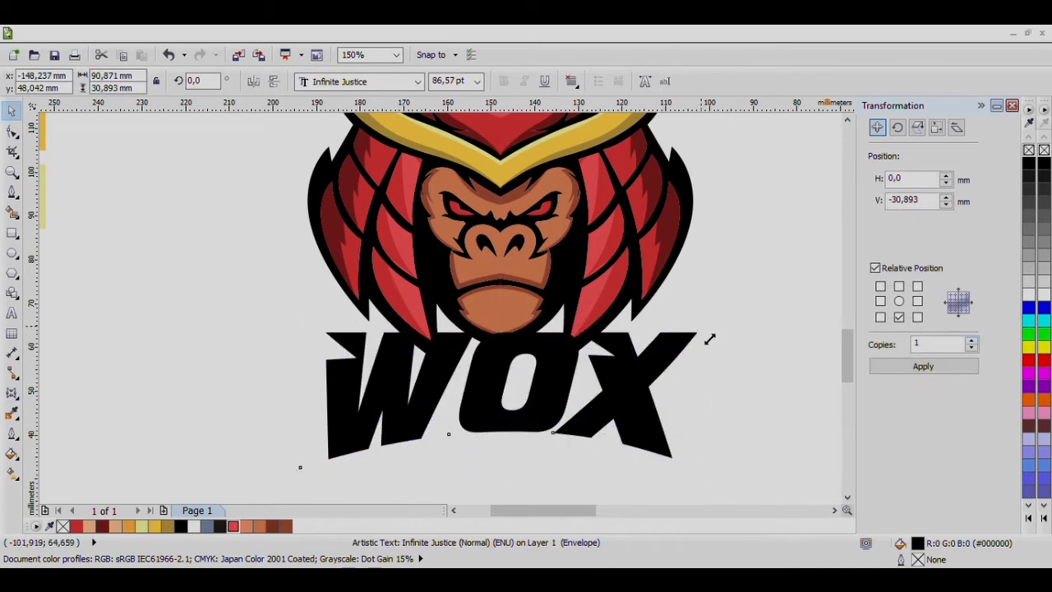
{"action": "scroll", "coordinate": [477, 399], "scroll_direction": "down", "scroll_amount": 3}
{"action": "scroll", "coordinate": [477, 399], "scroll_direction": "up", "scroll_amount": 3}
Fill WOX with grey #CCCCCC, give it a thick black outline, and convert the outline to an object.
{"action": "left_click", "coordinate": [1028, 268]}
{"action": "right_click", "coordinate": [1029, 162]}
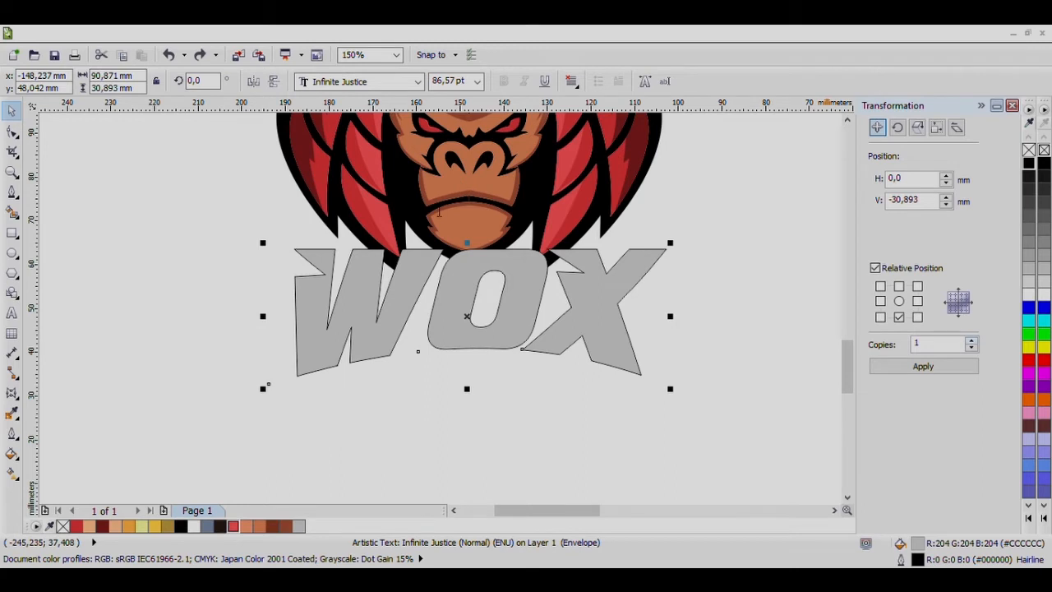
{"action": "key", "text": "ctrl+shift+z"}
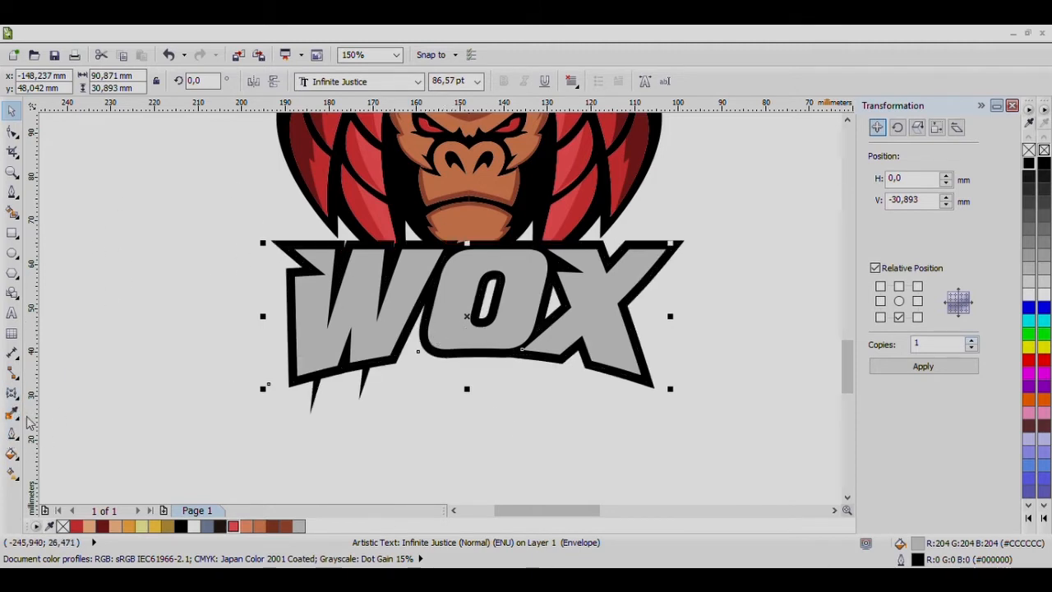
{"action": "key", "text": "ctrl+shift+q"}
Draw a closed shape around the two outline spikes below the W, trim them off with it and delete the leftover shape.
{"action": "scroll", "coordinate": [354, 376], "scroll_direction": "up", "scroll_amount": 2}
{"action": "left_click", "coordinate": [11, 132]}
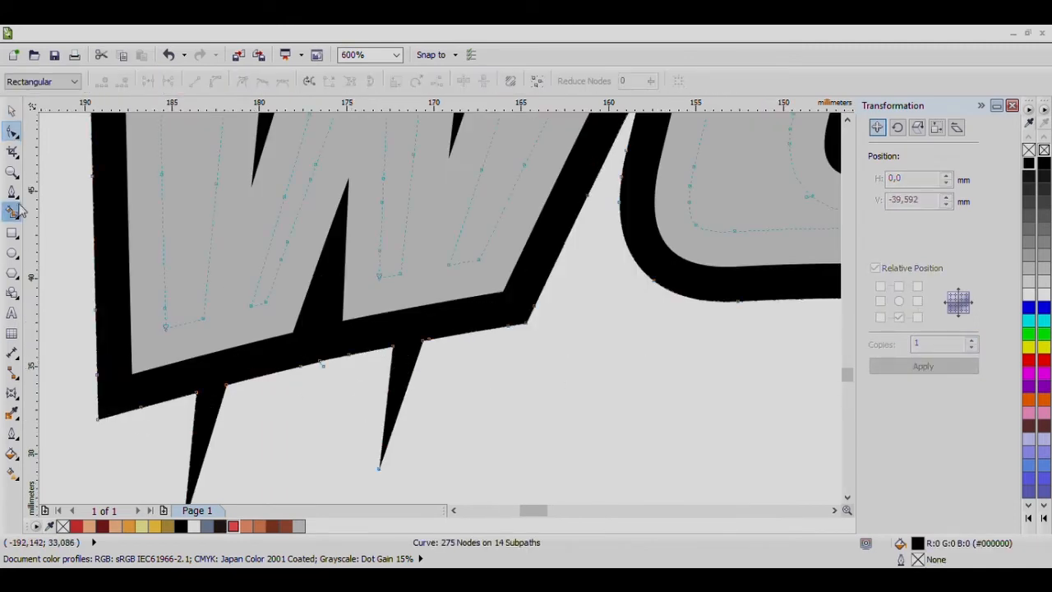
{"action": "left_click", "coordinate": [12, 191]}
{"action": "left_click", "coordinate": [80, 437]}
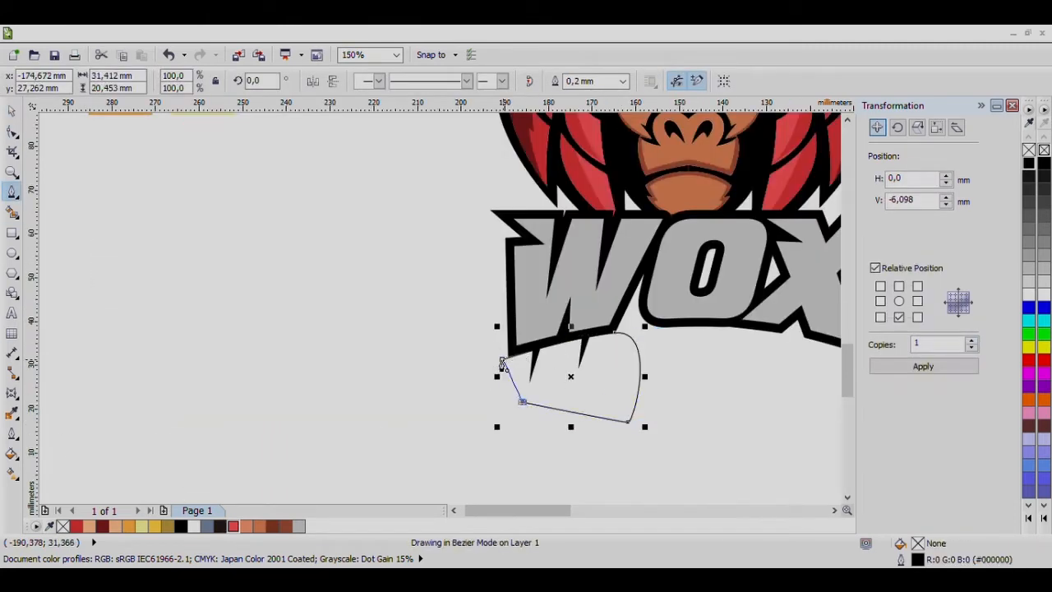
{"action": "left_click", "coordinate": [527, 214], "text": "shift"}
{"action": "scroll", "coordinate": [441, 201], "scroll_direction": "down", "scroll_amount": 3}
{"action": "left_click", "coordinate": [498, 305]}
{"action": "key", "text": "Delete"}
Draw a wide ellipse about 149 mm by 58 mm overlapping the lower half of the WOX letters.
{"action": "scroll", "coordinate": [528, 251], "scroll_direction": "up", "scroll_amount": 1}
{"action": "left_click", "coordinate": [510, 254]}
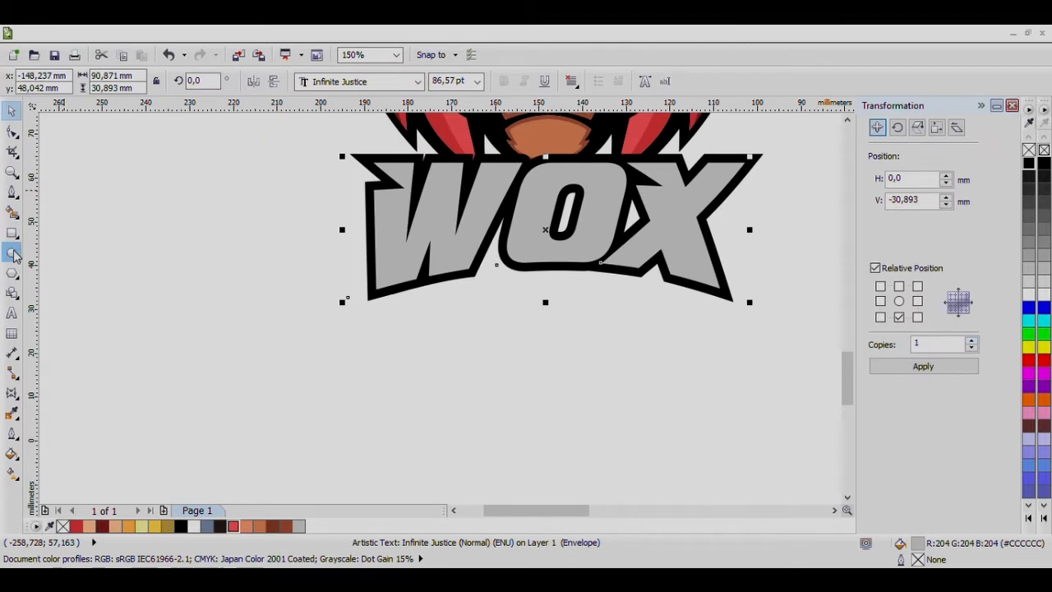
{"action": "left_click", "coordinate": [13, 252]}
{"action": "left_click_drag", "start_coordinate": [183, 220], "coordinate": [835, 473]}
{"action": "key", "text": "space"}
{"action": "left_click_drag", "start_coordinate": [534, 322], "coordinate": [534, 312]}
Intersect the ellipse with the WOX letters and delete the ellipse.
{"action": "left_click", "coordinate": [548, 195], "text": "shift"}
{"action": "left_click", "coordinate": [486, 81]}
{"action": "left_click", "coordinate": [712, 312]}
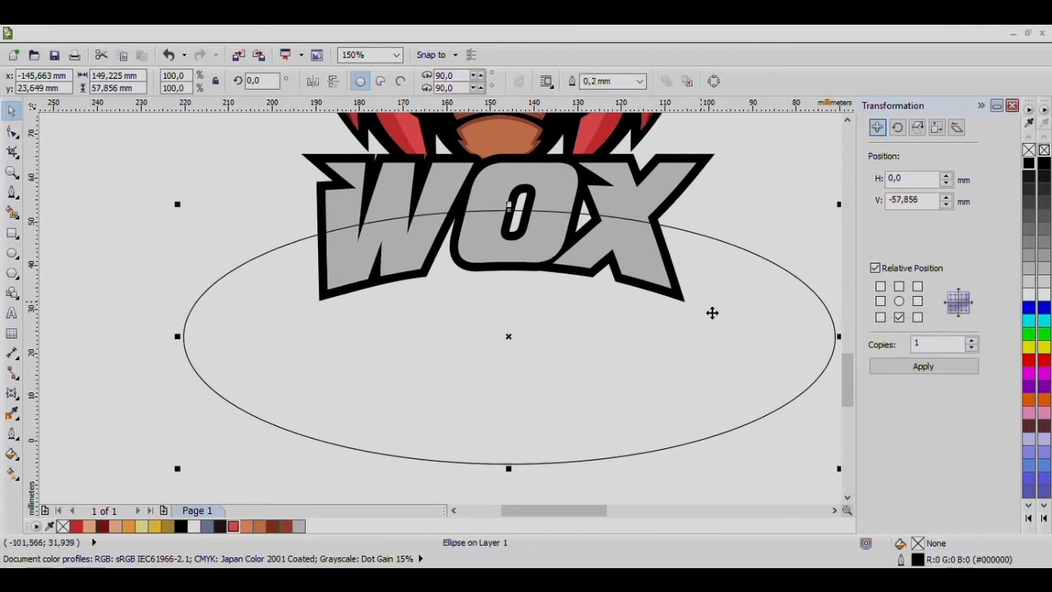
{"action": "key", "text": "Delete"}
Fill the lower section of the letters with grey and apply a vertical linear gradient that fades downward to a lighter tone.
{"action": "left_click", "coordinate": [637, 247]}
{"action": "left_click", "coordinate": [1029, 244]}
{"action": "scroll", "coordinate": [589, 189], "scroll_direction": "up", "scroll_amount": 1}
{"action": "left_click", "coordinate": [520, 194]}
{"action": "left_click", "coordinate": [12, 472]}
{"action": "left_click_drag", "start_coordinate": [402, 241], "coordinate": [408, 338]}
{"action": "scroll", "coordinate": [404, 238], "scroll_direction": "down", "scroll_amount": 2}
{"action": "scroll", "coordinate": [409, 176], "scroll_direction": "up", "scroll_amount": 1}
Fill the WOX letters with white and give them a grey #666666 outline.
{"action": "left_click", "coordinate": [411, 197]}
{"action": "left_click", "coordinate": [1044, 294]}
{"action": "key", "text": "space"}
{"action": "scroll", "coordinate": [460, 312], "scroll_direction": "down", "scroll_amount": 1}
{"action": "scroll", "coordinate": [432, 230], "scroll_direction": "up", "scroll_amount": 1}
{"action": "scroll", "coordinate": [571, 341], "scroll_direction": "down", "scroll_amount": 1}
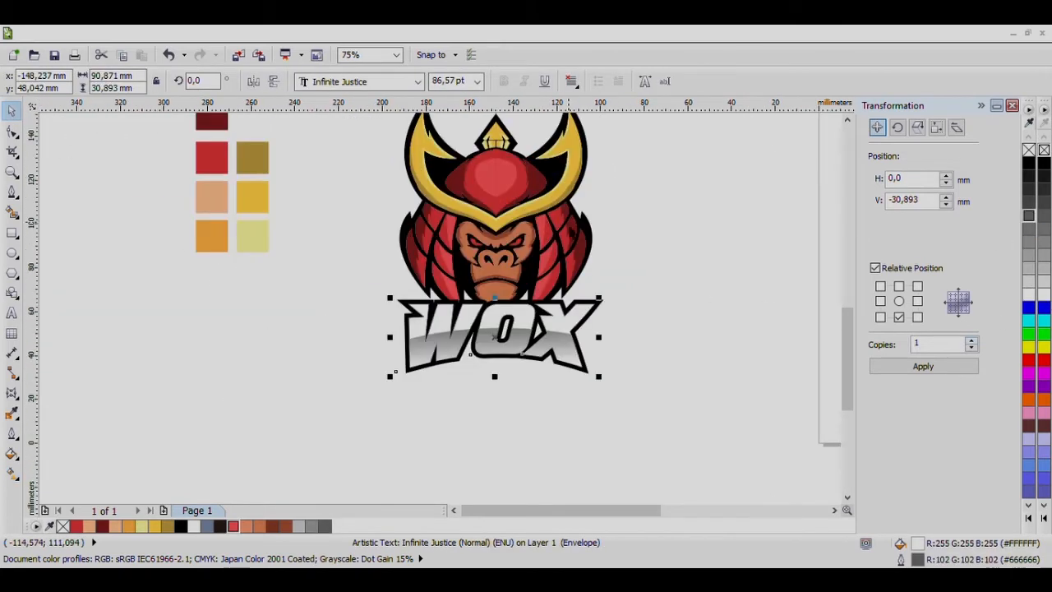
Adjust the lower section's linear gradient to a 270° angle and 12% edge pad, undoing the trial colour change.
{"action": "left_click", "coordinate": [503, 345]}
{"action": "scroll", "coordinate": [503, 344], "scroll_direction": "up", "scroll_amount": 1}
{"action": "scroll", "coordinate": [495, 335], "scroll_direction": "up", "scroll_amount": 1}
{"action": "left_click", "coordinate": [11, 472]}
{"action": "scroll", "coordinate": [502, 297], "scroll_direction": "down", "scroll_amount": 2}
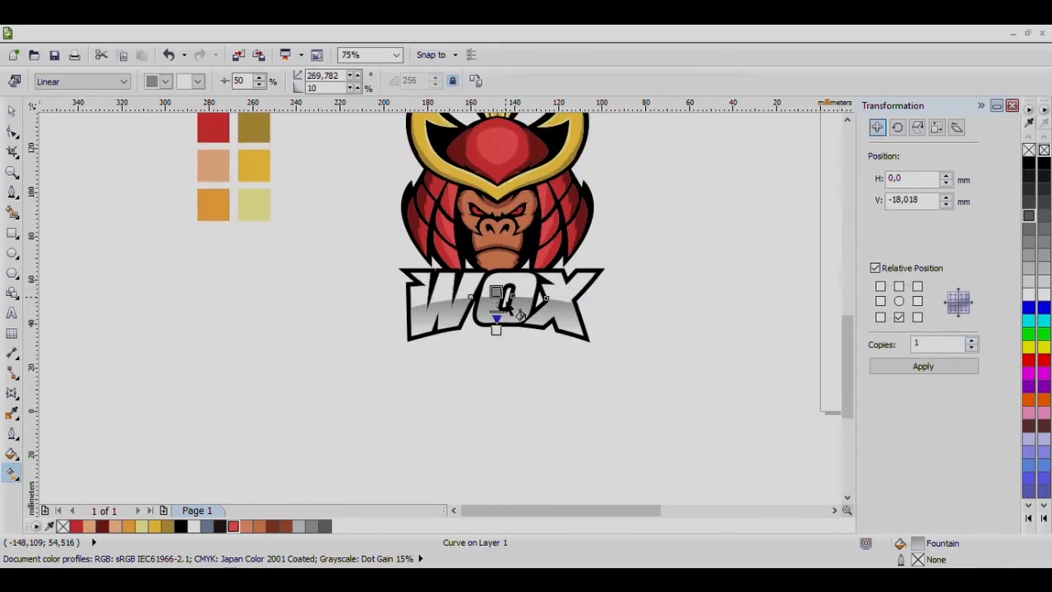
{"action": "scroll", "coordinate": [514, 306], "scroll_direction": "up", "scroll_amount": 1}
{"action": "left_click", "coordinate": [1027, 203]}
{"action": "key", "text": "ctrl+z"}
{"action": "left_click_drag", "start_coordinate": [526, 296], "coordinate": [527, 307]}
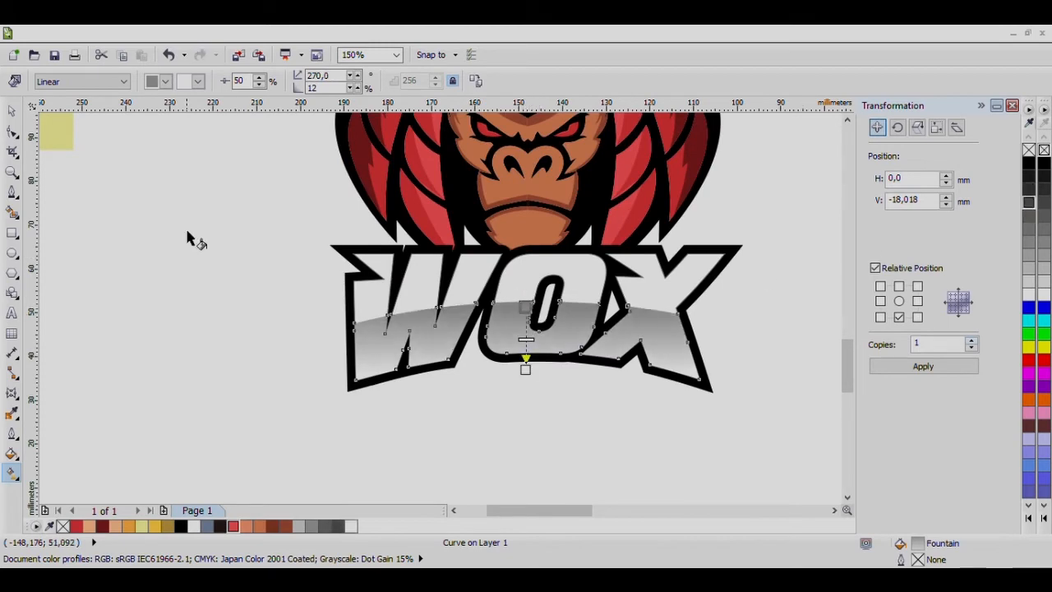
Merge the black head silhouette and the black backing of the WOX letters into one curve.
{"action": "key", "text": "space"}
{"action": "scroll", "coordinate": [407, 278], "scroll_direction": "down", "scroll_amount": 1}
{"action": "left_click", "coordinate": [601, 309]}
{"action": "scroll", "coordinate": [601, 309], "scroll_direction": "down", "scroll_amount": 1}
{"action": "scroll", "coordinate": [551, 287], "scroll_direction": "up", "scroll_amount": 2}
{"action": "scroll", "coordinate": [465, 293], "scroll_direction": "up", "scroll_amount": 1}
{"action": "left_click_drag", "start_coordinate": [466, 289], "coordinate": [474, 291]}
{"action": "key", "text": "ctrl+z"}
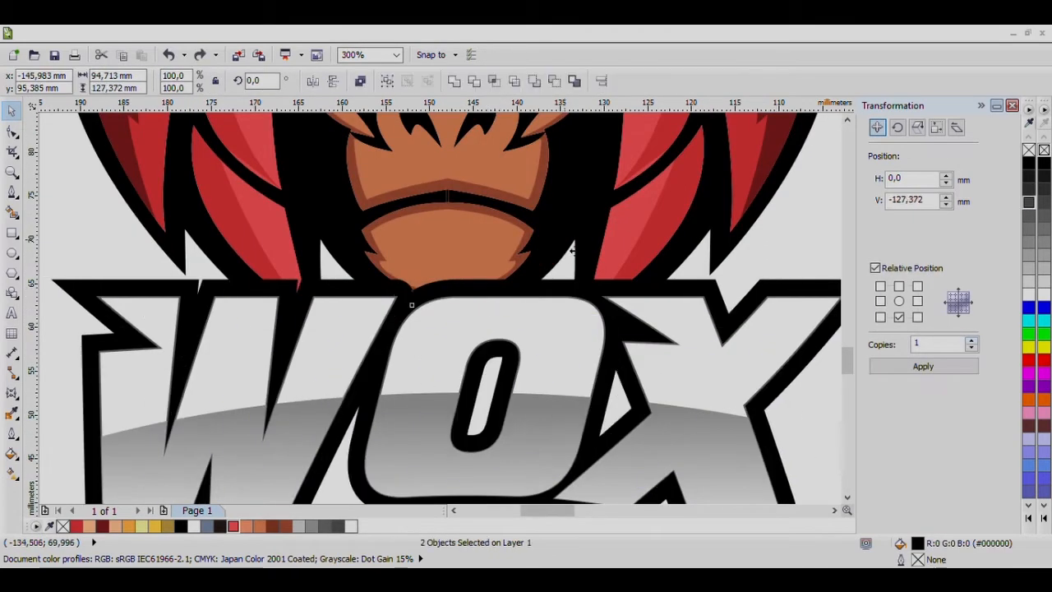
{"action": "left_click", "coordinate": [566, 249], "text": "shift"}
{"action": "key", "text": "ctrl+l"}
{"action": "key", "text": "ctrl+z"}
Change the outline of the WOX letters to the lighter red used in the artwork.
{"action": "scroll", "coordinate": [494, 261], "scroll_direction": "down", "scroll_amount": 2}
{"action": "left_click_drag", "start_coordinate": [607, 357], "coordinate": [378, 247]}
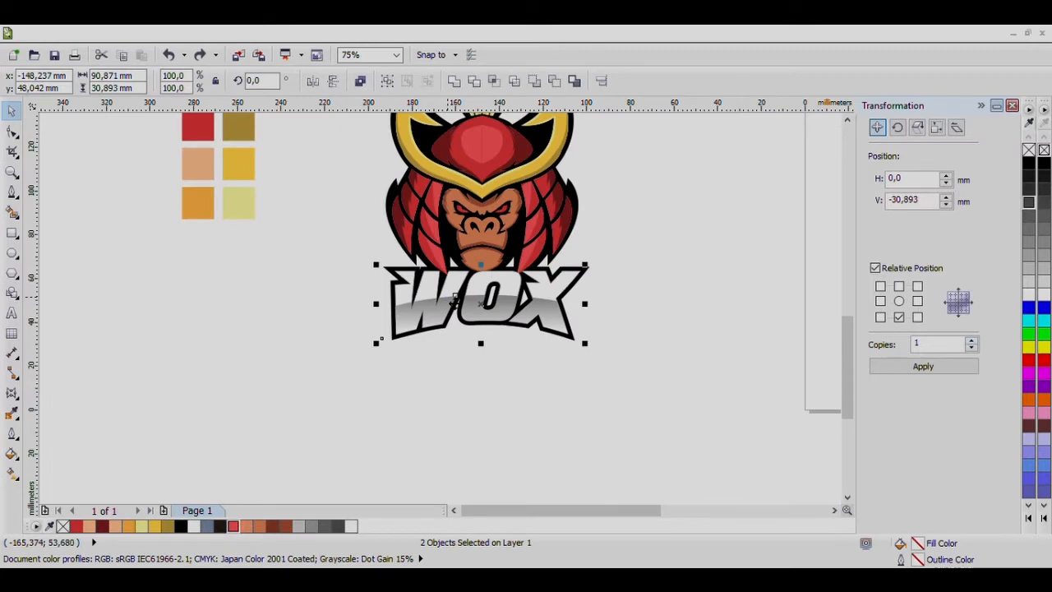
{"action": "left_click", "coordinate": [580, 305]}
{"action": "scroll", "coordinate": [567, 296], "scroll_direction": "up", "scroll_amount": 1}
{"action": "left_click", "coordinate": [563, 294]}
{"action": "right_click", "coordinate": [1028, 360]}
{"action": "scroll", "coordinate": [566, 286], "scroll_direction": "up", "scroll_amount": 1}
{"action": "right_click", "coordinate": [237, 525]}
{"action": "scroll", "coordinate": [414, 444], "scroll_direction": "down", "scroll_amount": 2}
{"action": "left_click", "coordinate": [583, 297]}
{"action": "scroll", "coordinate": [583, 297], "scroll_direction": "up", "scroll_amount": 1}
{"action": "left_click_drag", "start_coordinate": [589, 249], "coordinate": [603, 249]}
{"action": "key", "text": "ctrl+z"}
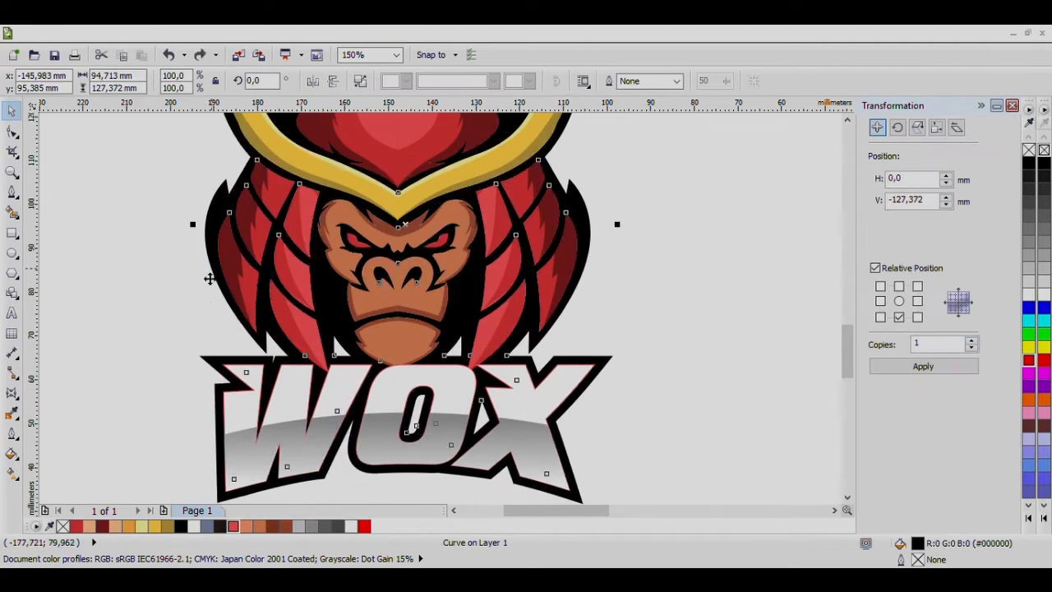
Draw a square about 209 mm wide over the logo, filled grey with no outline.
{"action": "scroll", "coordinate": [468, 351], "scroll_direction": "down", "scroll_amount": 2}
{"action": "left_click", "coordinate": [12, 232]}
{"action": "left_click_drag", "start_coordinate": [370, 216], "coordinate": [599, 445]}
{"action": "left_click", "coordinate": [1029, 229]}
{"action": "right_click", "coordinate": [1030, 150]}
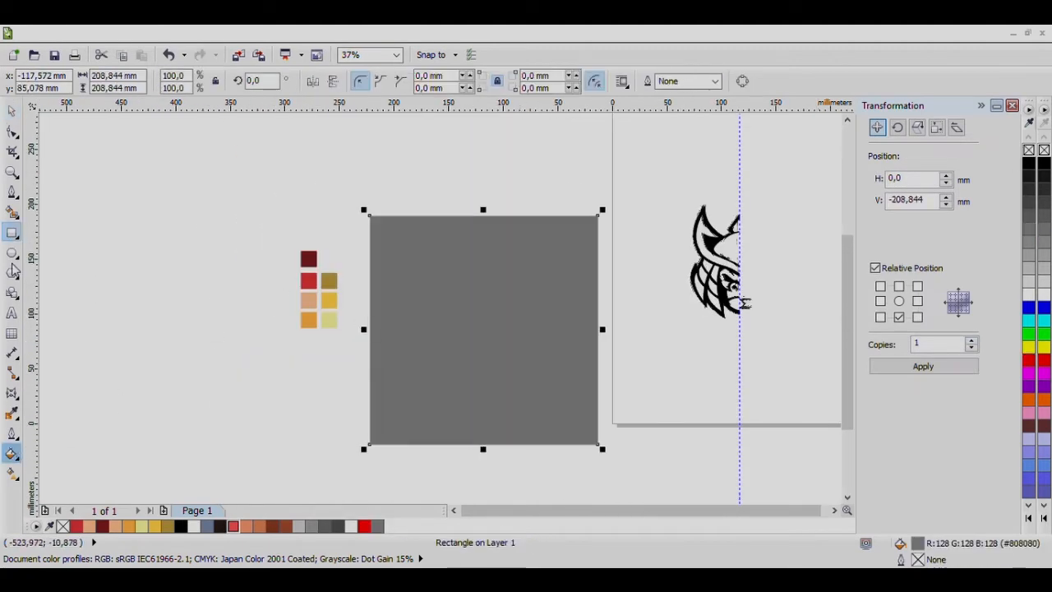
Give the square a radial gradient from a light centre to grey edges and send it behind the logo.
{"action": "key", "text": "g"}
{"action": "left_click", "coordinate": [108, 108]}
{"action": "left_click", "coordinate": [12, 110]}
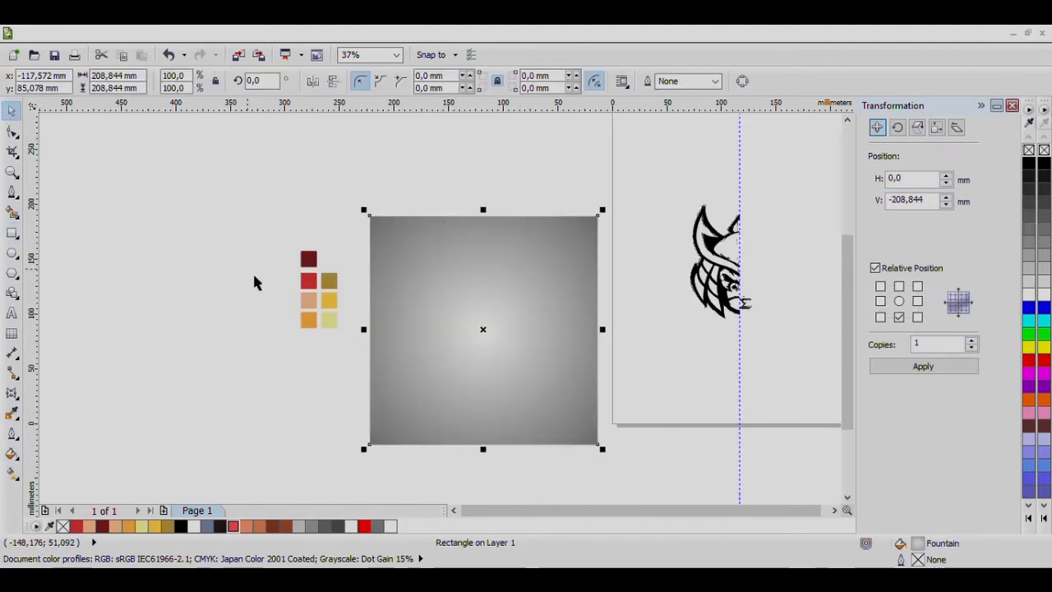
{"action": "key", "text": "shift+Page_Down"}
Group the logo artwork, centre it on the gradient background square, and ungroup it.
{"action": "left_click_drag", "start_coordinate": [566, 272], "coordinate": [540, 265]}
{"action": "scroll", "coordinate": [451, 351], "scroll_direction": "up", "scroll_amount": 1}
{"action": "scroll", "coordinate": [524, 273], "scroll_direction": "down", "scroll_amount": 1}
{"action": "left_click_drag", "start_coordinate": [366, 143], "coordinate": [624, 419]}
{"action": "key", "text": "ctrl+g"}
{"action": "key", "text": "c"}
{"action": "key", "text": "e"}
{"action": "left_click", "coordinate": [536, 300]}
{"action": "key", "text": "ctrl+u"}
{"action": "left_click", "coordinate": [693, 346]}
Add a one-step outside contour with a 1.03 mm offset and blue fill around the logo's black silhouette.
{"action": "scroll", "coordinate": [473, 275], "scroll_direction": "up", "scroll_amount": 1}
{"action": "left_click", "coordinate": [558, 227]}
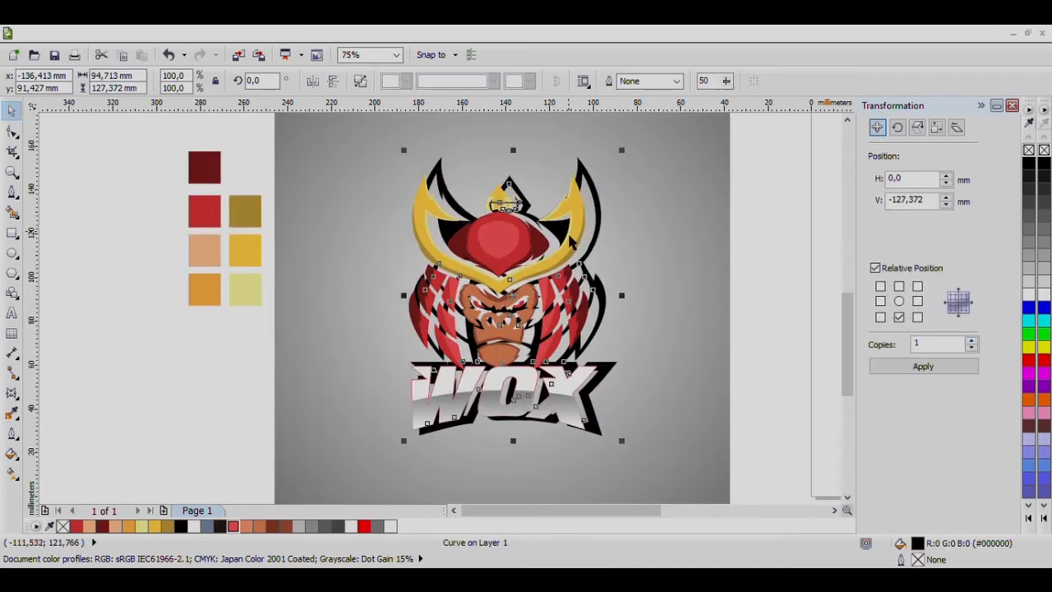
{"action": "scroll", "coordinate": [533, 191], "scroll_direction": "up", "scroll_amount": 1}
{"action": "left_click", "coordinate": [40, 412]}
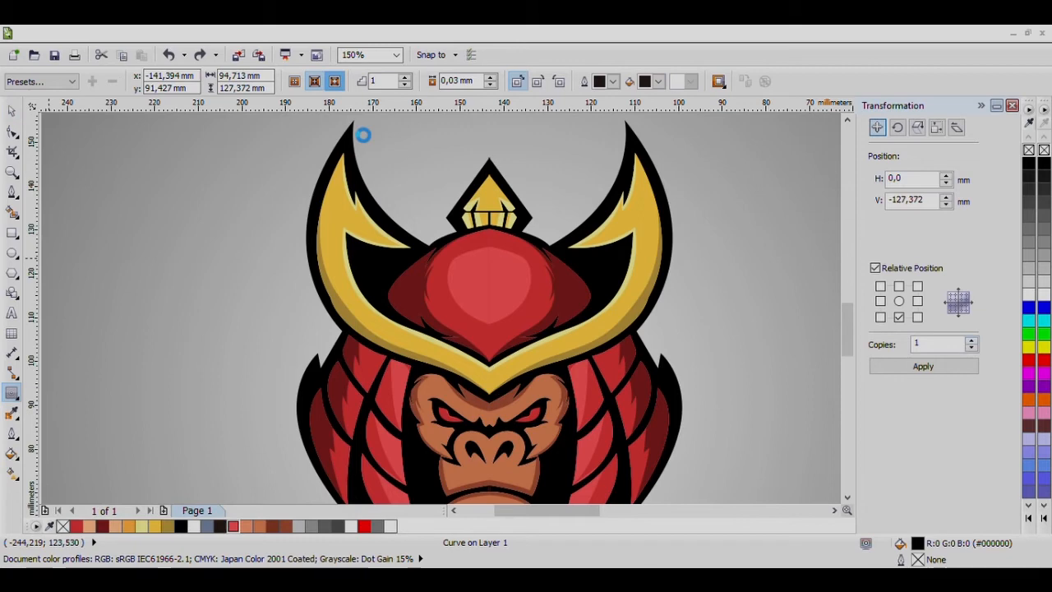
{"action": "scroll", "coordinate": [496, 179], "scroll_direction": "up", "scroll_amount": 1}
{"action": "left_click", "coordinate": [1029, 230]}
{"action": "key", "text": "ctrl+z"}
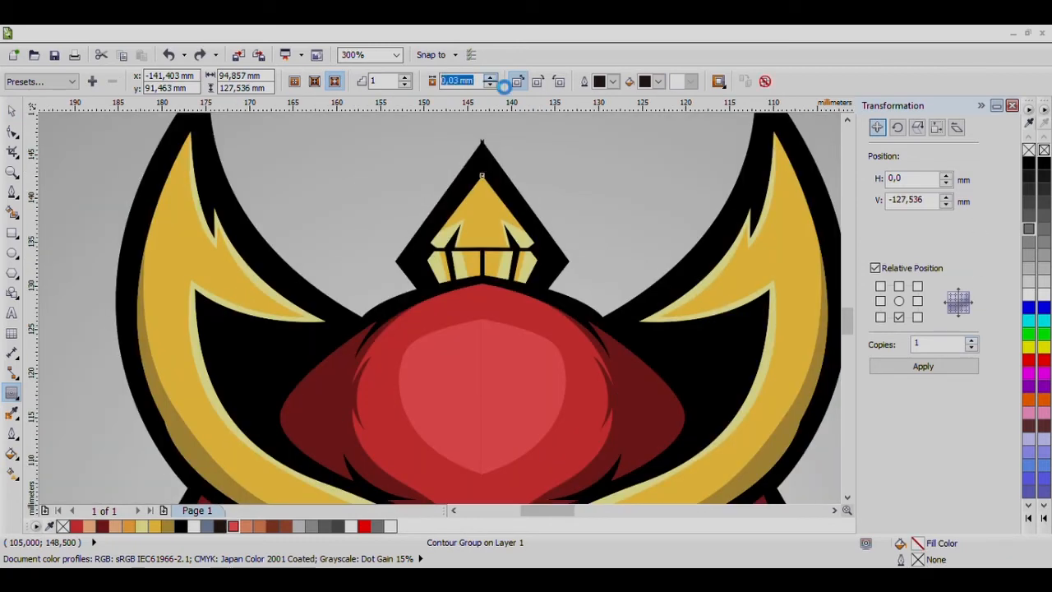
{"action": "type", "text": "0,53"}
{"action": "key", "text": "Return"}
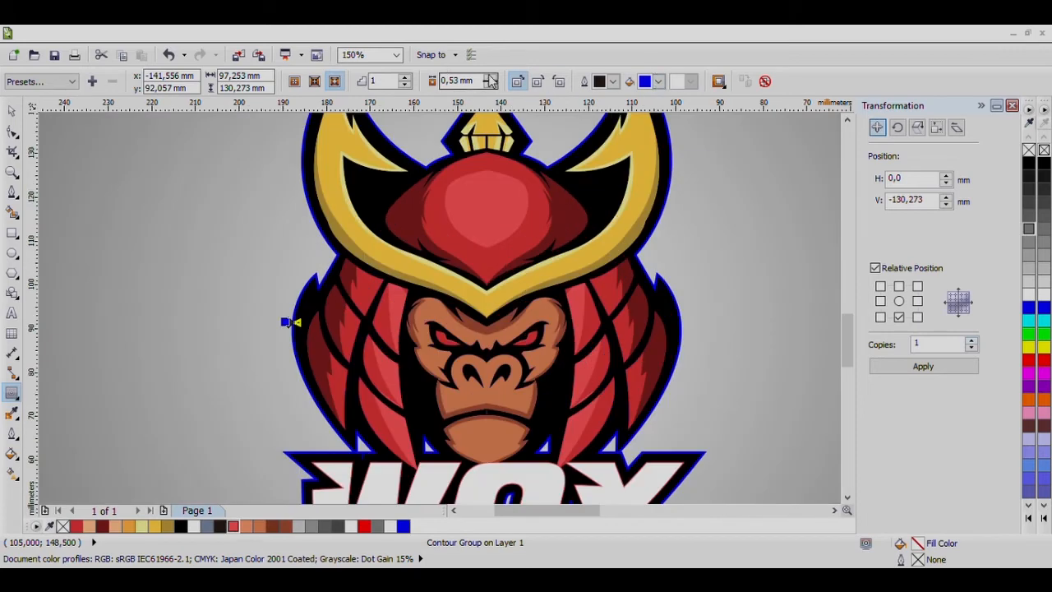
{"action": "scroll", "coordinate": [492, 185], "scroll_direction": "down", "scroll_amount": 1}
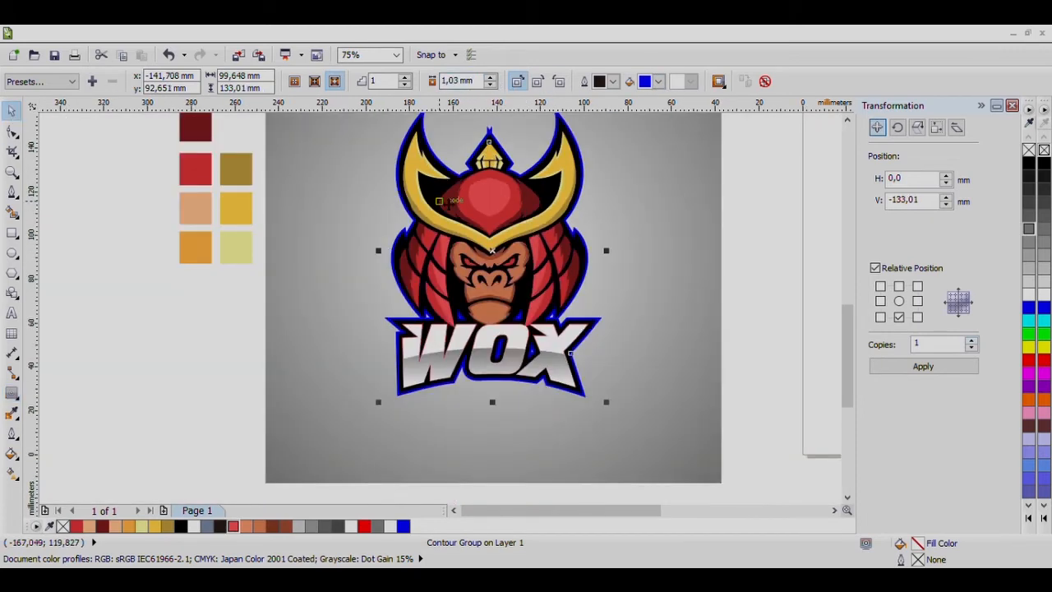
Break the blue contour apart from the silhouette and delete the stray nodes at the tip above the helmet ornament.
{"action": "key", "text": "ctrl+k"}
{"action": "left_click", "coordinate": [730, 251]}
{"action": "scroll", "coordinate": [490, 129], "scroll_direction": "up", "scroll_amount": 4}
{"action": "double_click", "coordinate": [508, 197]}
{"action": "scroll", "coordinate": [485, 166], "scroll_direction": "down", "scroll_amount": 1}
{"action": "double_click", "coordinate": [504, 132]}
{"action": "double_click", "coordinate": [464, 131]}
{"action": "scroll", "coordinate": [476, 230], "scroll_direction": "down", "scroll_amount": 3}
Sample the gold #FFCE43 from the horn and fill the outer contour with it.
{"action": "left_click", "coordinate": [12, 110]}
{"action": "left_click", "coordinate": [11, 411]}
{"action": "scroll", "coordinate": [374, 230], "scroll_direction": "up", "scroll_amount": 1}
{"action": "left_click", "coordinate": [432, 222]}
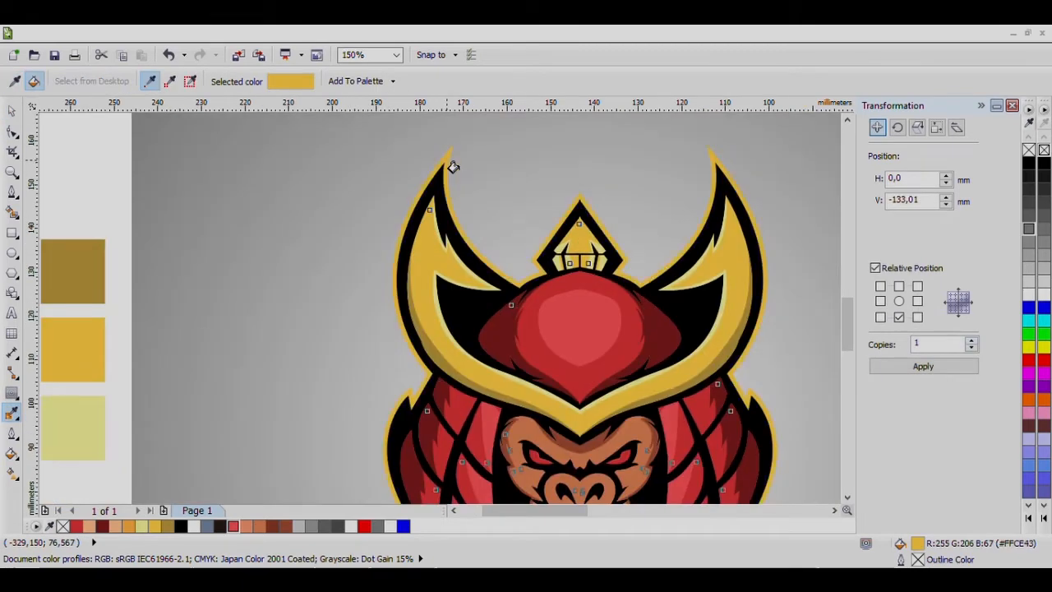
{"action": "left_click", "coordinate": [448, 163]}
{"action": "scroll", "coordinate": [447, 163], "scroll_direction": "down", "scroll_amount": 2}
{"action": "scroll", "coordinate": [494, 263], "scroll_direction": "up", "scroll_amount": 1}
{"action": "left_click", "coordinate": [12, 110]}
Draw a circle about 16 mm in diameter beside the upper tip of the X.
{"action": "left_click", "coordinate": [732, 343]}
{"action": "scroll", "coordinate": [558, 298], "scroll_direction": "up", "scroll_amount": 2}
{"action": "left_click", "coordinate": [12, 252]}
{"action": "left_click_drag", "start_coordinate": [535, 252], "coordinate": [674, 392]}
{"action": "left_click", "coordinate": [12, 110]}
{"action": "scroll", "coordinate": [590, 272], "scroll_direction": "down", "scroll_amount": 1}
{"action": "scroll", "coordinate": [632, 263], "scroll_direction": "up", "scroll_amount": 1}
{"action": "left_click", "coordinate": [636, 266], "text": "shift"}
{"action": "scroll", "coordinate": [633, 266], "scroll_direction": "down", "scroll_amount": 3}
{"action": "key", "text": "ctrl+z"}
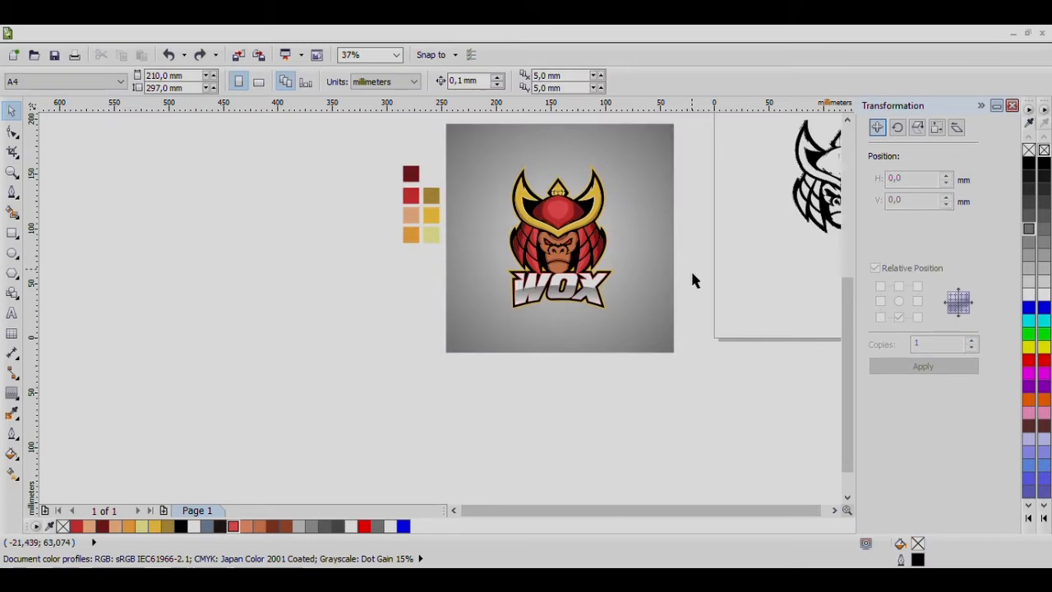
{"action": "left_click", "coordinate": [198, 57]}
Add the text TM just below the circle.
{"action": "key", "text": "F8"}
{"action": "scroll", "coordinate": [626, 278], "scroll_direction": "up", "scroll_amount": 3}
{"action": "left_click", "coordinate": [617, 361]}
{"action": "type", "text": "TM"}
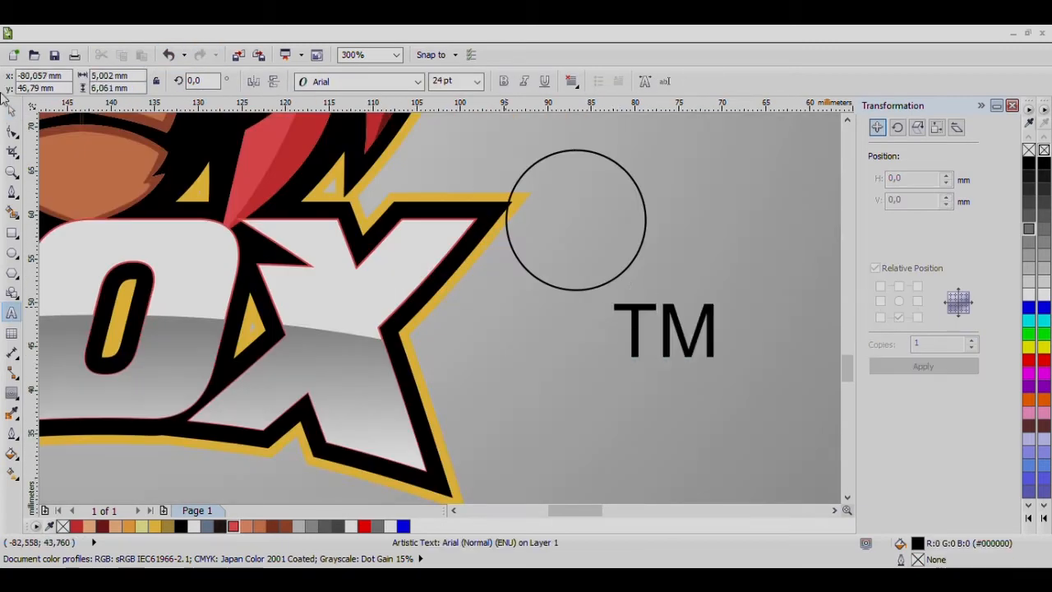
Make two smaller concentric copies of the circle, filling the middle one black and the inner one white.
{"action": "scroll", "coordinate": [544, 182], "scroll_direction": "up", "scroll_amount": 1}
{"action": "left_click", "coordinate": [578, 170]}
{"action": "left_click_drag", "start_coordinate": [760, 126], "coordinate": [700, 222]}
{"action": "right_click", "coordinate": [732, 208]}
{"action": "left_click", "coordinate": [1029, 162]}
{"action": "right_click", "coordinate": [699, 223]}
{"action": "left_click", "coordinate": [1028, 294]}
Fill the outer circle with the contour's gold and remove the outlines from all the circles.
{"action": "left_click", "coordinate": [12, 413]}
{"action": "left_click", "coordinate": [403, 281]}
{"action": "left_click", "coordinate": [521, 234]}
{"action": "key", "text": "space"}
{"action": "left_click_drag", "start_coordinate": [427, 485], "coordinate": [790, 167]}
{"action": "right_click", "coordinate": [1028, 150]}
{"action": "scroll", "coordinate": [605, 212], "scroll_direction": "down", "scroll_amount": 3}
{"action": "scroll", "coordinate": [627, 235], "scroll_direction": "up", "scroll_amount": 1}
Bring the TM text to the front, give it a bold italic display font, and centre it inside the white circle.
{"action": "left_click_drag", "start_coordinate": [637, 267], "coordinate": [597, 208]}
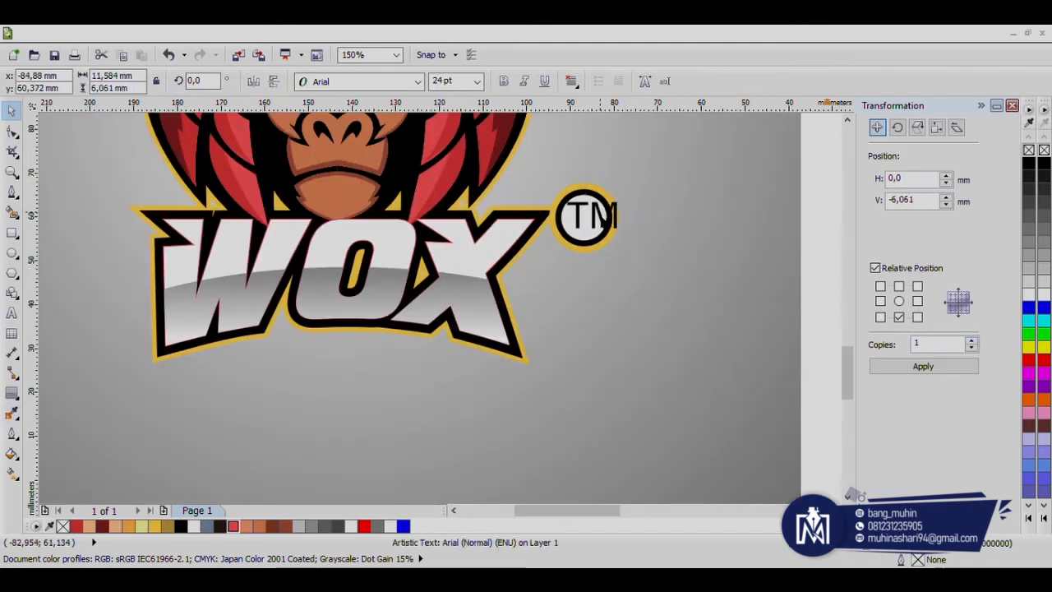
{"action": "scroll", "coordinate": [596, 208], "scroll_direction": "up", "scroll_amount": 2}
{"action": "key", "text": "shift+Page_Up"}
{"action": "left_click", "coordinate": [418, 82]}
{"action": "left_click", "coordinate": [394, 122]}
{"action": "left_click_drag", "start_coordinate": [763, 171], "coordinate": [583, 218]}
{"action": "left_click", "coordinate": [571, 214], "text": "shift"}
{"action": "key", "text": "c"}
{"action": "key", "text": "e"}
{"action": "left_click", "coordinate": [616, 245]}
Scale the TM badge down and place it against the upper tip of the X.
{"action": "scroll", "coordinate": [583, 219], "scroll_direction": "down", "scroll_amount": 2}
{"action": "left_click_drag", "start_coordinate": [738, 282], "coordinate": [526, 173]}
{"action": "scroll", "coordinate": [572, 228], "scroll_direction": "up", "scroll_amount": 1}
{"action": "left_click_drag", "start_coordinate": [582, 242], "coordinate": [567, 234]}
{"action": "left_click_drag", "start_coordinate": [642, 140], "coordinate": [614, 171]}
{"action": "mouse_move", "coordinate": [559, 215]}
{"action": "left_mouse_down"}
{"action": "mouse_move", "coordinate": [567, 201]}
{"action": "mouse_move", "coordinate": [575, 212]}
{"action": "left_mouse_up"}
{"action": "scroll", "coordinate": [601, 209], "scroll_direction": "down", "scroll_amount": 4}
{"action": "left_click", "coordinate": [604, 205]}
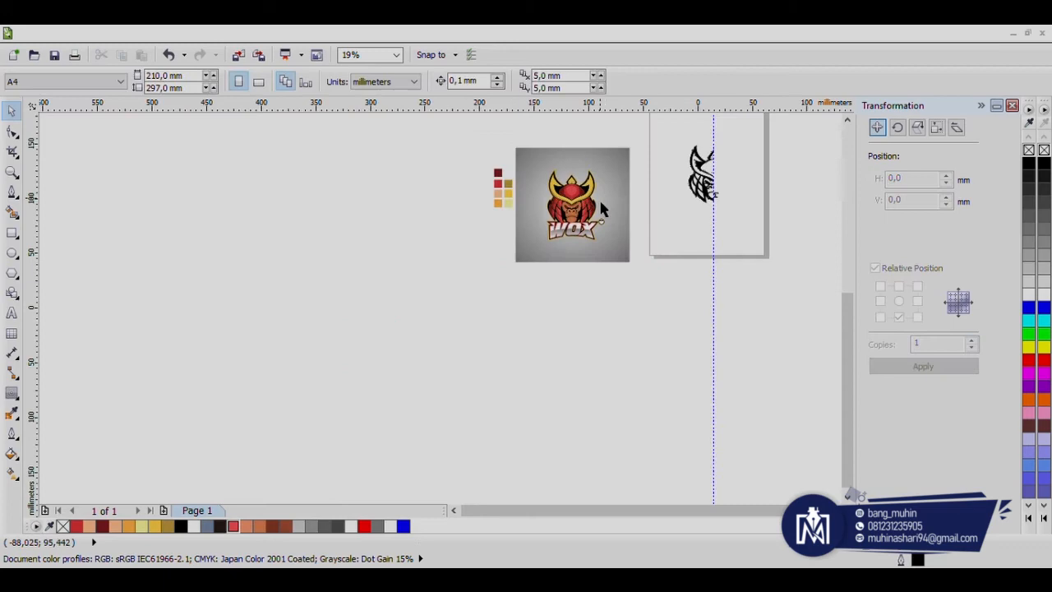
Draw an ellipse over the upper part of the TM badge, intersect it with the white circle, and delete the ellipse.
{"action": "scroll", "coordinate": [601, 210], "scroll_direction": "up", "scroll_amount": 5}
{"action": "left_click", "coordinate": [600, 198]}
{"action": "key", "text": "F7"}
{"action": "mouse_move", "coordinate": [440, 116]}
{"action": "left_mouse_down"}
{"action": "mouse_move", "coordinate": [552, 235]}
{"action": "mouse_move", "coordinate": [672, 244]}
{"action": "left_mouse_up"}
{"action": "key", "text": "space"}
{"action": "left_click", "coordinate": [602, 284], "text": "shift"}
{"action": "left_click", "coordinate": [493, 82]}
{"action": "left_click", "coordinate": [503, 126]}
{"action": "key", "text": "Delete"}
Apply a linear gradient to the badge's upper section, running from white at the top down to grey.
{"action": "left_click", "coordinate": [601, 176]}
{"action": "key", "text": "g"}
{"action": "left_click_drag", "start_coordinate": [571, 157], "coordinate": [582, 252]}
{"action": "left_click", "coordinate": [1032, 244]}
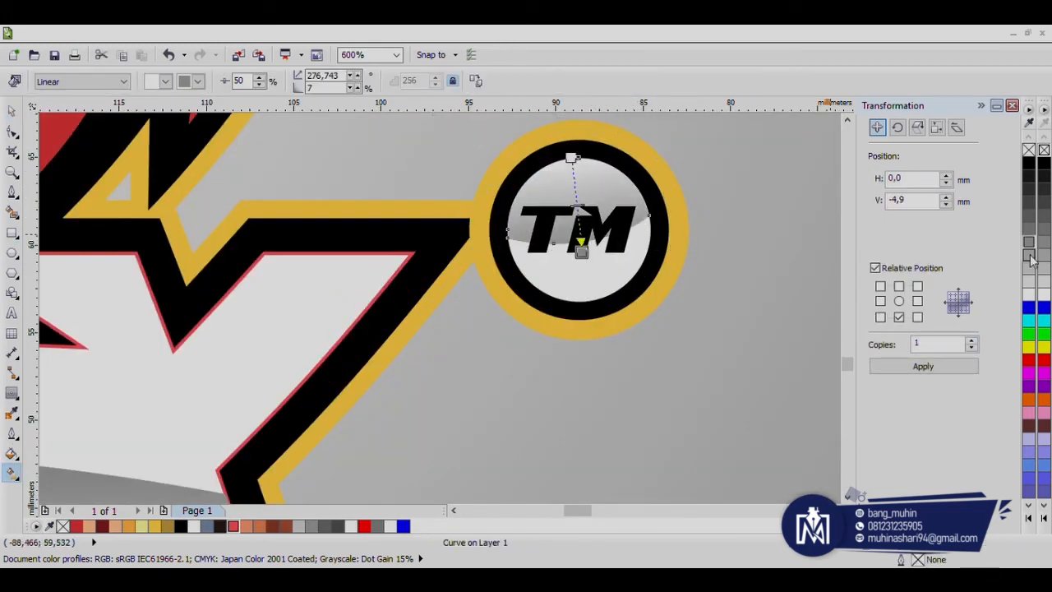
{"action": "key", "text": "space"}
{"action": "scroll", "coordinate": [368, 219], "scroll_direction": "up", "scroll_amount": 2}
{"action": "scroll", "coordinate": [388, 341], "scroll_direction": "down", "scroll_amount": 5}
Combine the two halves of the gorilla's main face shape into one curve and fill it light tan.
{"action": "scroll", "coordinate": [294, 318], "scroll_direction": "up", "scroll_amount": 2}
{"action": "left_click_drag", "start_coordinate": [310, 313], "coordinate": [336, 310]}
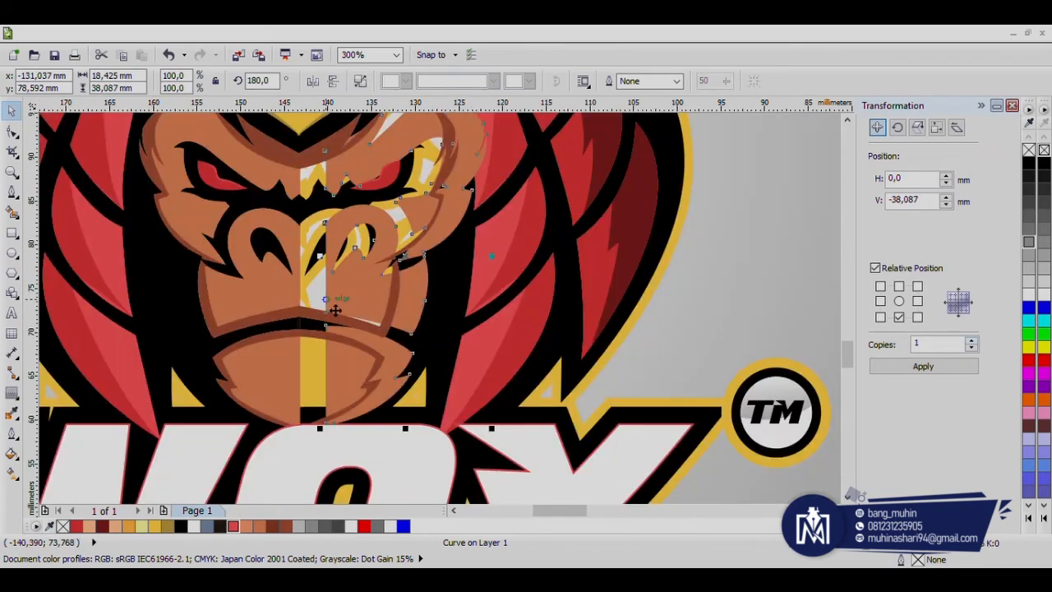
{"action": "key", "text": "ctrl+z"}
{"action": "left_click", "coordinate": [285, 312], "text": "shift"}
{"action": "key", "text": "ctrl+l"}
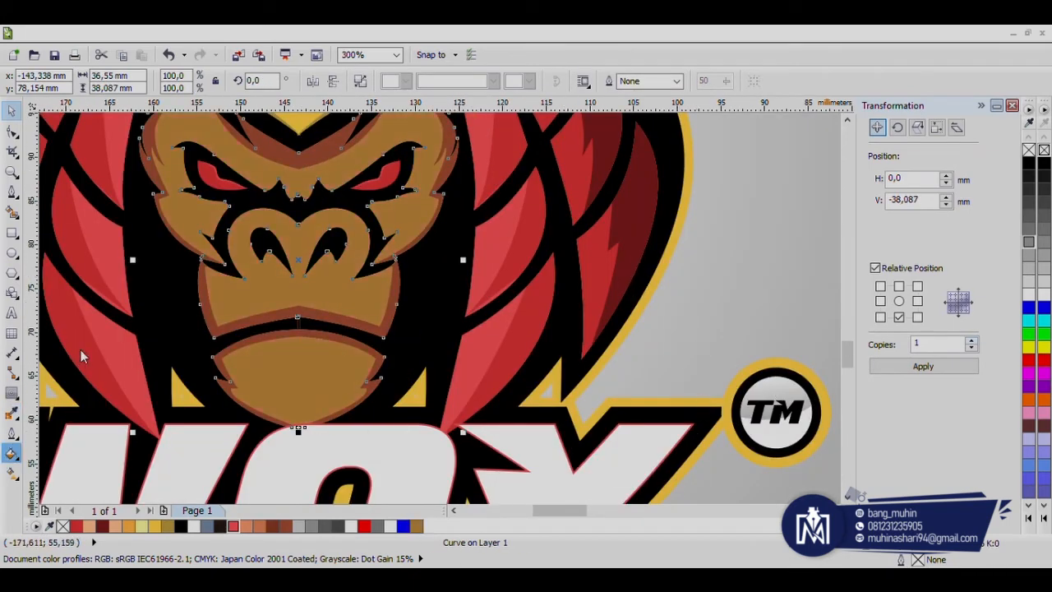
{"action": "left_click", "coordinate": [704, 426]}
{"action": "left_click_drag", "start_coordinate": [449, 125], "coordinate": [476, 235]}
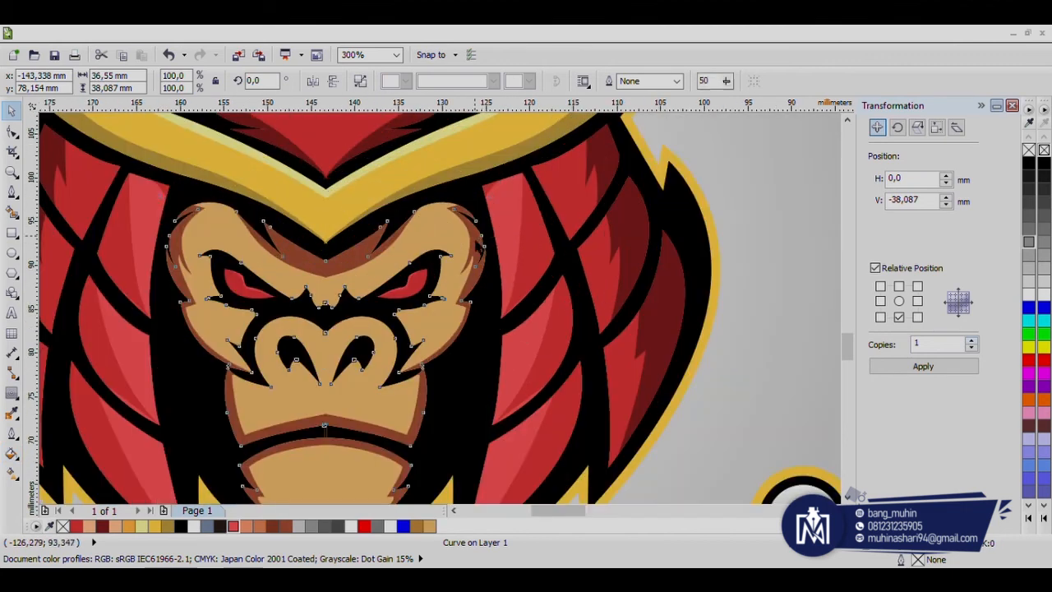
Copy the face's light tan fill onto both halves of the darker face shading.
{"action": "left_click", "coordinate": [11, 414]}
{"action": "left_click", "coordinate": [265, 265]}
{"action": "left_click", "coordinate": [319, 263]}
{"action": "left_click", "coordinate": [337, 262]}
{"action": "left_click", "coordinate": [11, 111]}
{"action": "left_click_drag", "start_coordinate": [347, 277], "coordinate": [385, 242]}
{"action": "key", "text": "ctrl+z"}
{"action": "left_click", "coordinate": [445, 182]}
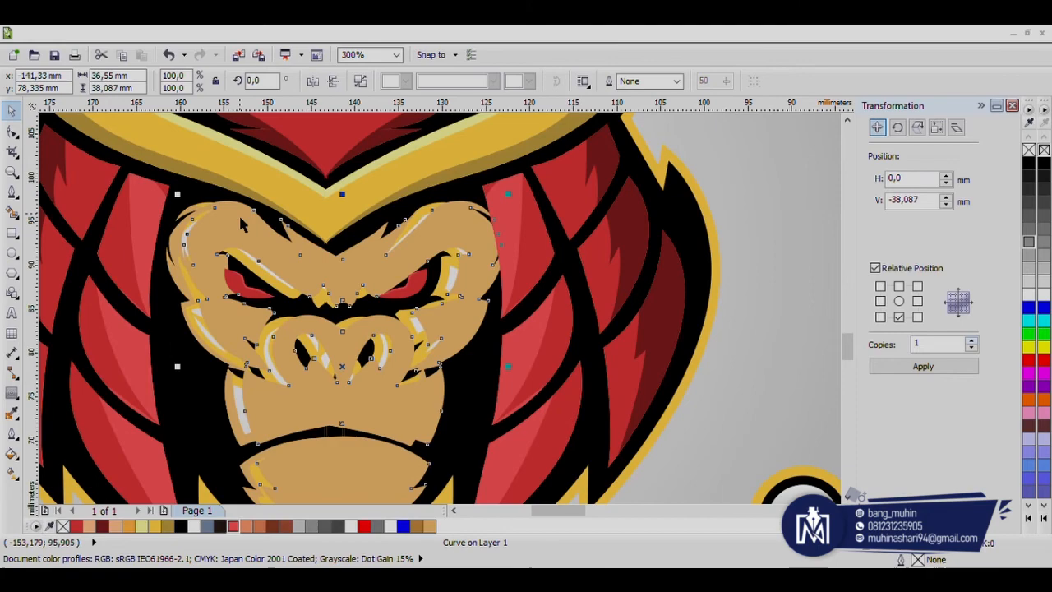
{"action": "scroll", "coordinate": [217, 205], "scroll_direction": "up", "scroll_amount": 1}
{"action": "scroll", "coordinate": [221, 189], "scroll_direction": "down", "scroll_amount": 3}
Weld the two halves of the outer face shading into one curve.
{"action": "left_click", "coordinate": [227, 181]}
{"action": "scroll", "coordinate": [206, 188], "scroll_direction": "up", "scroll_amount": 1}
{"action": "left_click", "coordinate": [295, 337]}
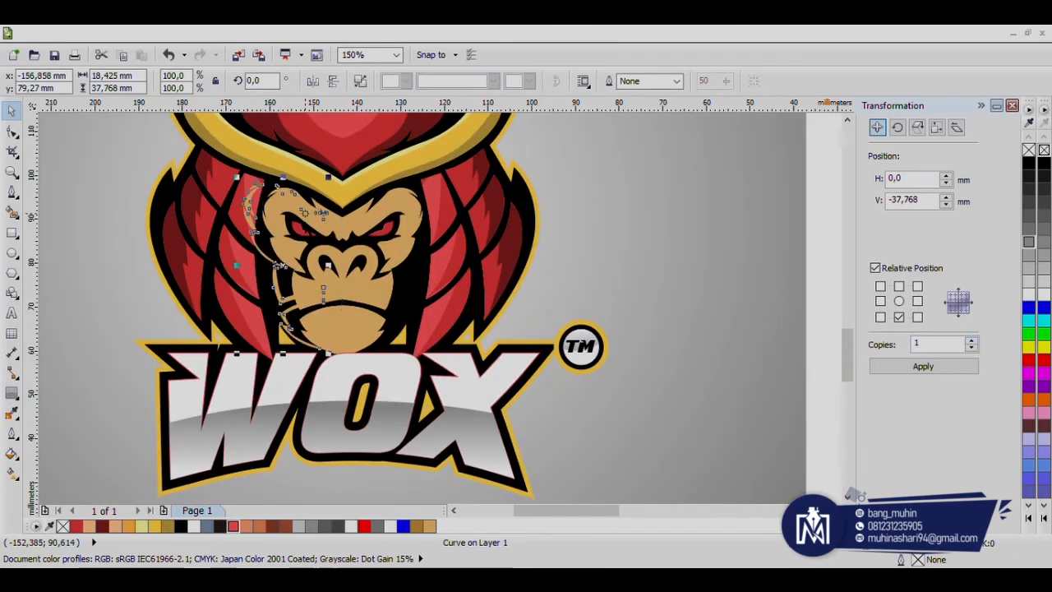
{"action": "left_click", "coordinate": [401, 193], "text": "shift"}
{"action": "left_click", "coordinate": [454, 81]}
{"action": "scroll", "coordinate": [344, 245], "scroll_direction": "up", "scroll_amount": 2}
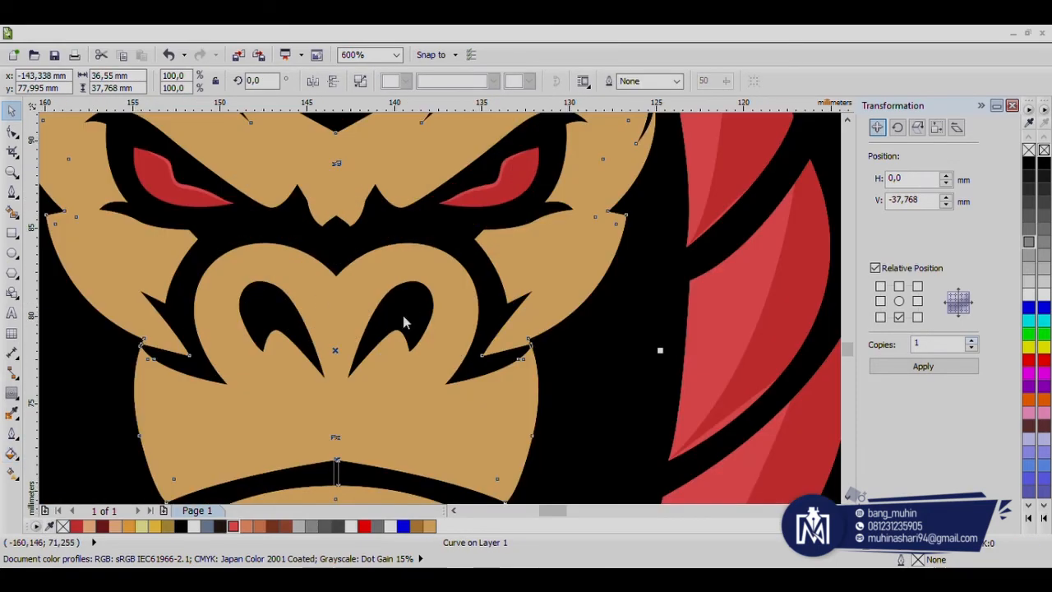
Add an artistic text line with the designer's name below the gradient background.
{"action": "scroll", "coordinate": [708, 423], "scroll_direction": "down", "scroll_amount": 4}
{"action": "left_click", "coordinate": [500, 267]}
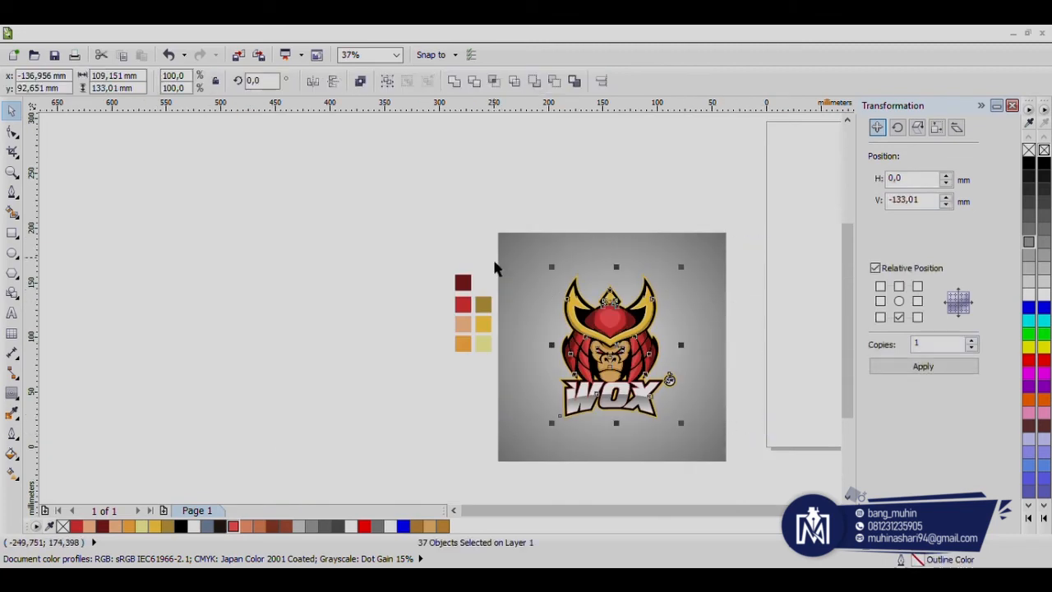
{"action": "key", "text": "Escape"}
{"action": "scroll", "coordinate": [649, 343], "scroll_direction": "up", "scroll_amount": 1}
{"action": "left_click_drag", "start_coordinate": [607, 462], "coordinate": [562, 339]}
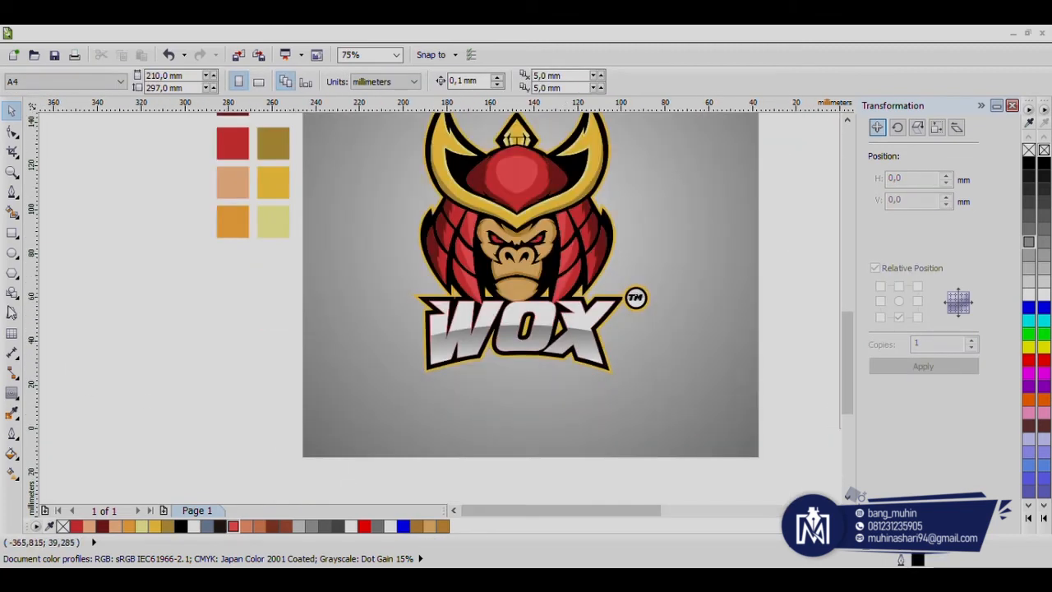
{"action": "left_click", "coordinate": [11, 313]}
{"action": "left_click_drag", "start_coordinate": [494, 493], "coordinate": [415, 402]}
{"action": "left_click", "coordinate": [425, 453]}
{"action": "type", "text": "BangMuhin"}
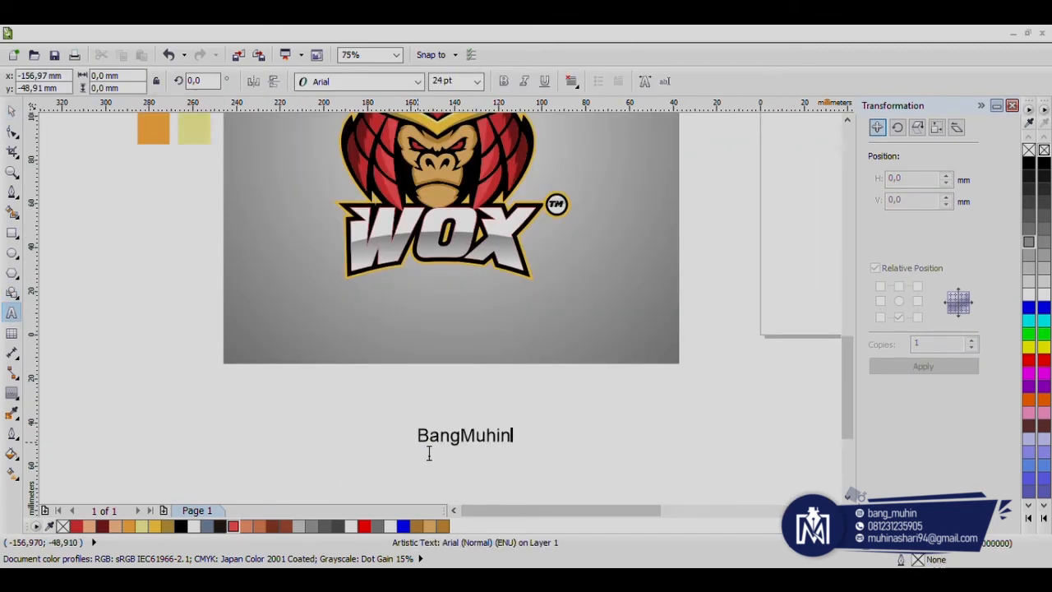
Set the font of the designer's name text to Keep Calm Med.
{"action": "key", "text": "ctrl+space"}
{"action": "left_click", "coordinate": [354, 82]}
{"action": "type", "text": "Ke"}
{"action": "key", "text": "Return"}
Move the designer's name onto the background below the WOX lettering and centre it horizontally on the background.
{"action": "left_click_drag", "start_coordinate": [469, 435], "coordinate": [443, 352]}
{"action": "left_click", "coordinate": [542, 341], "text": "shift"}
{"action": "key", "text": "c"}
{"action": "left_click", "coordinate": [529, 398]}
Group the colour swatches, shrink them and place them in the lower-left corner of the gradient background.
{"action": "scroll", "coordinate": [443, 321], "scroll_direction": "up", "scroll_amount": 1}
{"action": "scroll", "coordinate": [596, 251], "scroll_direction": "down", "scroll_amount": 2}
{"action": "scroll", "coordinate": [618, 202], "scroll_direction": "down", "scroll_amount": 1}
{"action": "left_click_drag", "start_coordinate": [481, 139], "coordinate": [543, 227]}
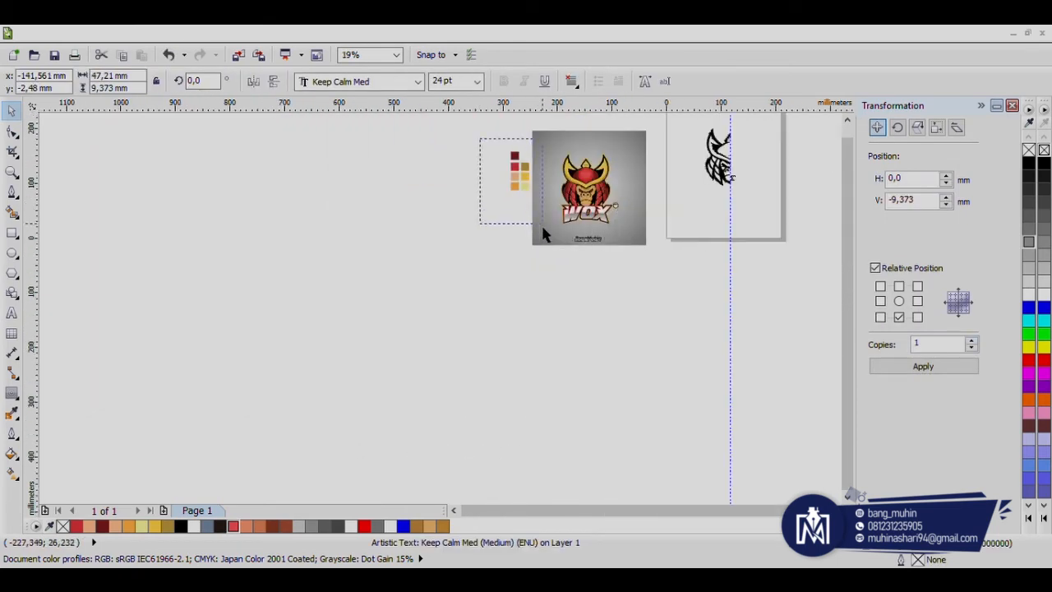
{"action": "key", "text": "ctrl+g"}
{"action": "left_click_drag", "start_coordinate": [526, 175], "coordinate": [558, 227]}
{"action": "scroll", "coordinate": [553, 219], "scroll_direction": "up", "scroll_amount": 2}
{"action": "left_click_drag", "start_coordinate": [568, 143], "coordinate": [559, 210]}
{"action": "left_click", "coordinate": [405, 327]}
Examine the finished composition as a whole and the outlines of the WOX lettering up close.
{"action": "scroll", "coordinate": [404, 327], "scroll_direction": "down", "scroll_amount": 1}
{"action": "scroll", "coordinate": [558, 196], "scroll_direction": "down", "scroll_amount": 1}
{"action": "scroll", "coordinate": [532, 176], "scroll_direction": "up", "scroll_amount": 1}
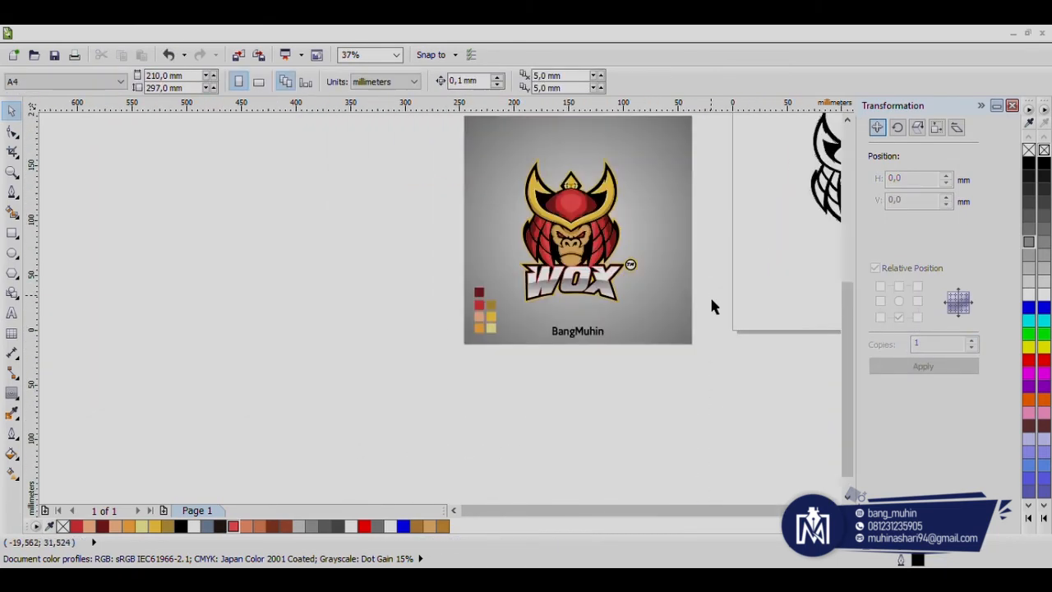
{"action": "key", "text": "z"}
{"action": "left_click_drag", "start_coordinate": [695, 352], "coordinate": [461, 141]}
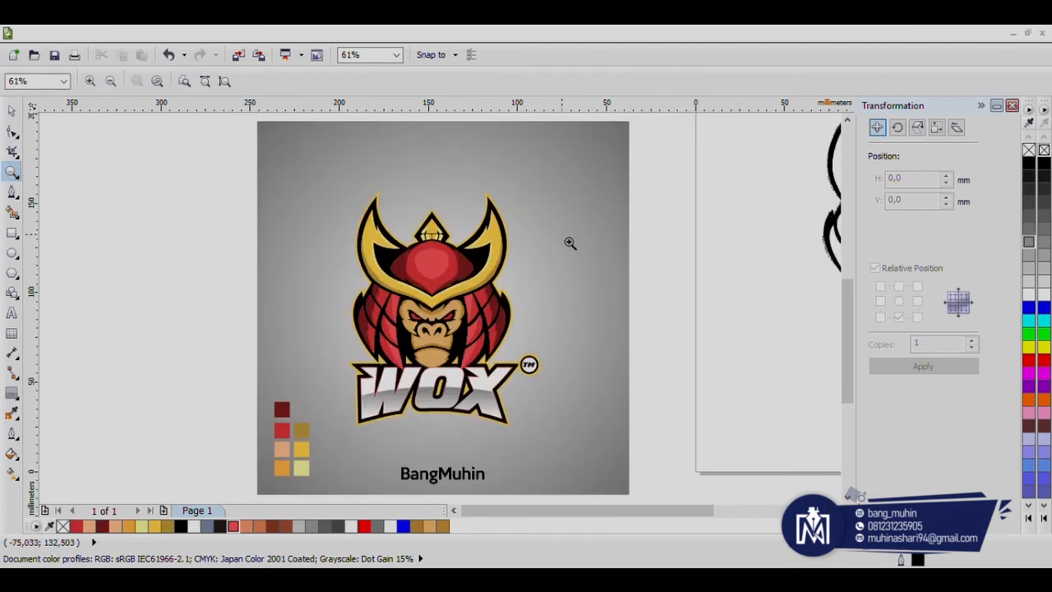
{"action": "left_click_drag", "start_coordinate": [479, 336], "coordinate": [482, 344]}
{"action": "scroll", "coordinate": [474, 276], "scroll_direction": "down", "scroll_amount": 1}
{"action": "scroll", "coordinate": [494, 431], "scroll_direction": "up", "scroll_amount": 2}
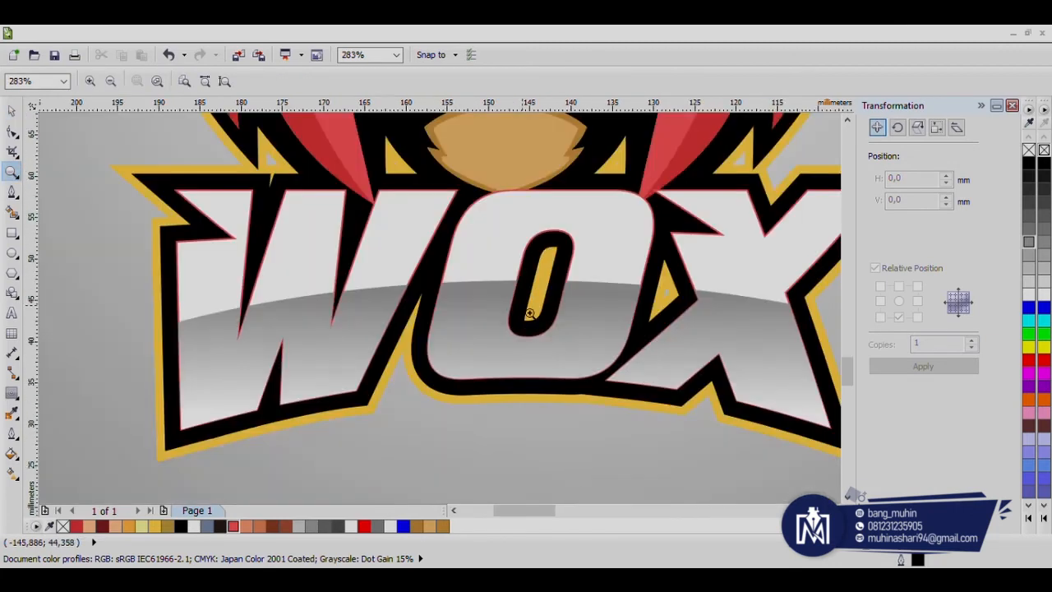
{"action": "scroll", "coordinate": [530, 314], "scroll_direction": "down", "scroll_amount": 2}
{"action": "scroll", "coordinate": [494, 394], "scroll_direction": "up", "scroll_amount": 1}
{"action": "scroll", "coordinate": [436, 378], "scroll_direction": "down", "scroll_amount": 2}
{"action": "scroll", "coordinate": [487, 260], "scroll_direction": "up", "scroll_amount": 2}
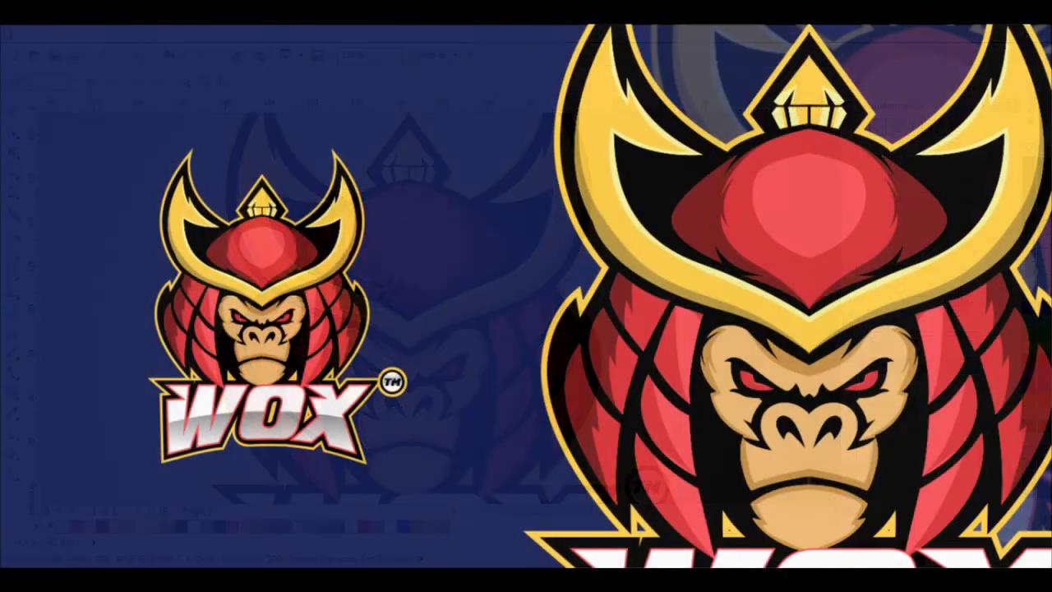